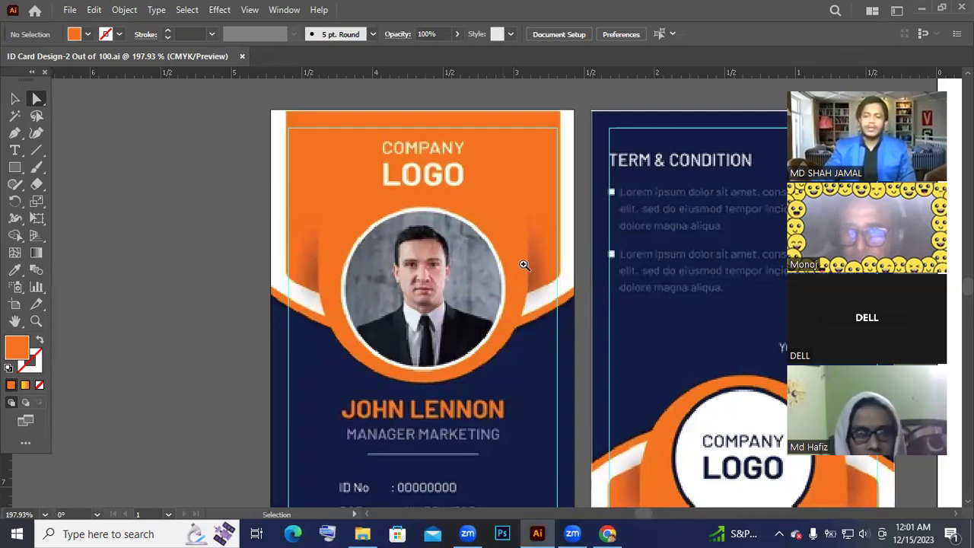
scroll(521, 265, down, 2)
scroll(441, 237, up, 2)
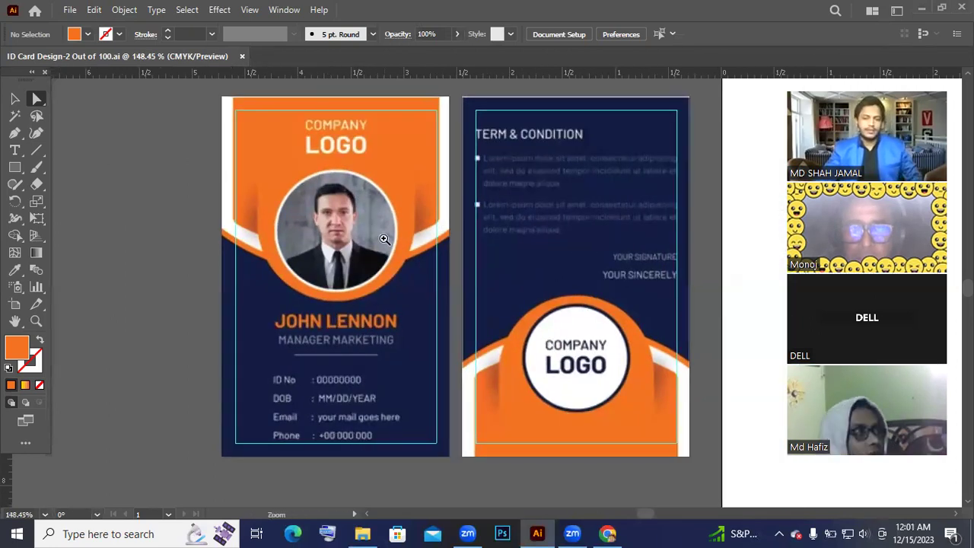
drag(398, 269, 401, 278)
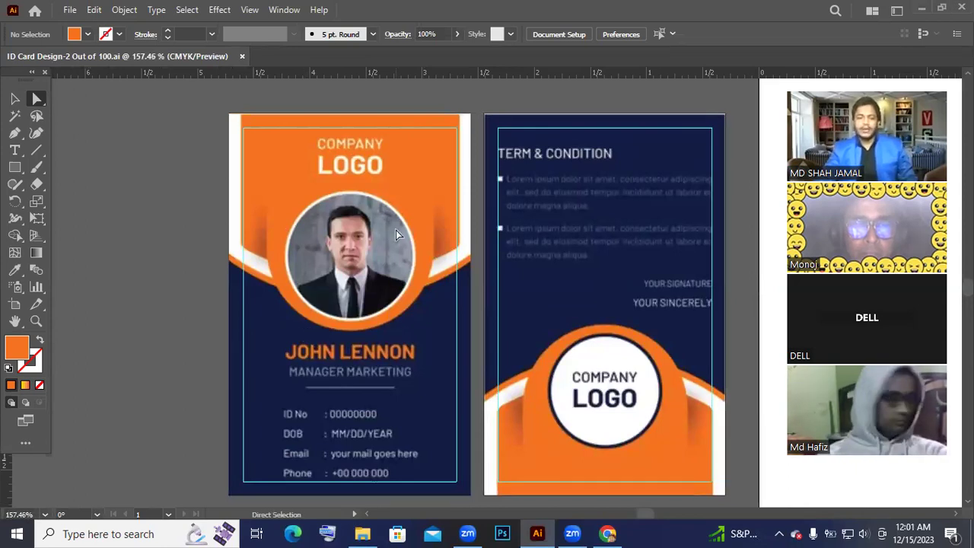
key(ctrl+space)
click(307, 219)
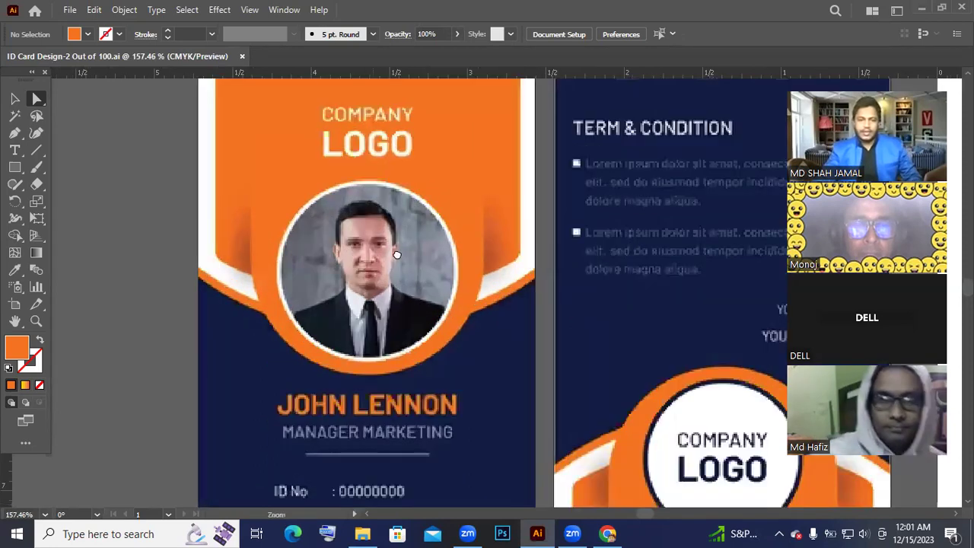
drag(274, 251, 246, 354)
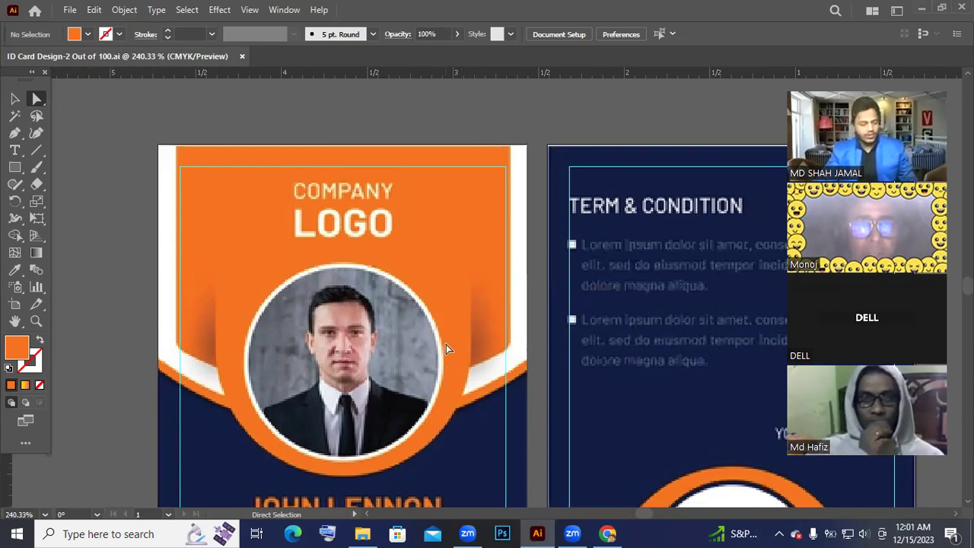
- Bring the round-bottomed orange shape behind the front card's portrait to the front and set its opacity to 100%
key(ctrl)
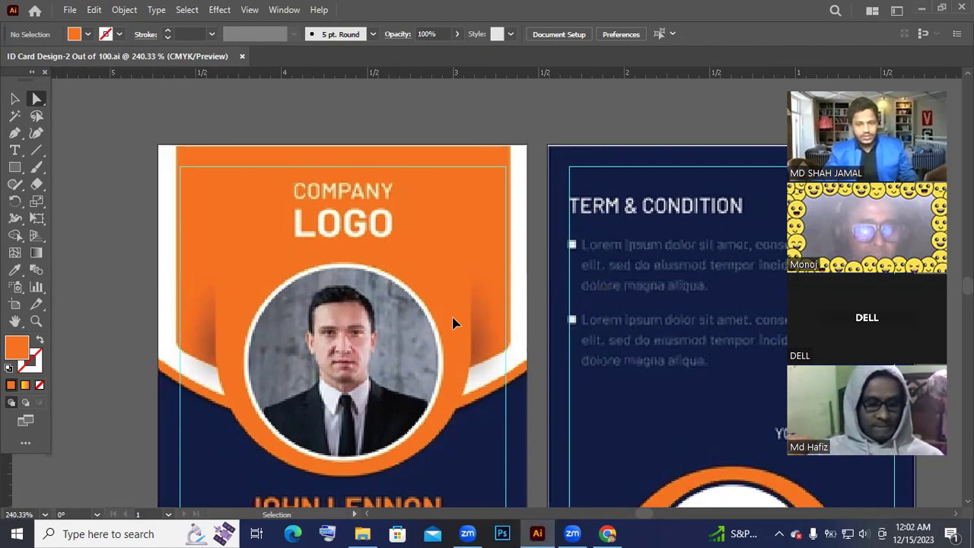
ctrl+click(453, 324)
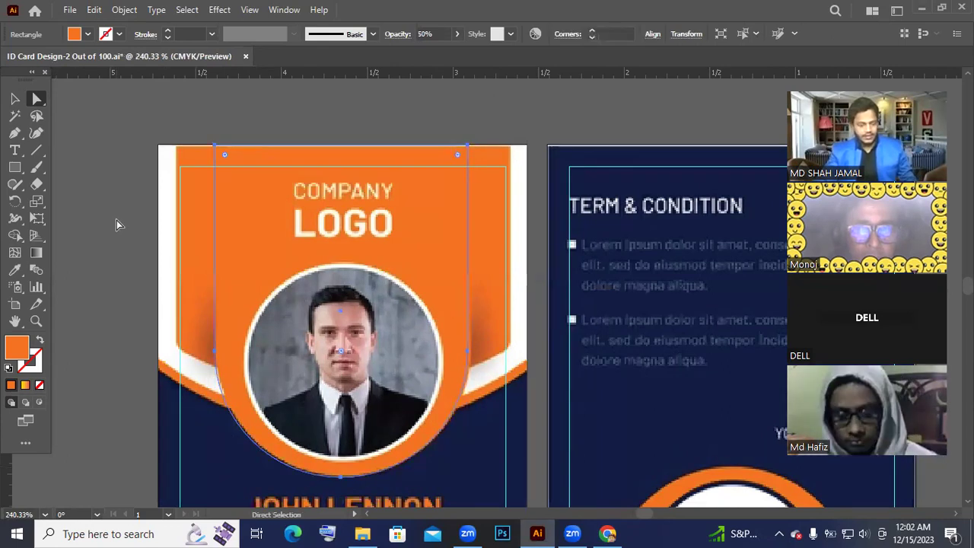
key(ctrl)
key(ctrl+shift+bracketright)
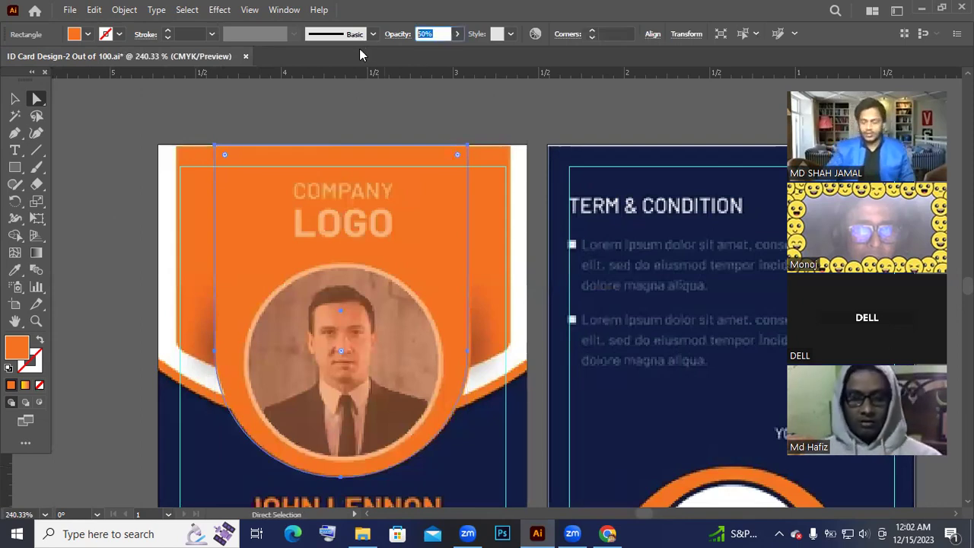
text(100)
key(Return)
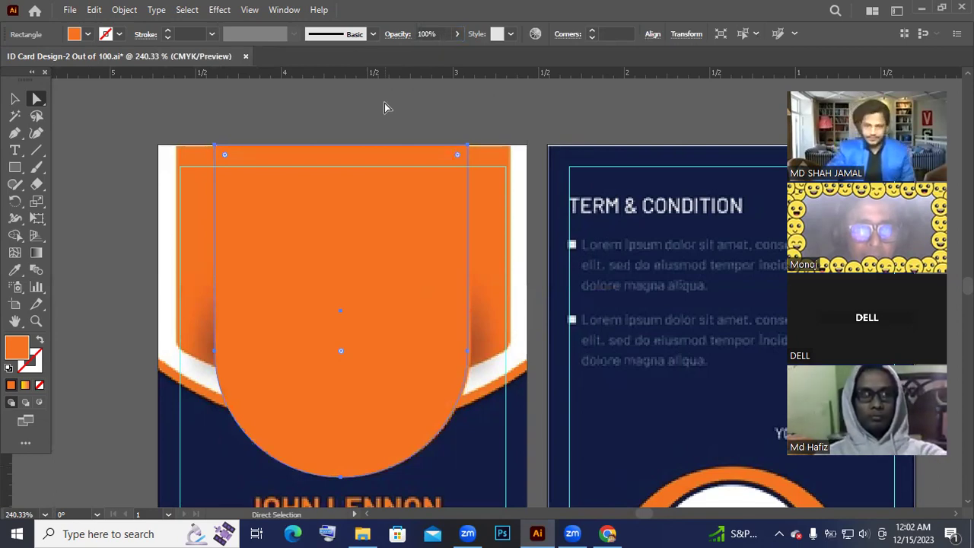
- Send the round-bottomed orange shape to the back of the stacking order and deselect it
right_click(398, 248)
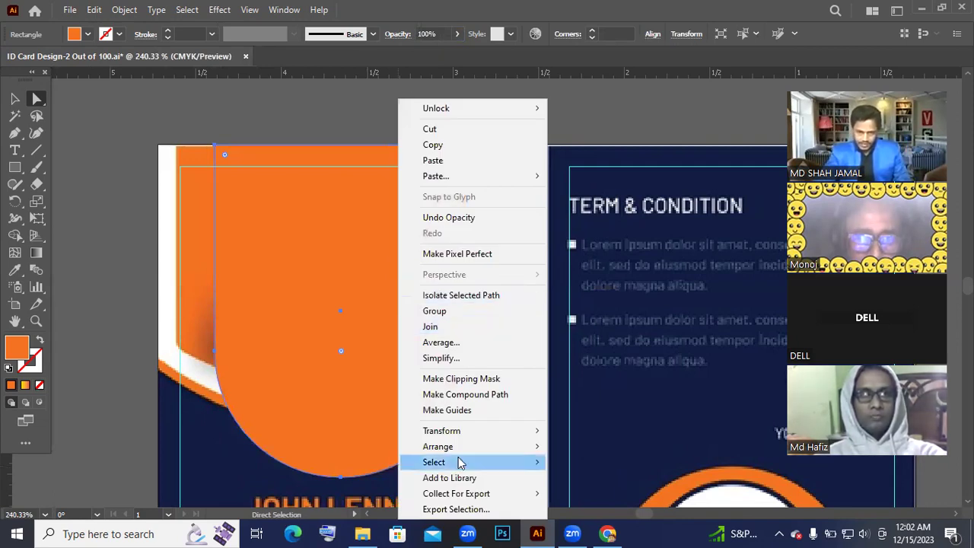
mouse_move(458, 448)
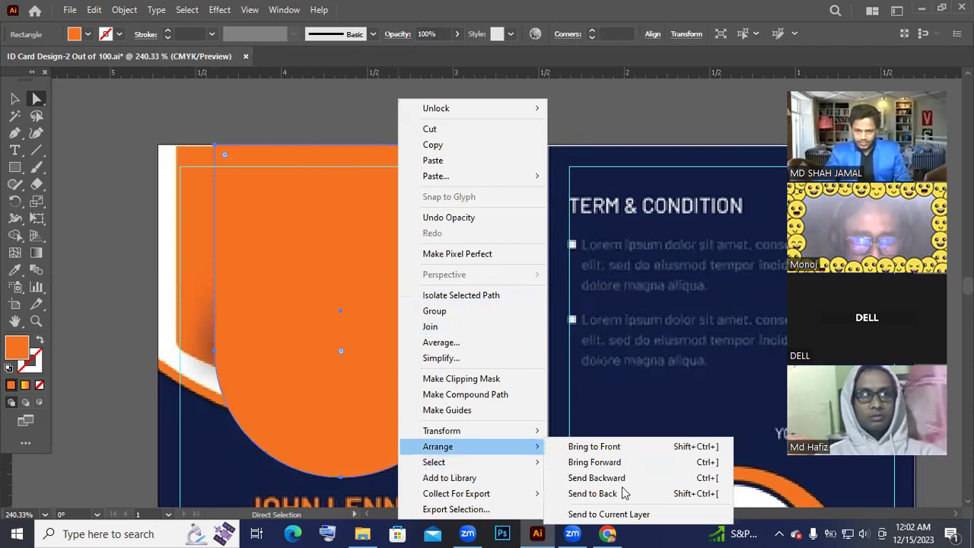
click(601, 493)
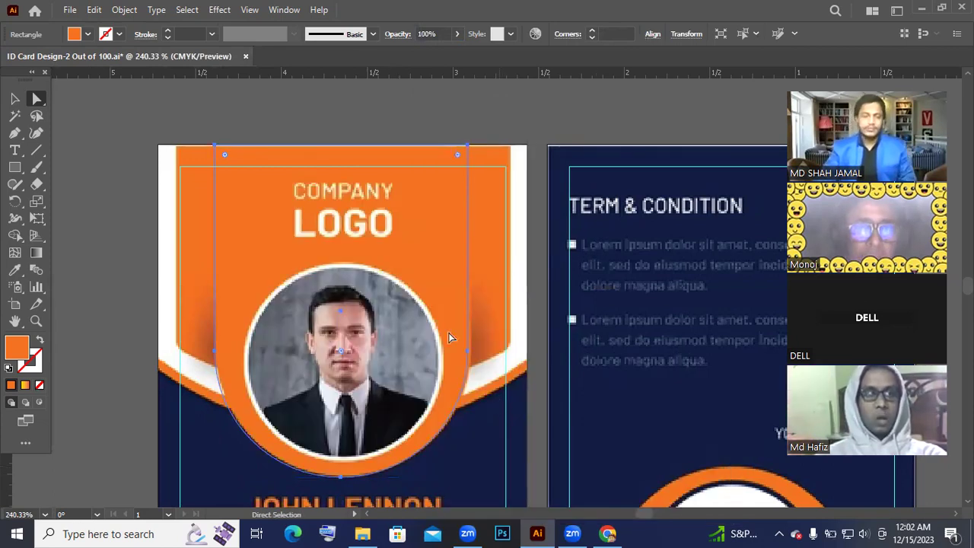
key(ctrl)
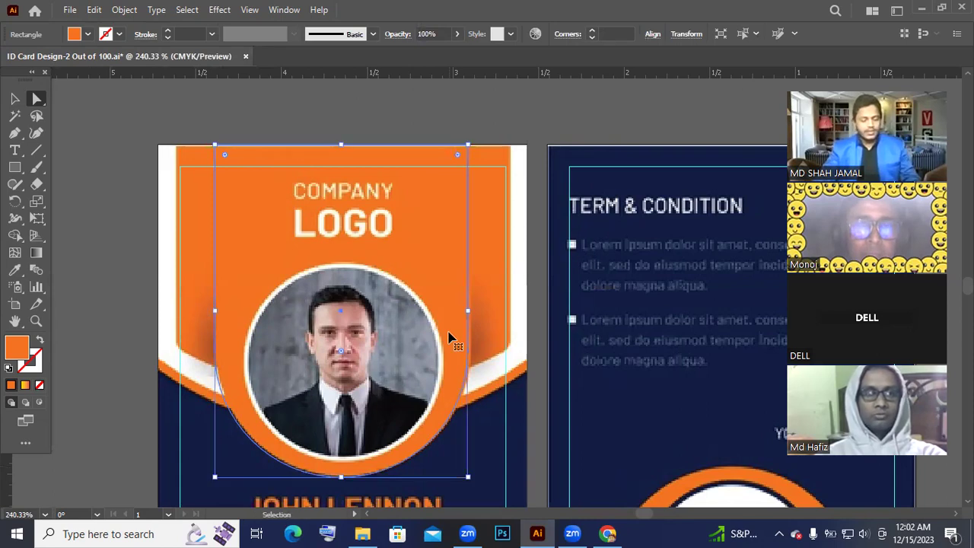
key(ctrl+shift+a)
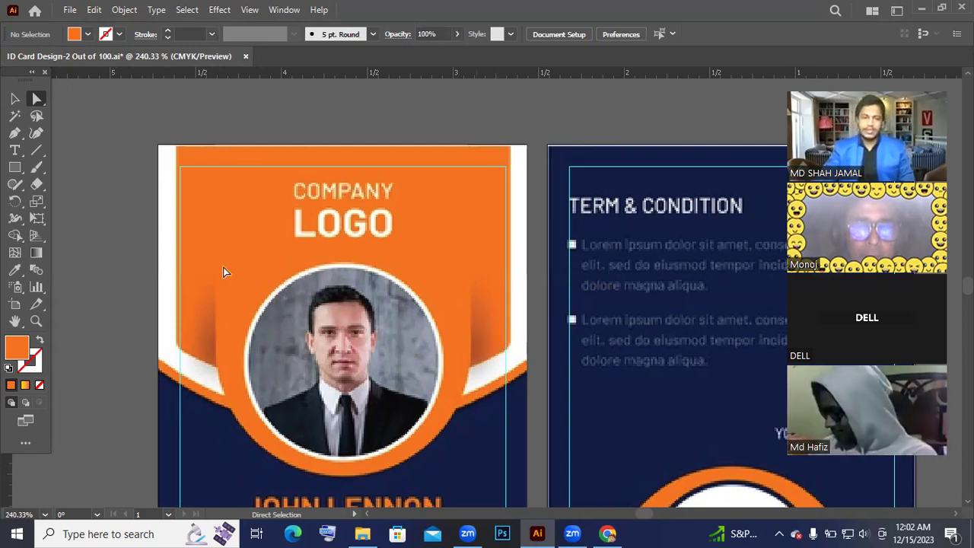
- Draw a rectangle about 1.95 by 1.14 in over the front card's orange header, set it to 50% opacity and extend its lower edge
click(14, 170)
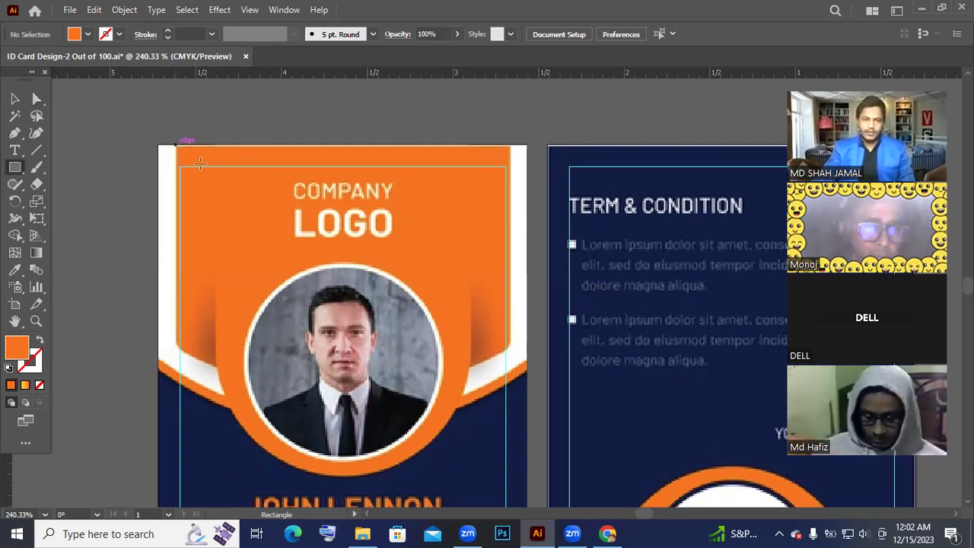
drag(176, 145, 507, 341)
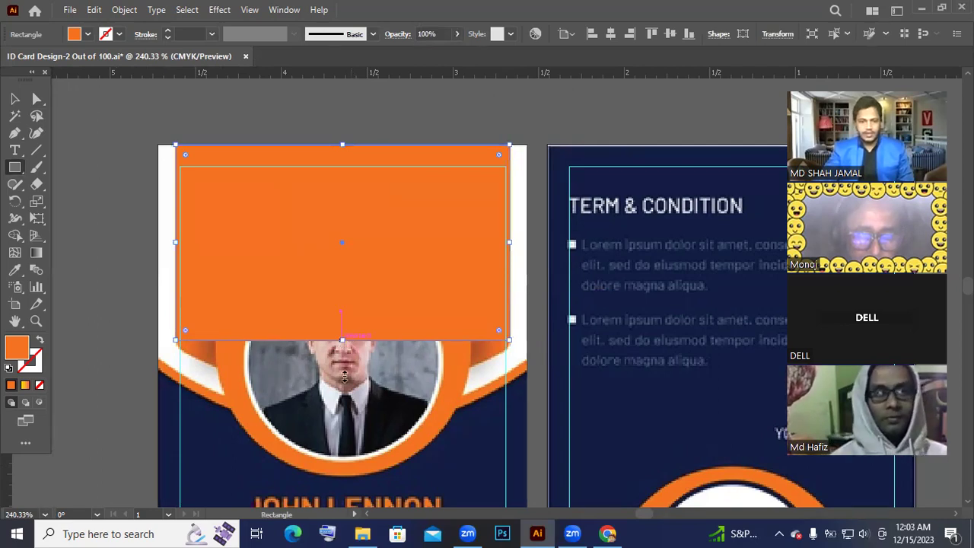
mouse_move(342, 340)
mouse_down()
mouse_move(343, 322)
mouse_move(345, 343)
mouse_up()
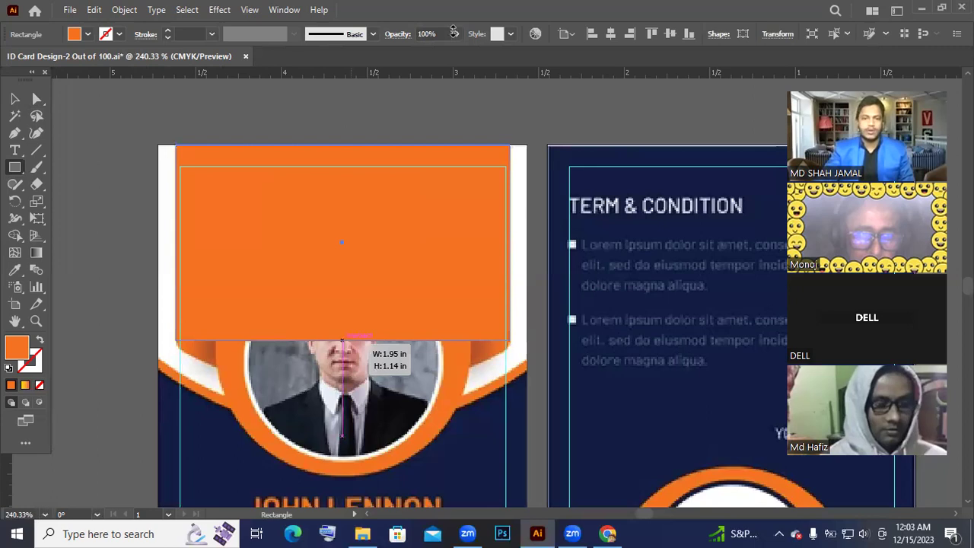
click(428, 33)
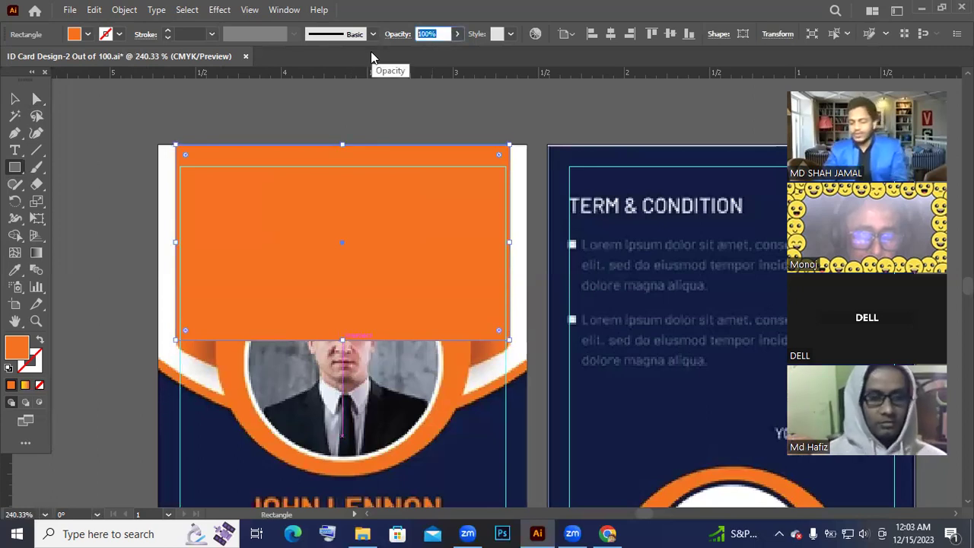
text(50)
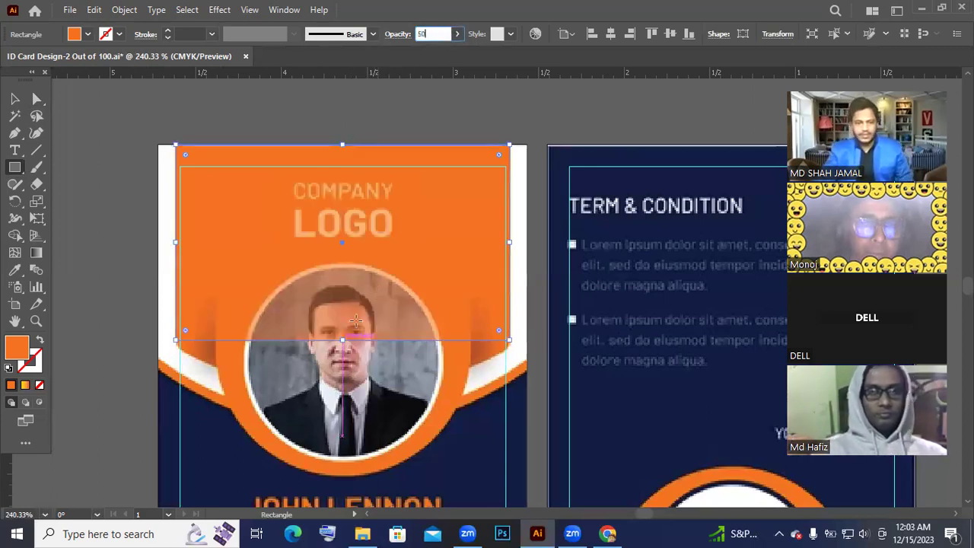
drag(340, 344, 346, 367)
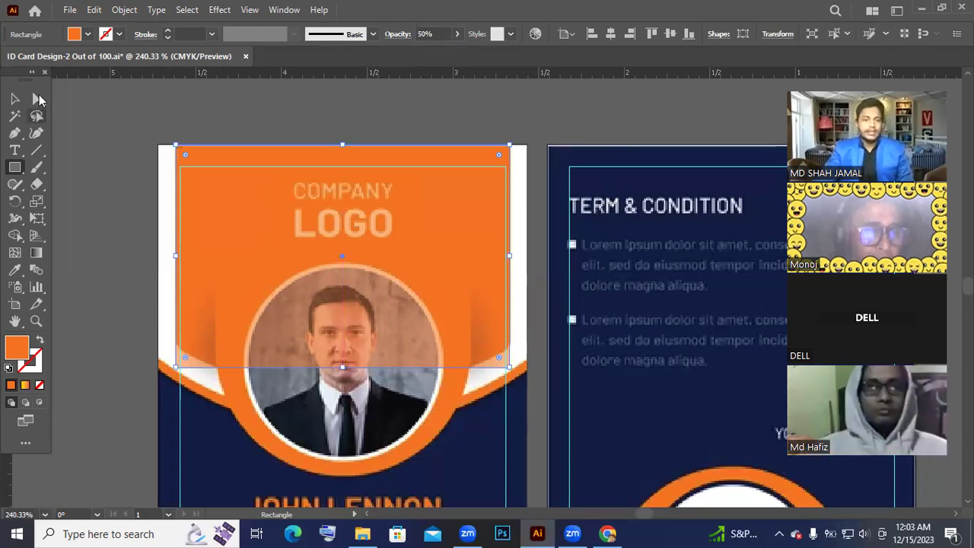
- Try to match the header's curved outline by rounding the semi-transparent rectangle's corners and adjusting its height, and delete the rectangle
click(36, 99)
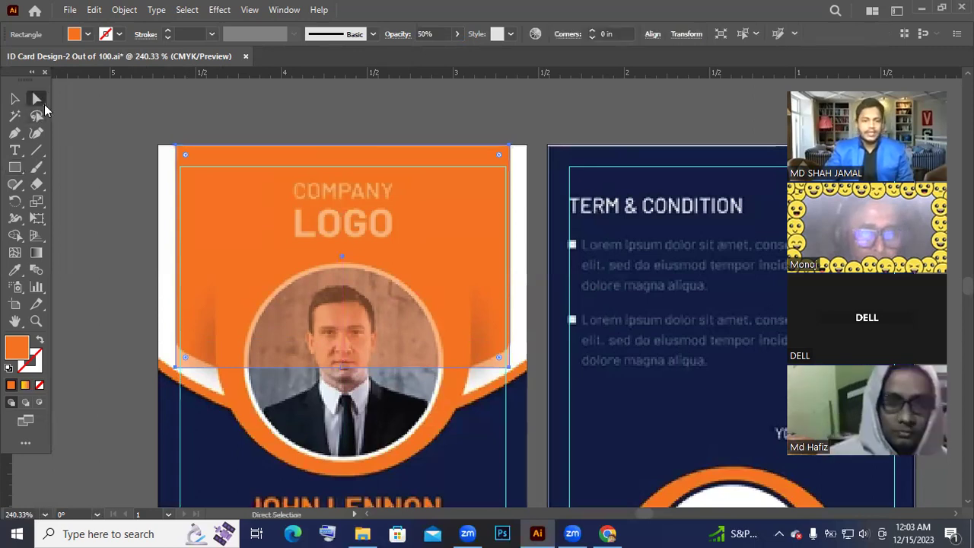
click(498, 357)
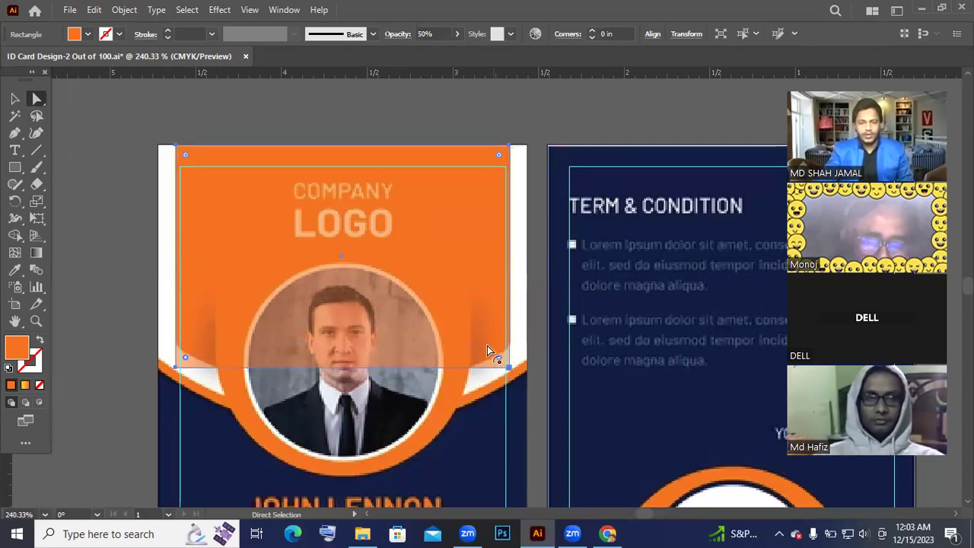
drag(485, 347, 463, 295)
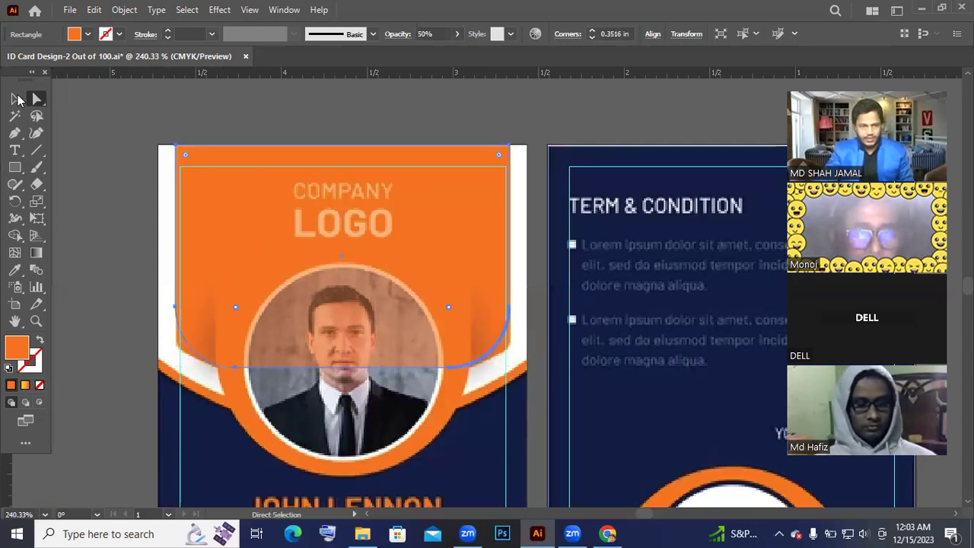
click(16, 99)
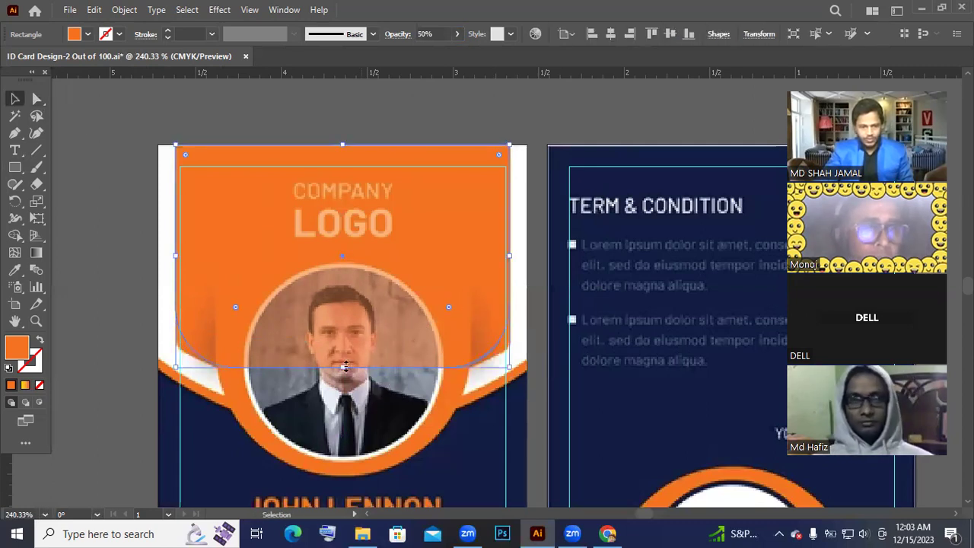
drag(343, 367, 347, 390)
drag(236, 331, 261, 274)
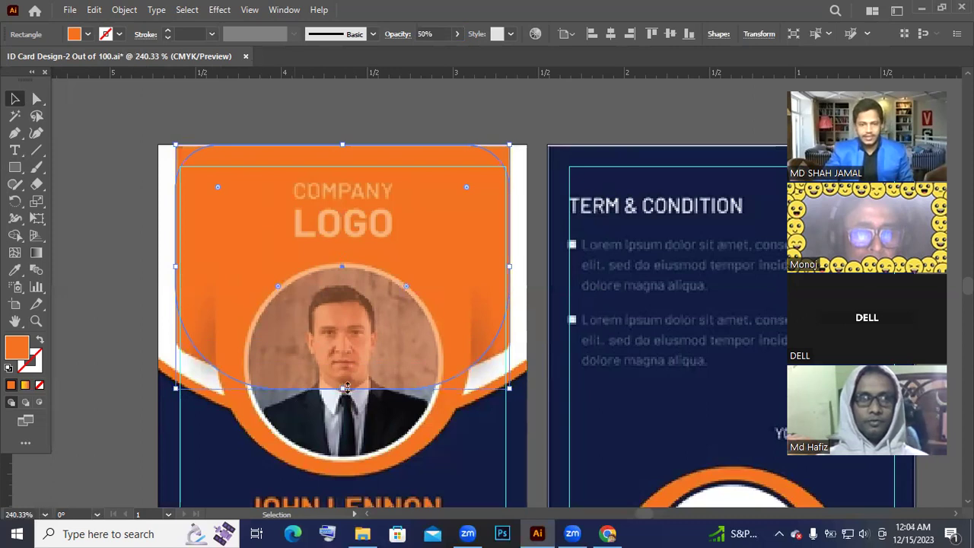
mouse_move(346, 388)
mouse_down()
mouse_move(344, 422)
mouse_move(336, 387)
mouse_up()
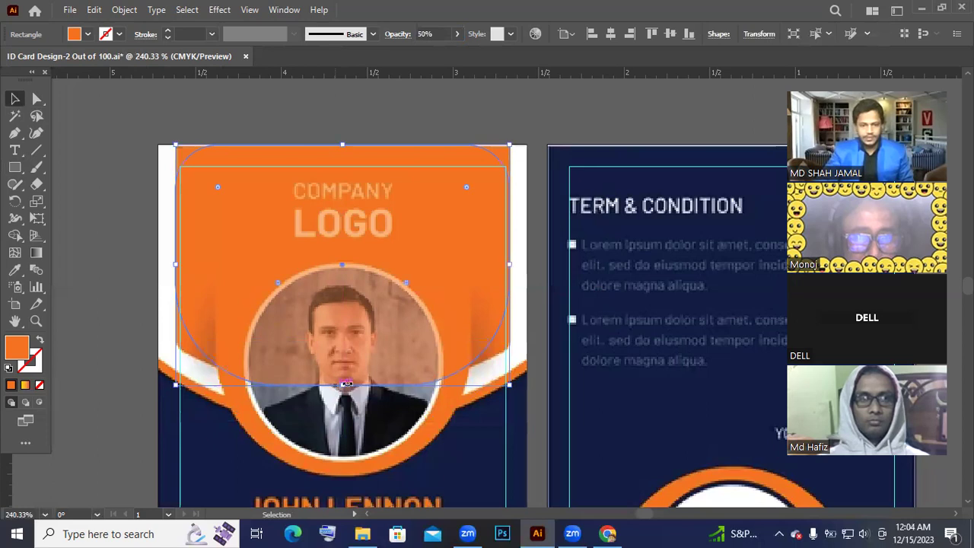
drag(344, 385, 345, 381)
drag(404, 282, 524, 343)
key(Delete)
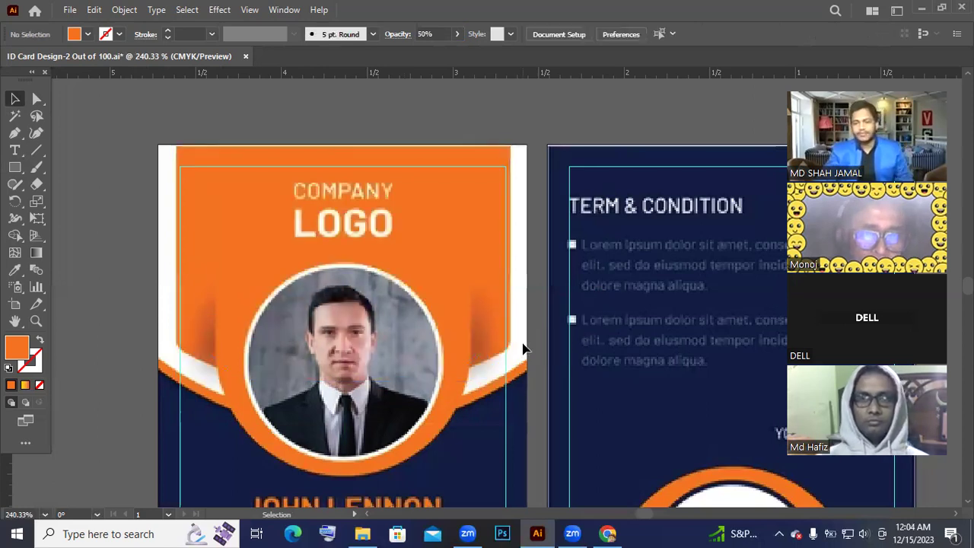
- Draw an orange rectangle over the front card's header and bow its lower edge downward with the Curvature tool
click(17, 169)
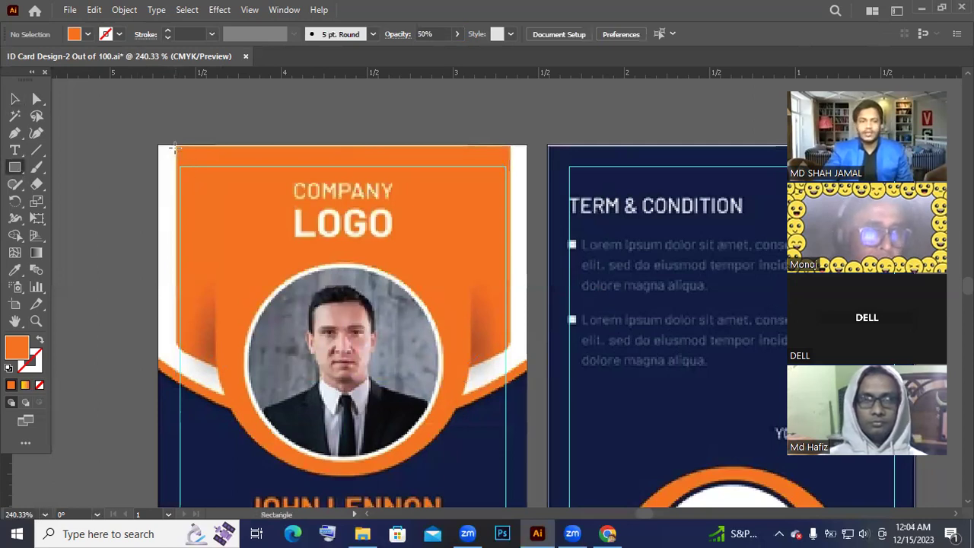
mouse_move(176, 145)
mouse_down()
mouse_move(347, 261)
mouse_move(505, 347)
mouse_move(525, 347)
mouse_move(505, 347)
mouse_up()
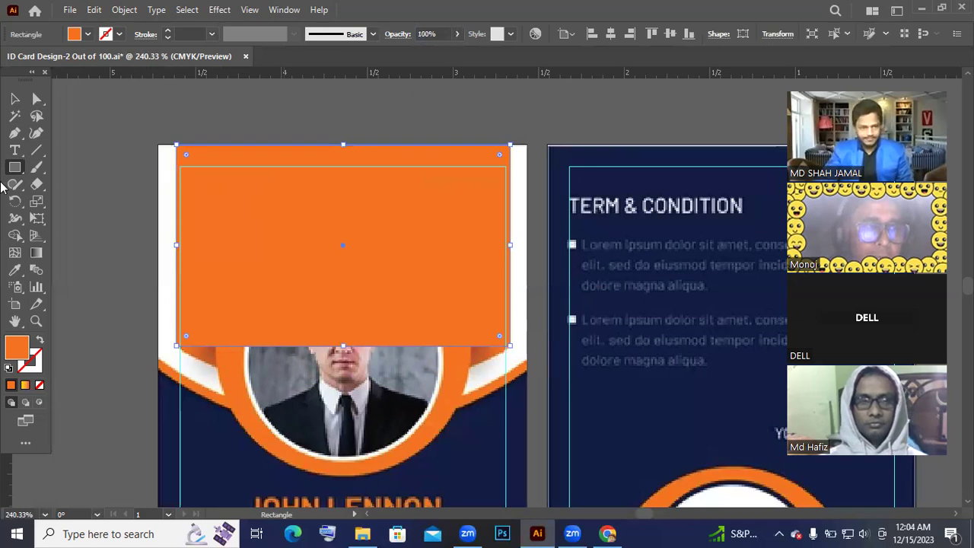
click(35, 133)
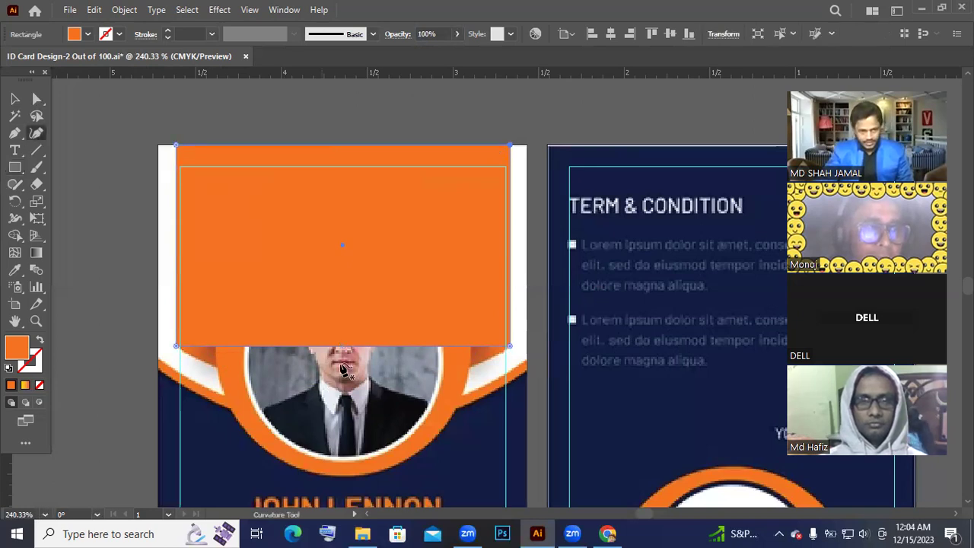
drag(343, 348, 345, 399)
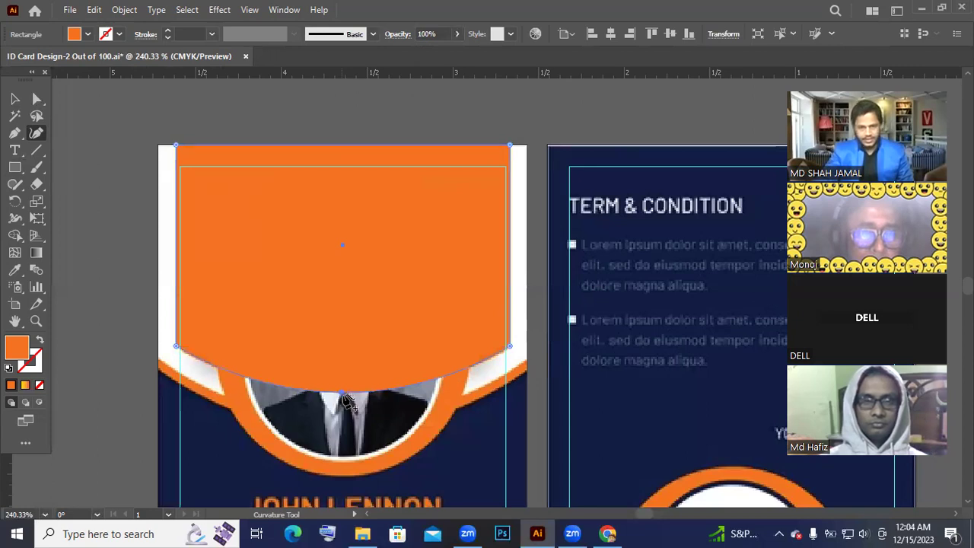
drag(345, 397, 345, 399)
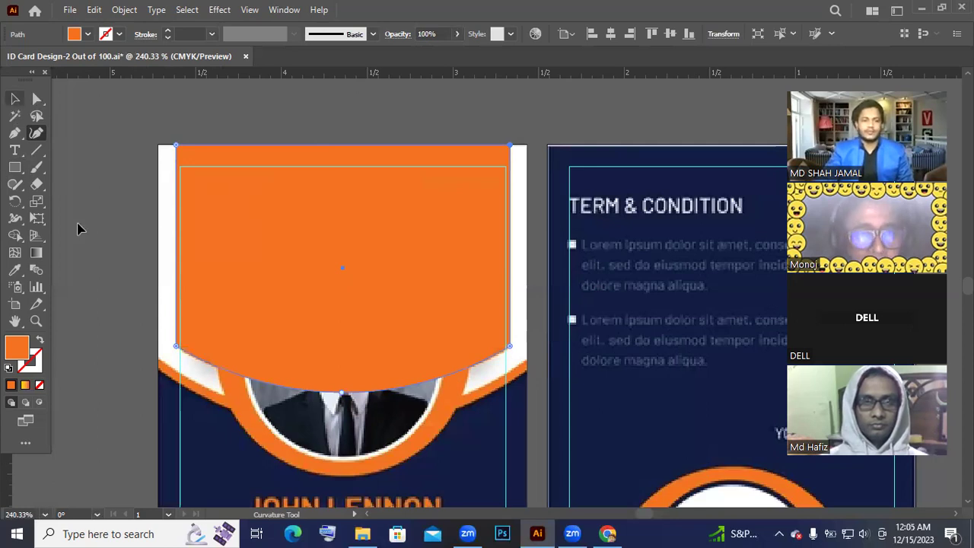
- Duplicate the curved orange header shape onto the empty canvas beside the front card, level with the original, and deselect it
key(v)
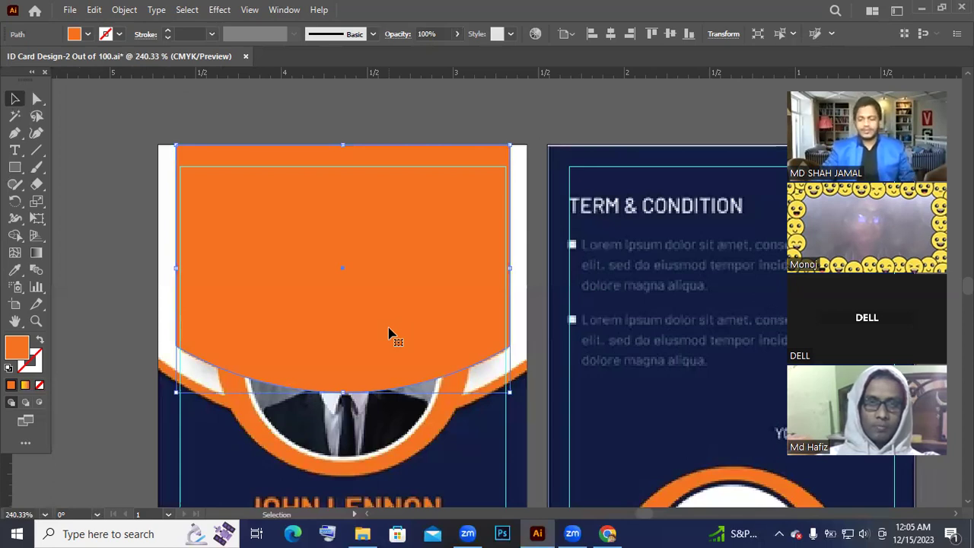
key(ctrl+minus)
key(ctrl+minus)
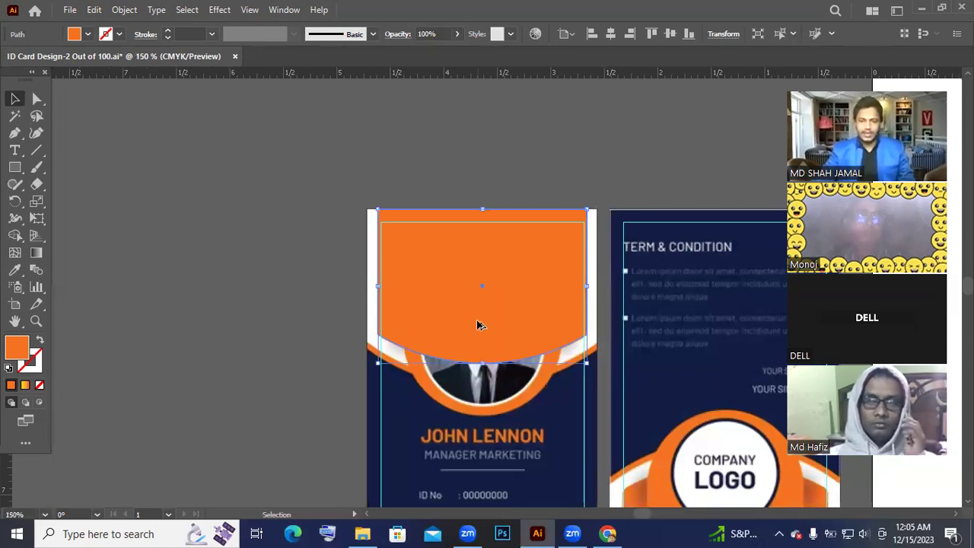
drag(474, 327, 231, 325)
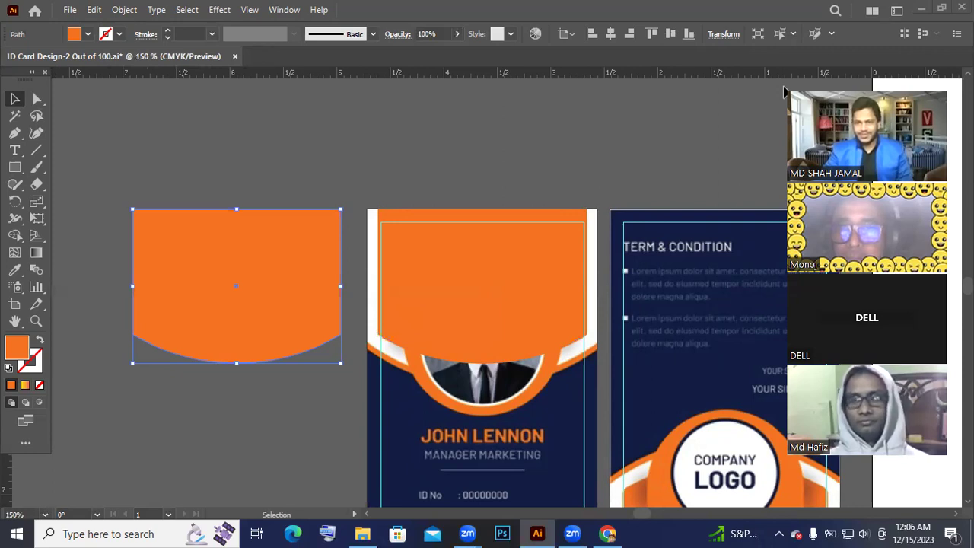
click(630, 139)
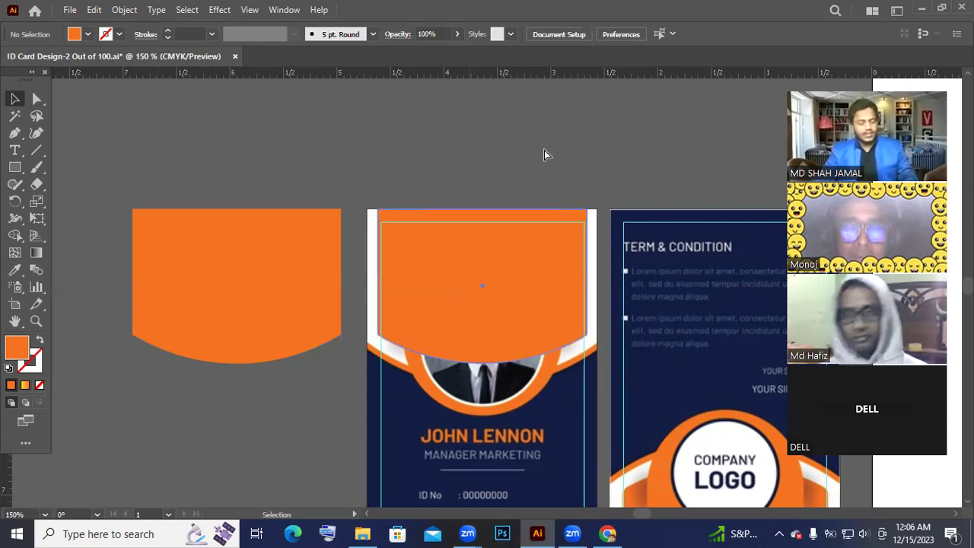
- Delete the original orange header shape covering the front card, keeping its copy beside the card
key(a)
key(Delete)
key(v)
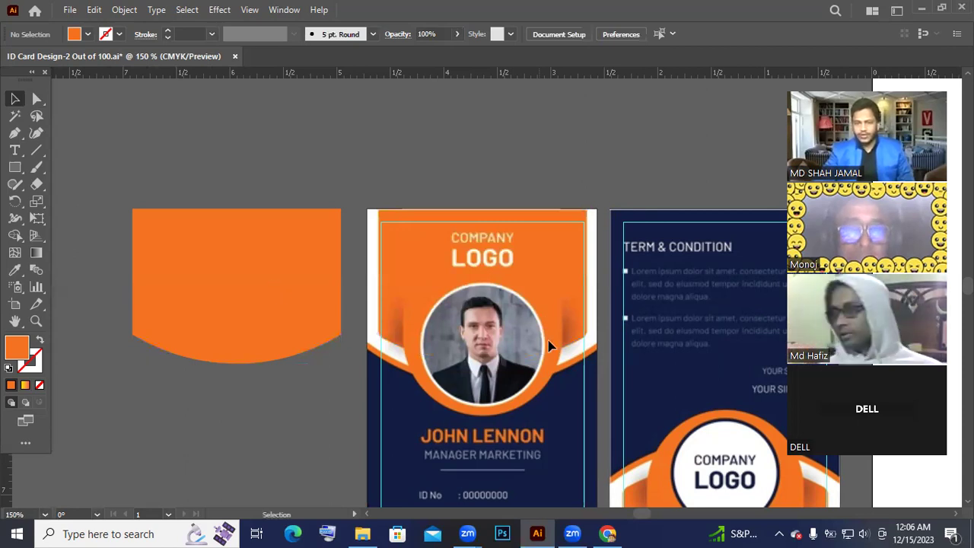
- Select the orange header copy beside the front card and fill it with a linear yellow-to-red gradient
key(ctrl+a)
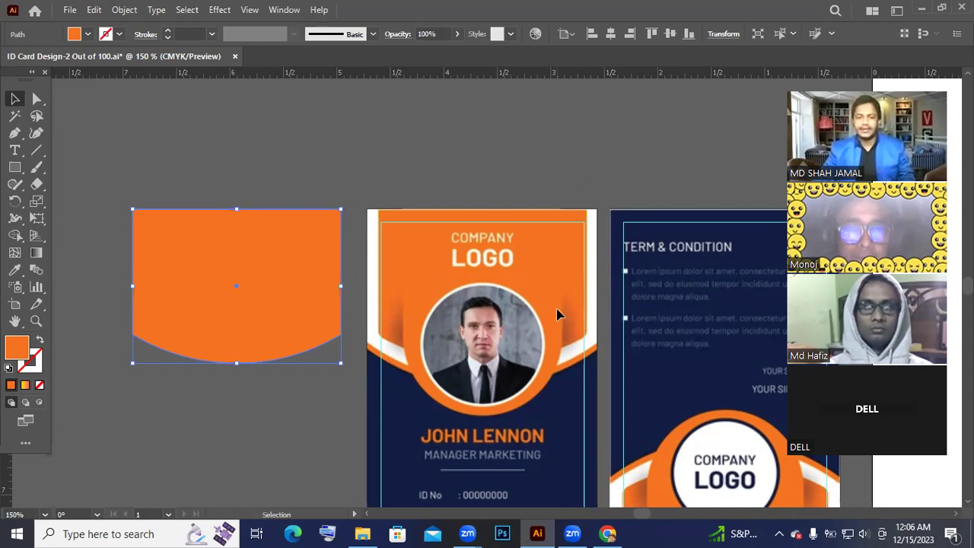
click(34, 258)
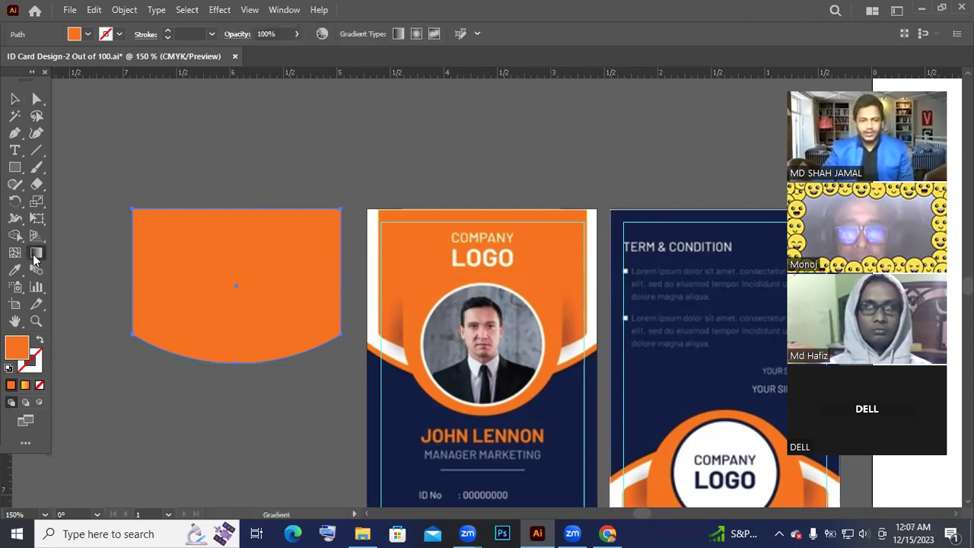
double_click(35, 257)
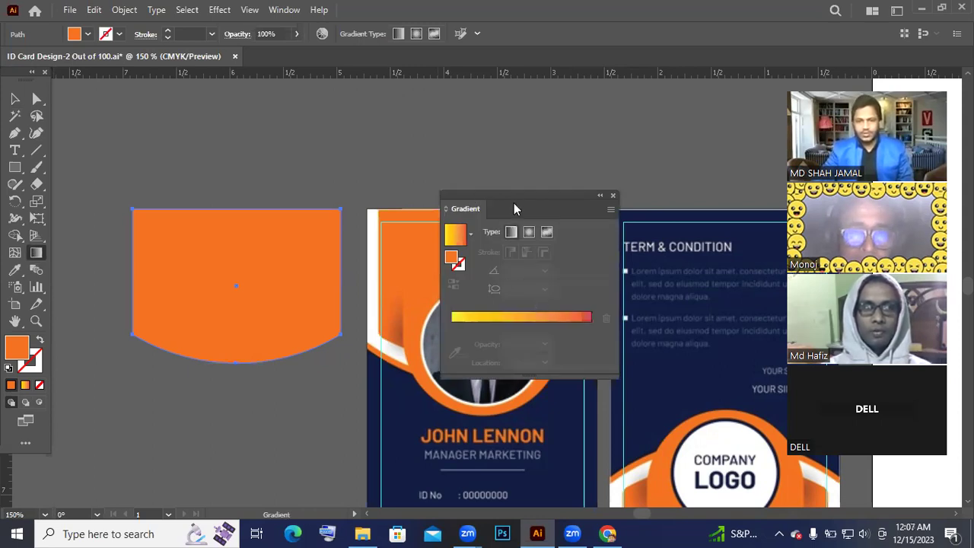
drag(541, 197, 550, 141)
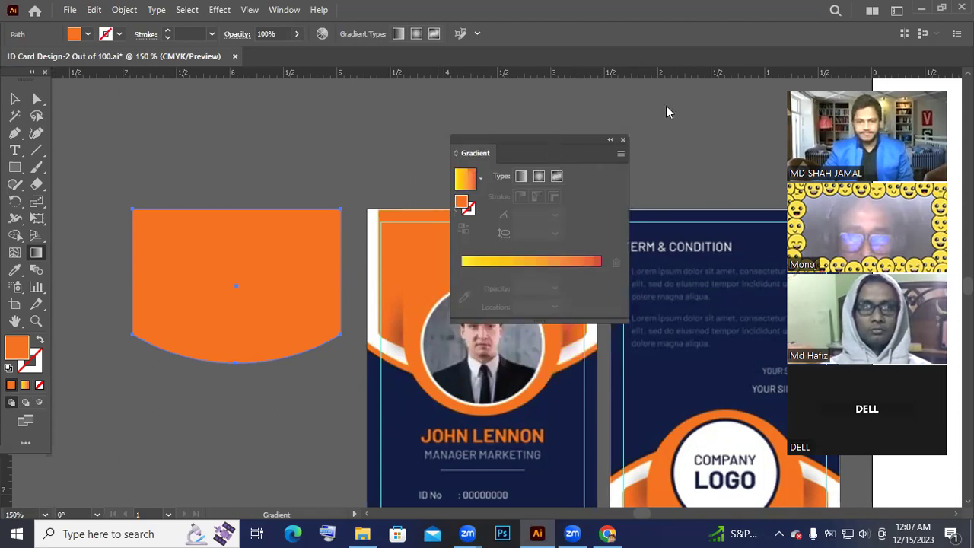
drag(666, 112, 657, 123)
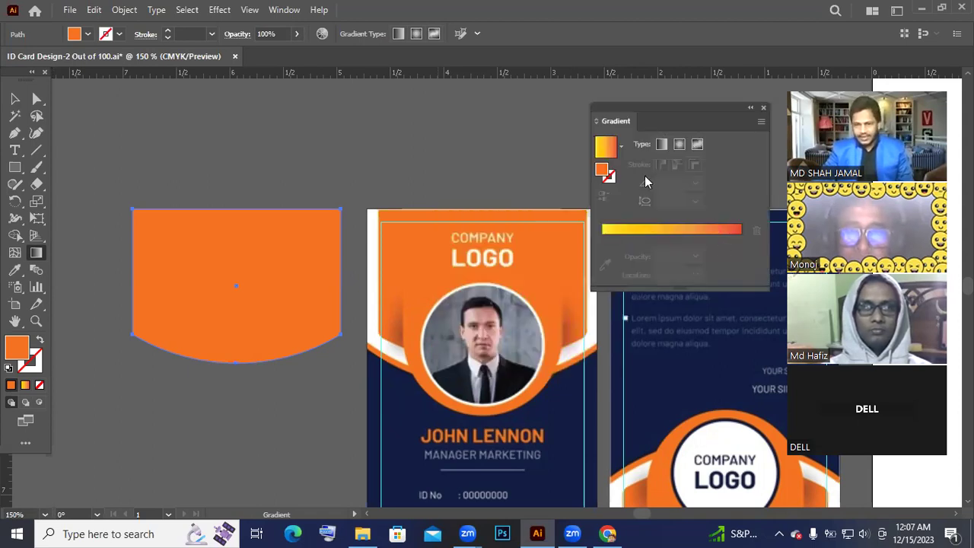
drag(614, 111, 414, 97)
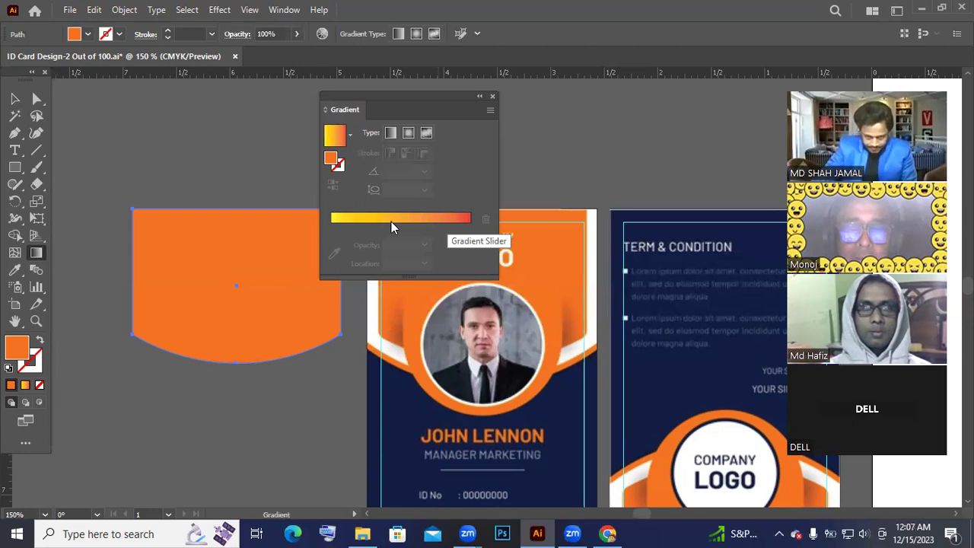
click(470, 226)
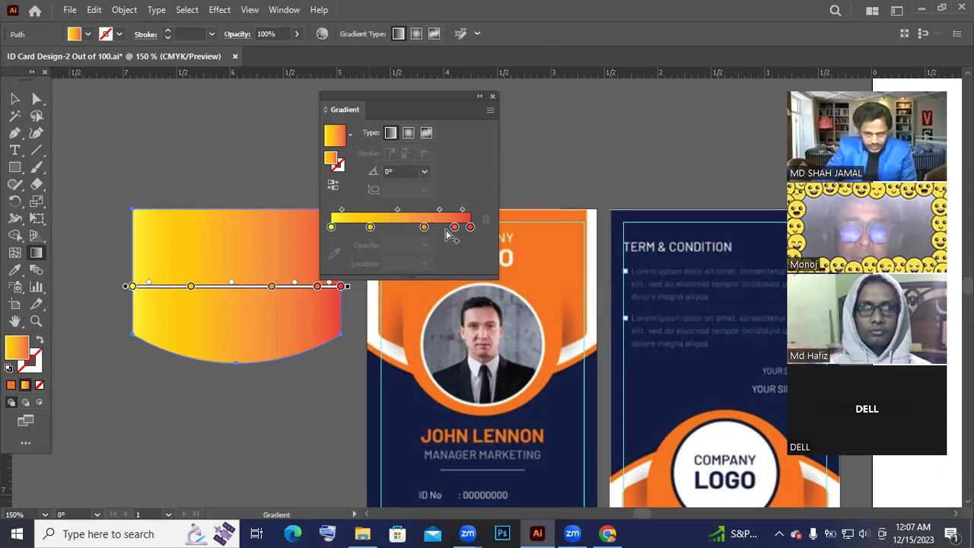
drag(478, 105, 681, 105)
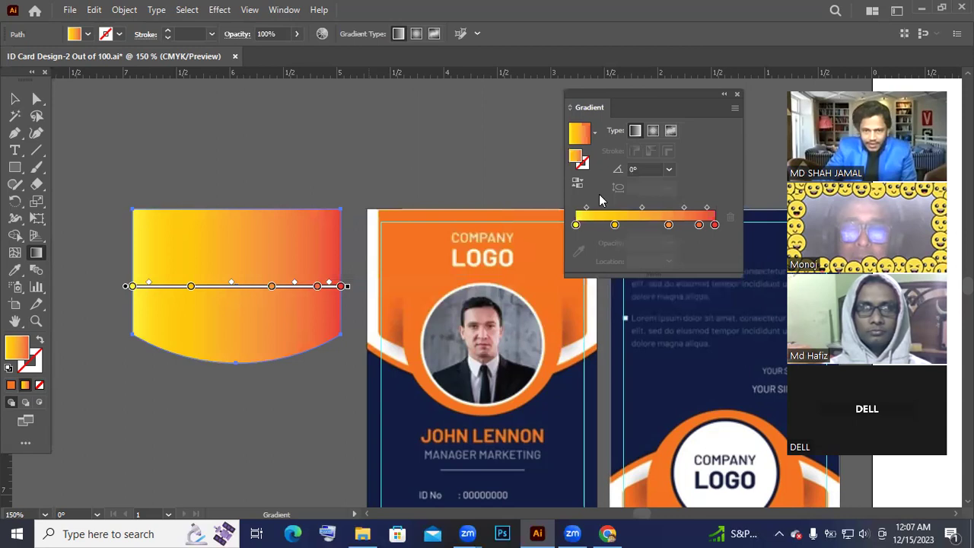
click(736, 93)
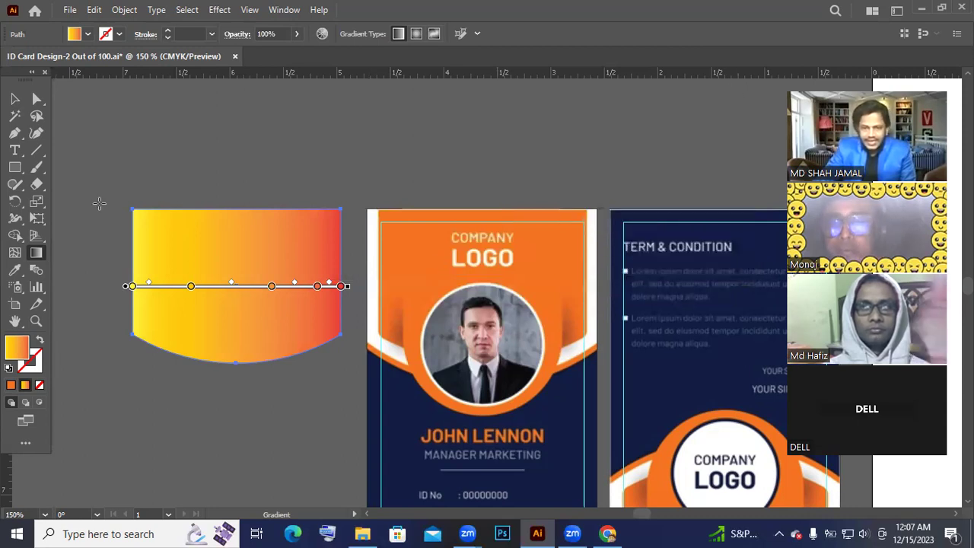
click(12, 99)
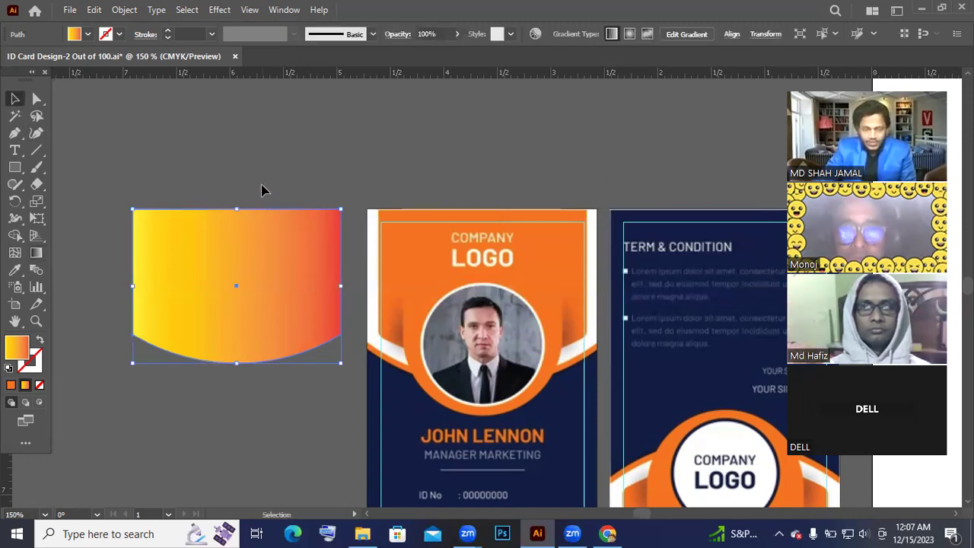
- Redirect the header copy's gradient vertically, from yellow at the curved lower edge to red at the upper edge
click(37, 254)
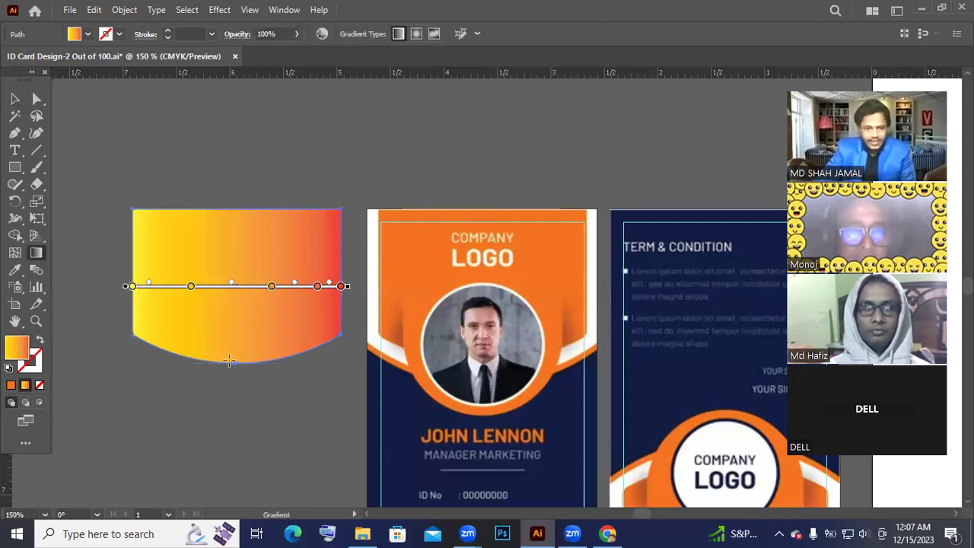
drag(229, 364, 232, 275)
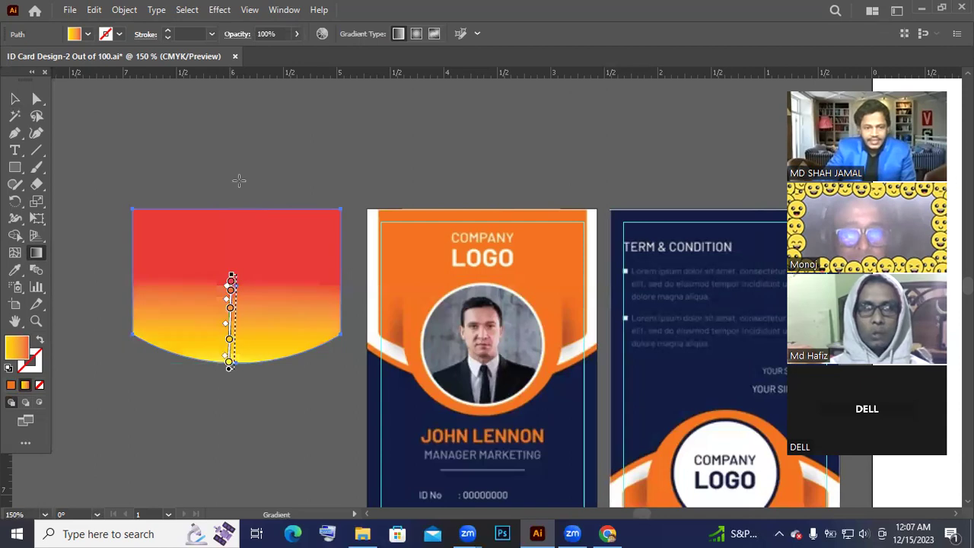
mouse_move(239, 177)
mouse_down()
mouse_move(229, 201)
mouse_move(236, 207)
mouse_up()
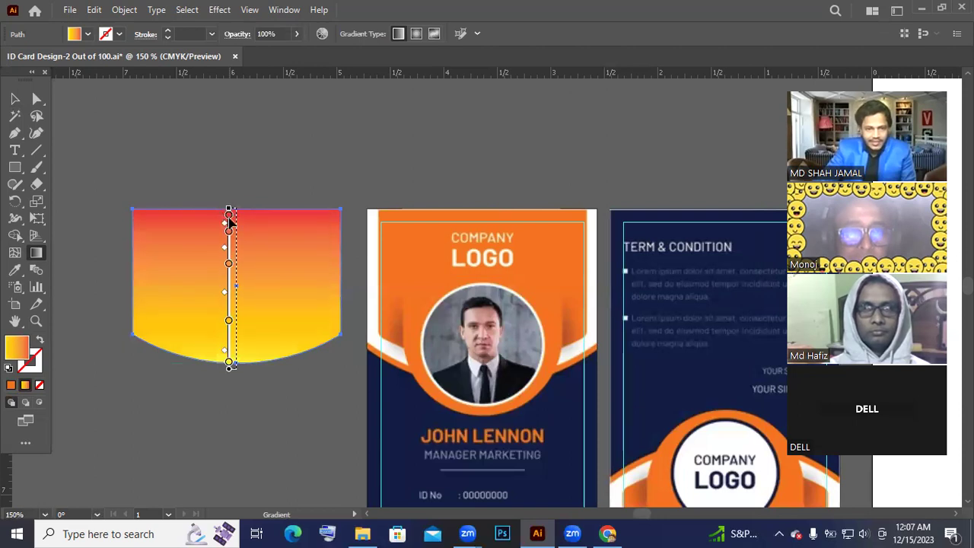
- Remove the three intermediate colour stops from the header shape's gradient, keeping only the yellow and red end stops
double_click(36, 253)
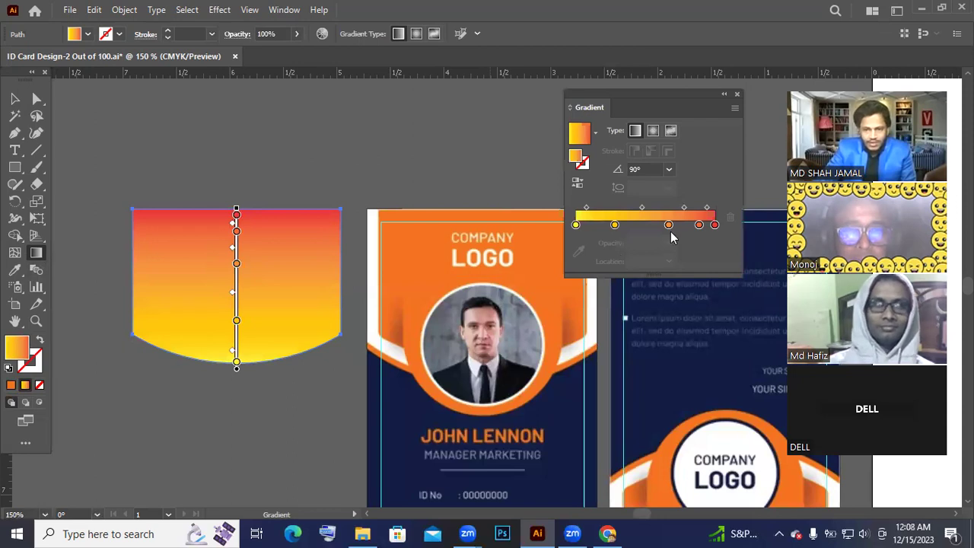
drag(698, 225, 659, 255)
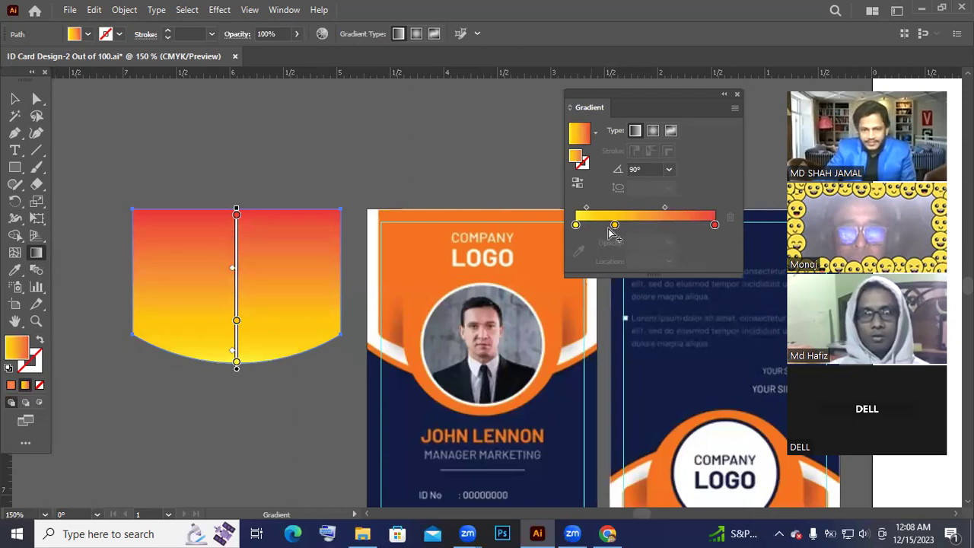
drag(614, 225, 610, 267)
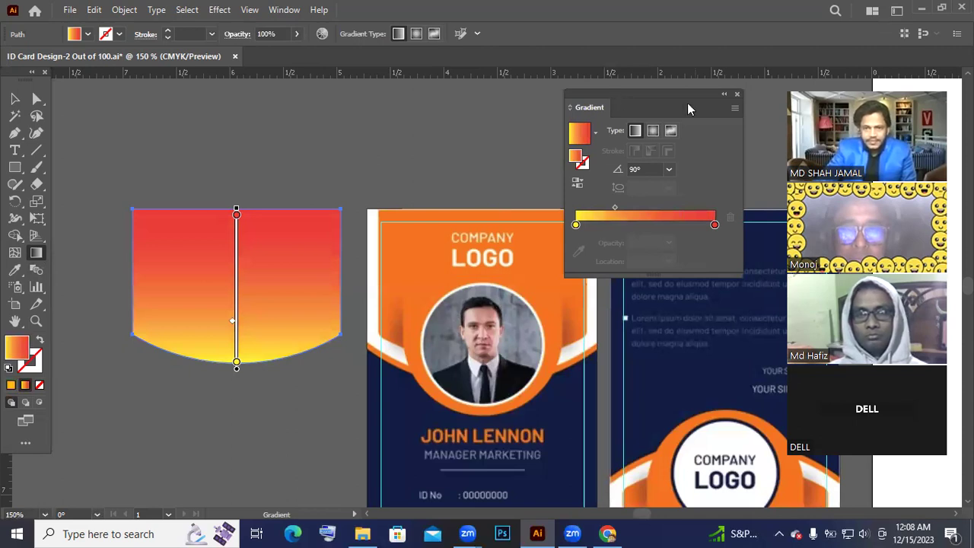
drag(738, 106, 859, 118)
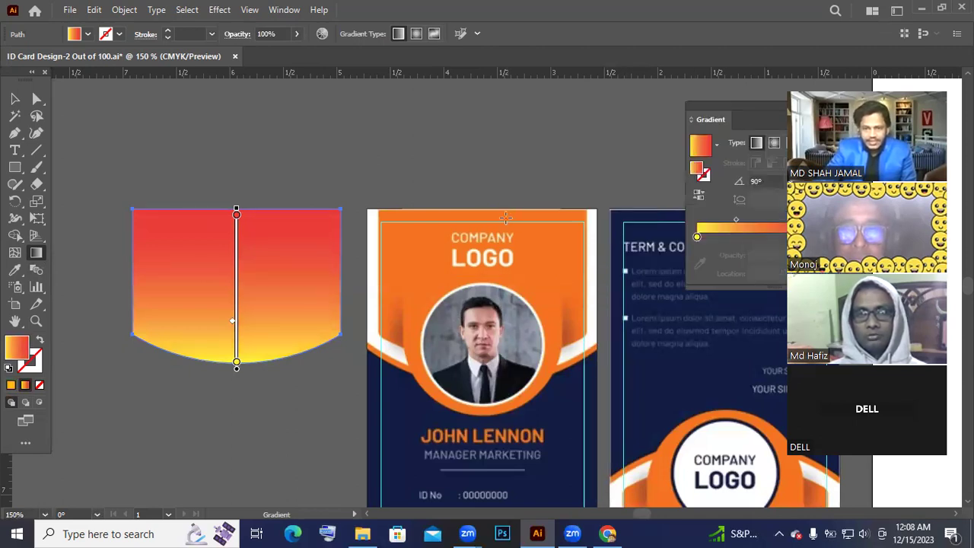
drag(742, 110, 654, 91)
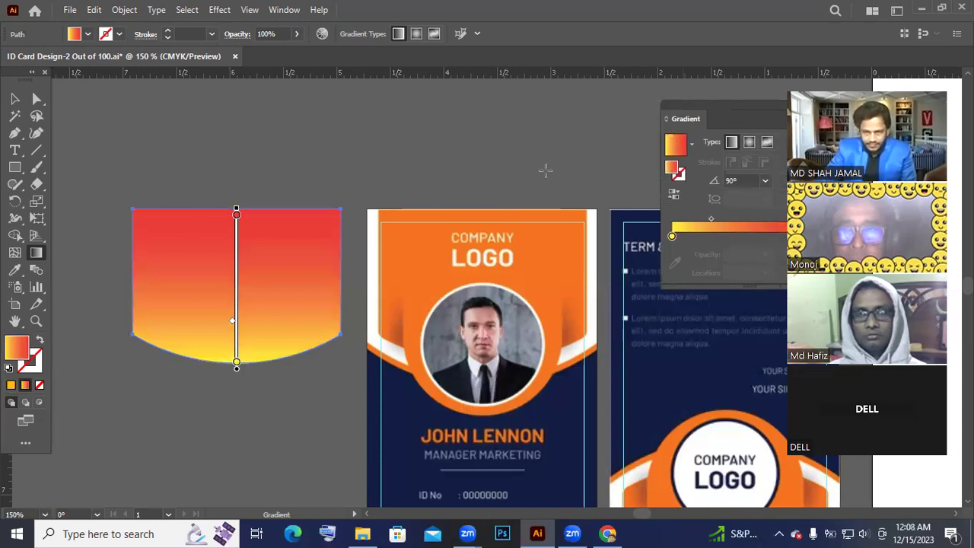
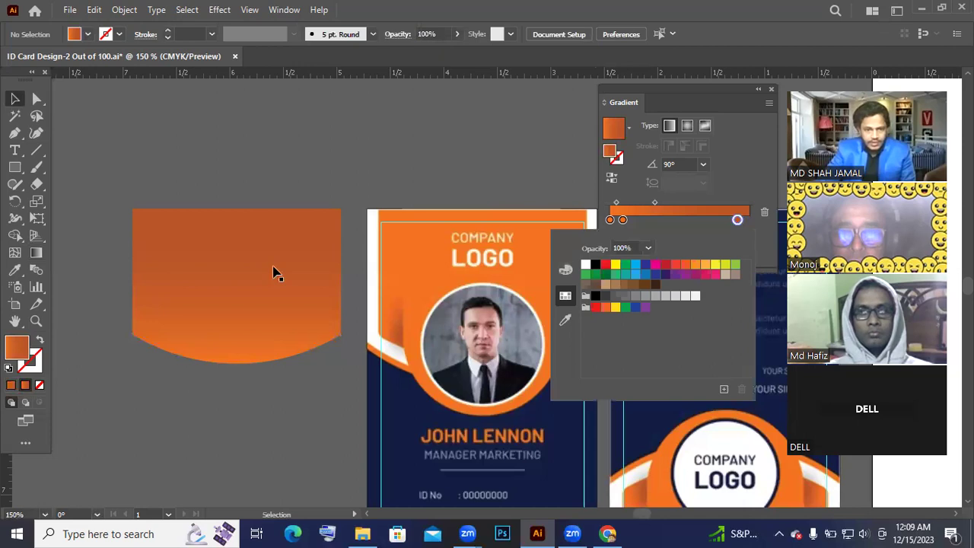
- Select the header shape, try the Orange, Yellow gradient preset on it, and replace that with the White, Black preset
click(201, 213)
click(258, 343)
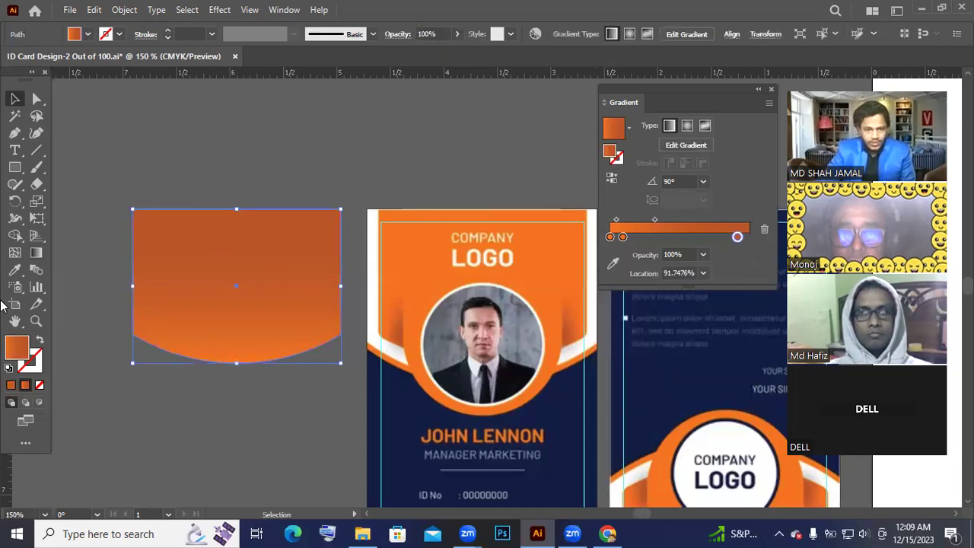
key(g)
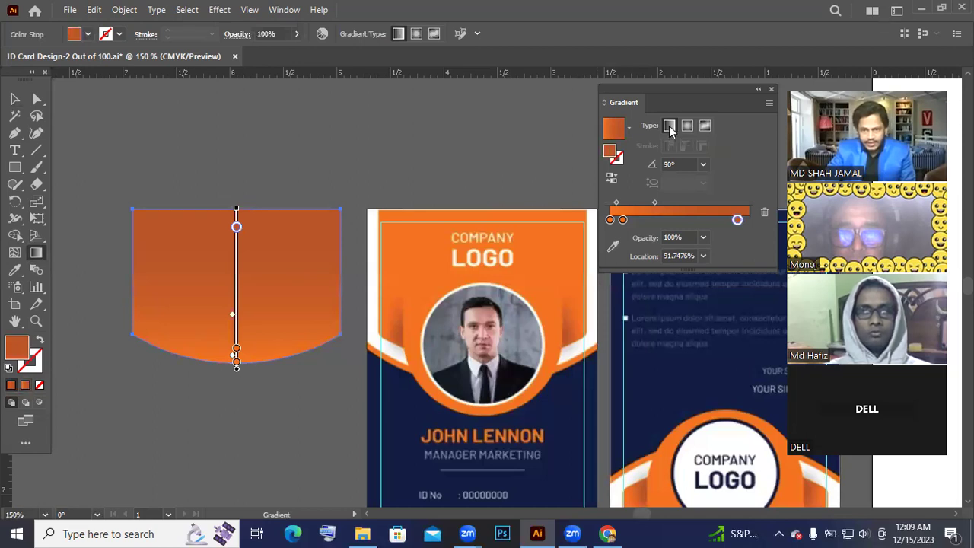
click(629, 133)
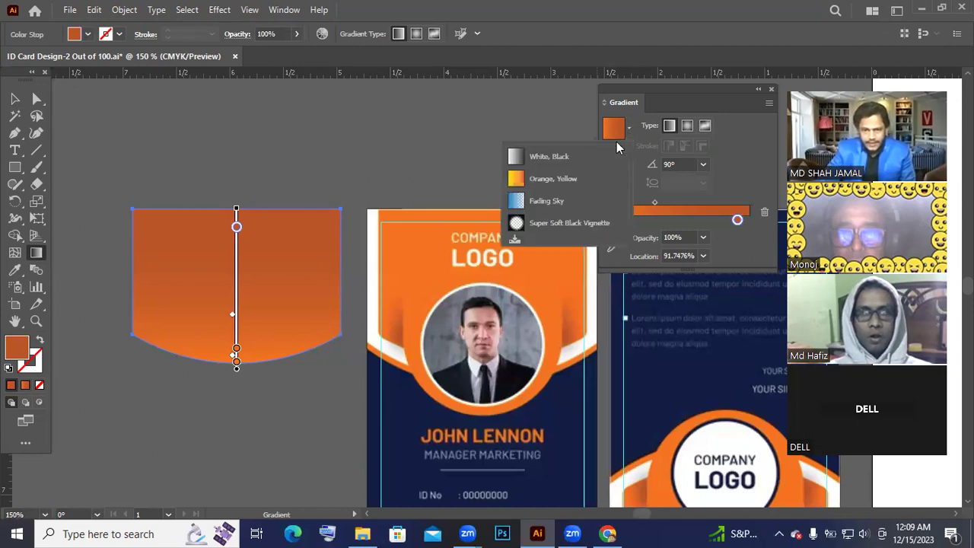
click(569, 177)
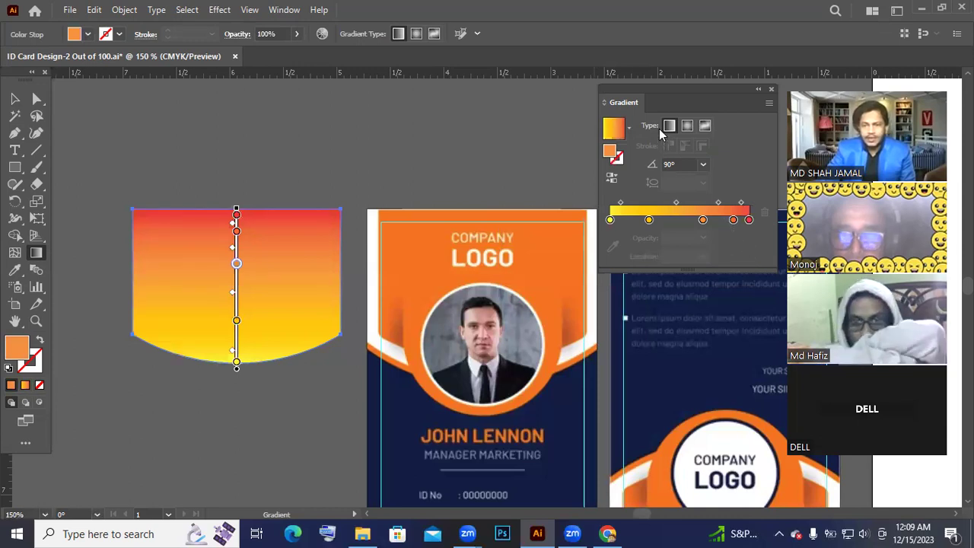
click(630, 130)
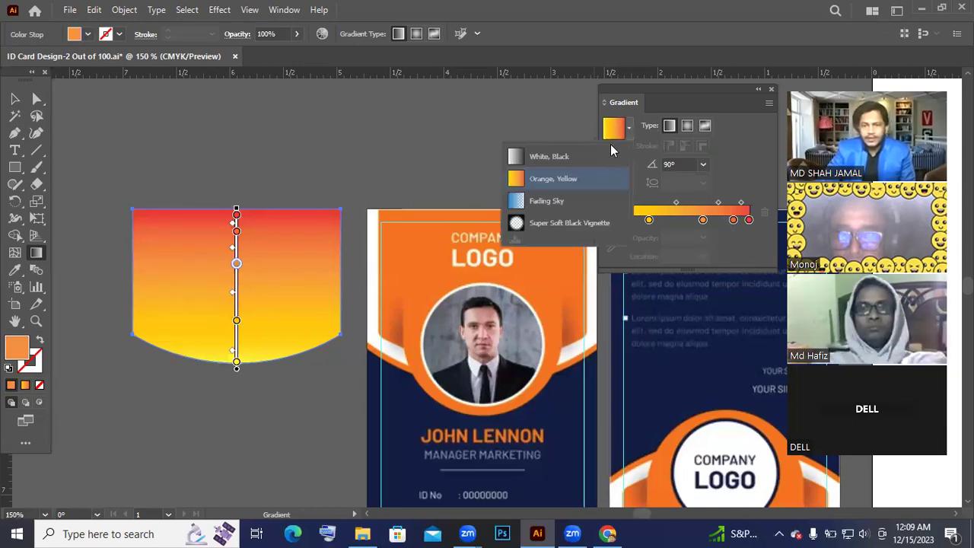
click(563, 165)
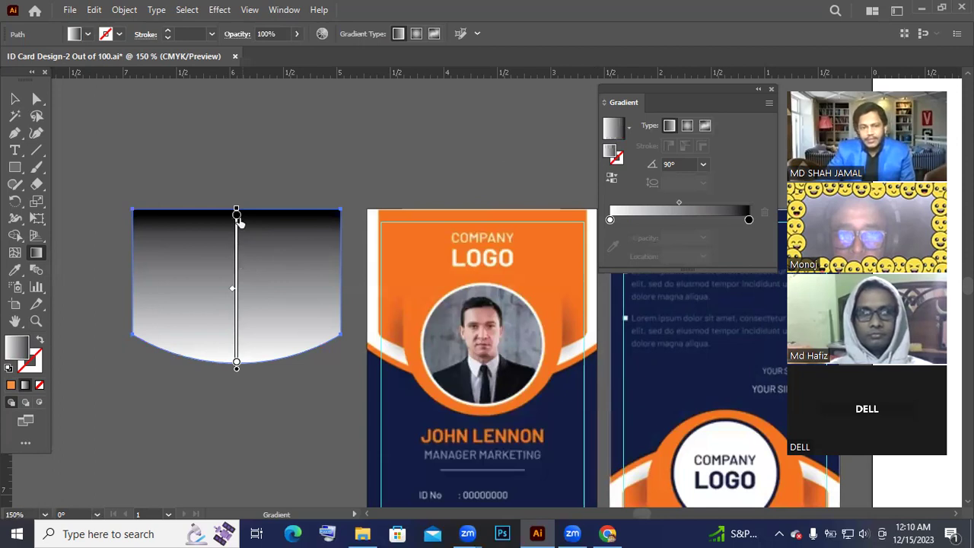
- Recolour the gradient's black upper stop with the bright orange sampled from the top of the front card's header
click(236, 217)
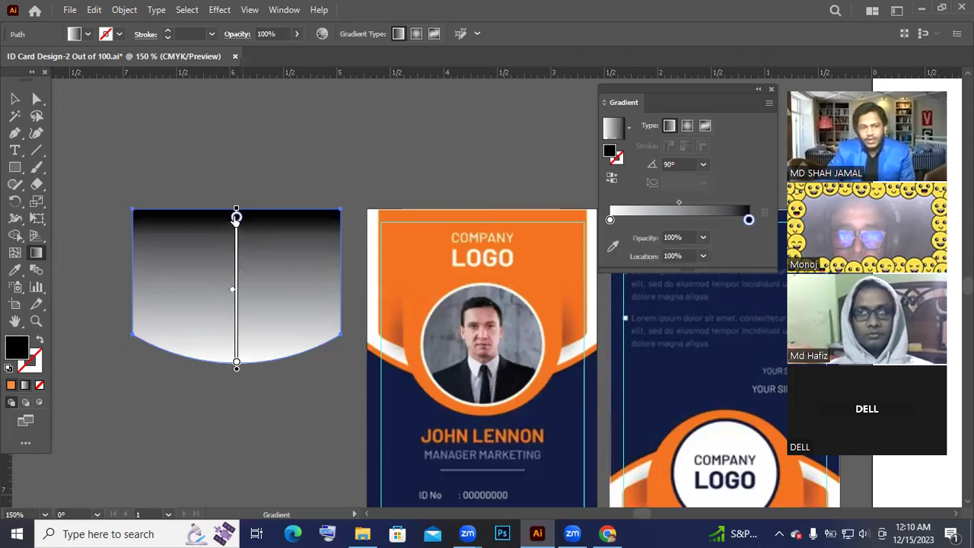
double_click(236, 216)
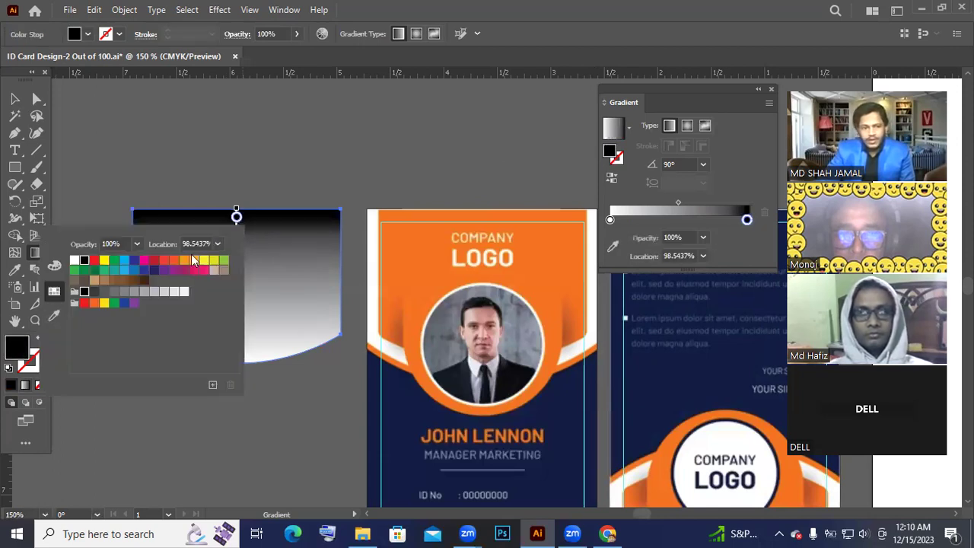
click(54, 317)
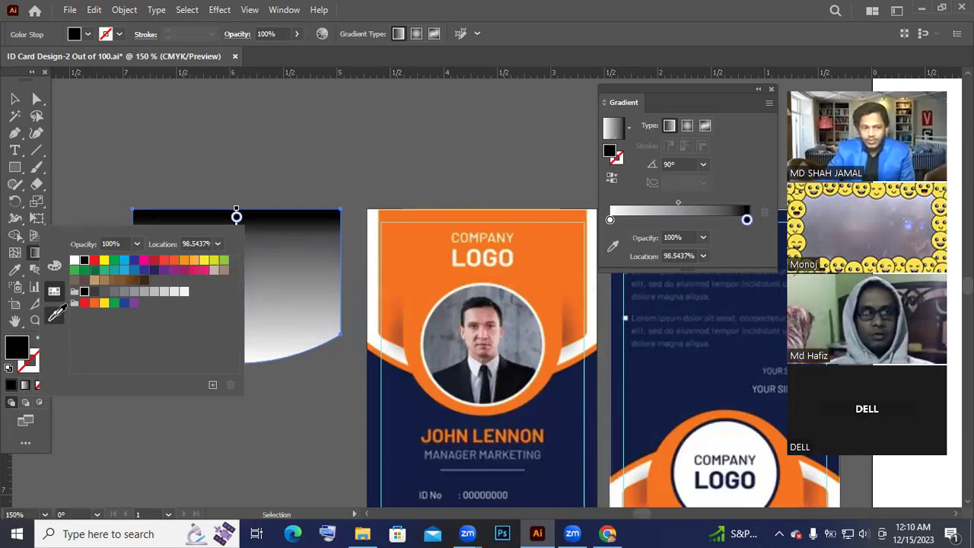
click(488, 212)
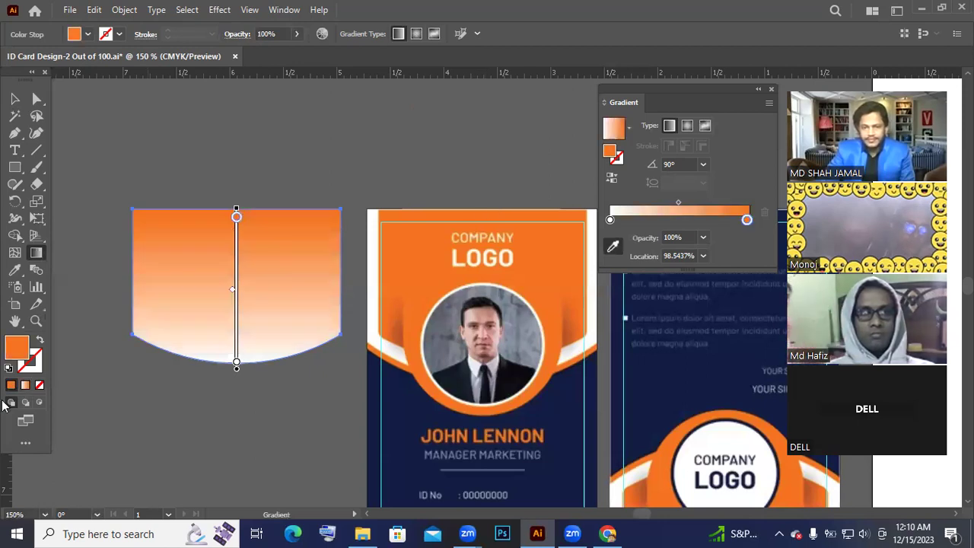
- Recolour the gradient's white lower stop with the darker orange sampled from the header's shaded area beside the photo, and deselect the shape
click(237, 363)
double_click(237, 363)
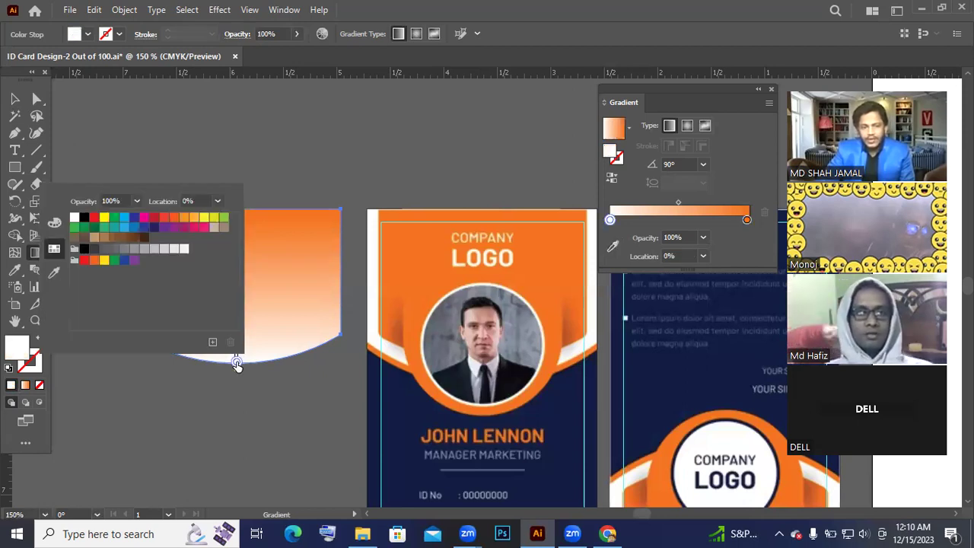
click(54, 273)
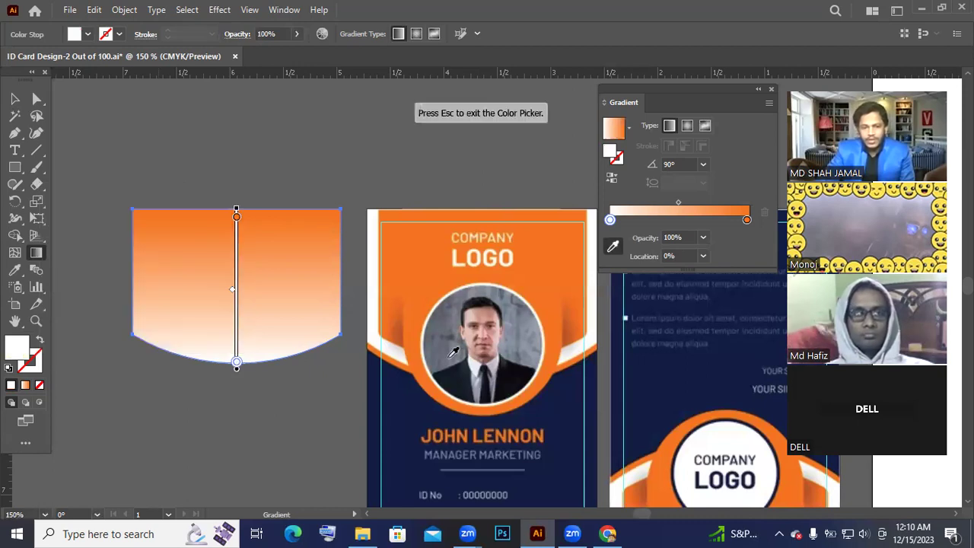
click(571, 334)
click(574, 334)
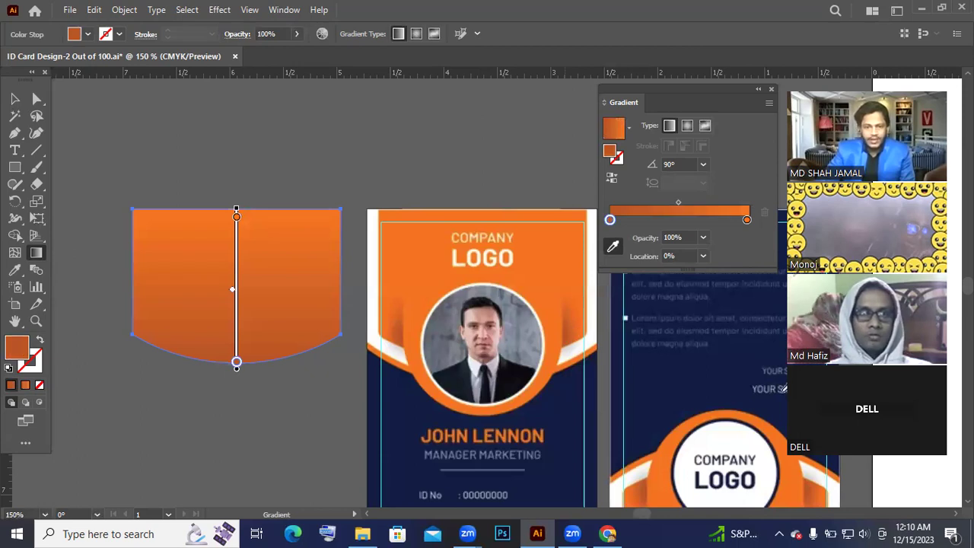
click(15, 99)
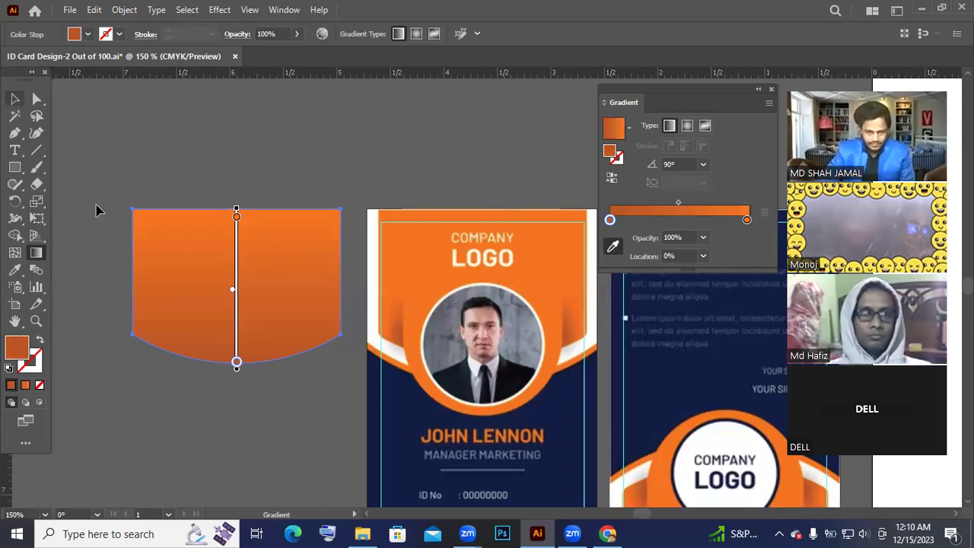
key(ctrl+shift+a)
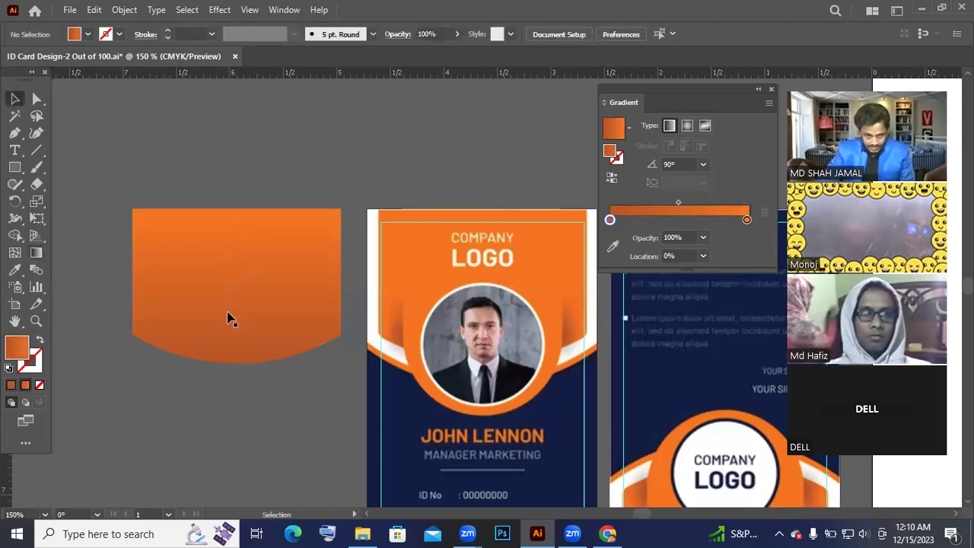
- Select the plain orange header shape on the front card and apply the gradient sampled from the header copy beside it
click(523, 271)
click(14, 100)
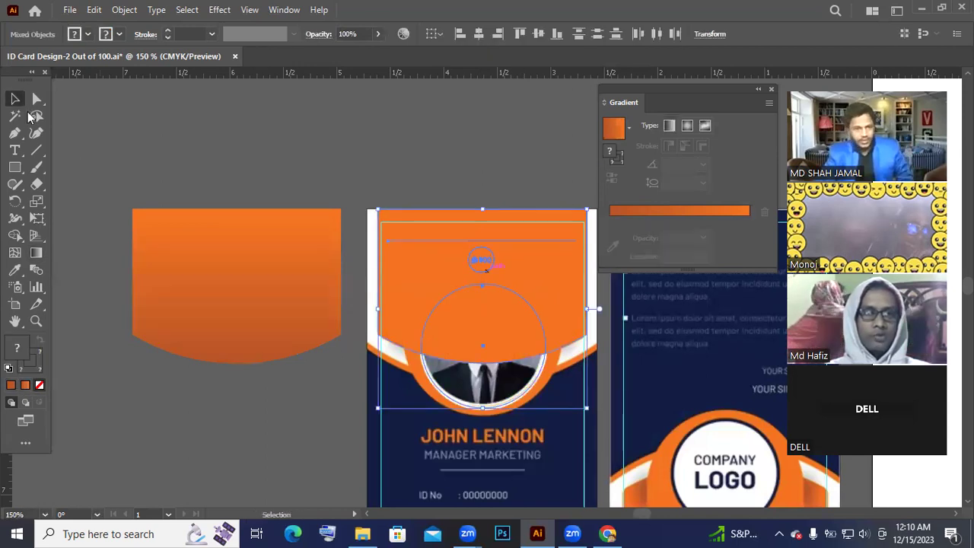
click(181, 158)
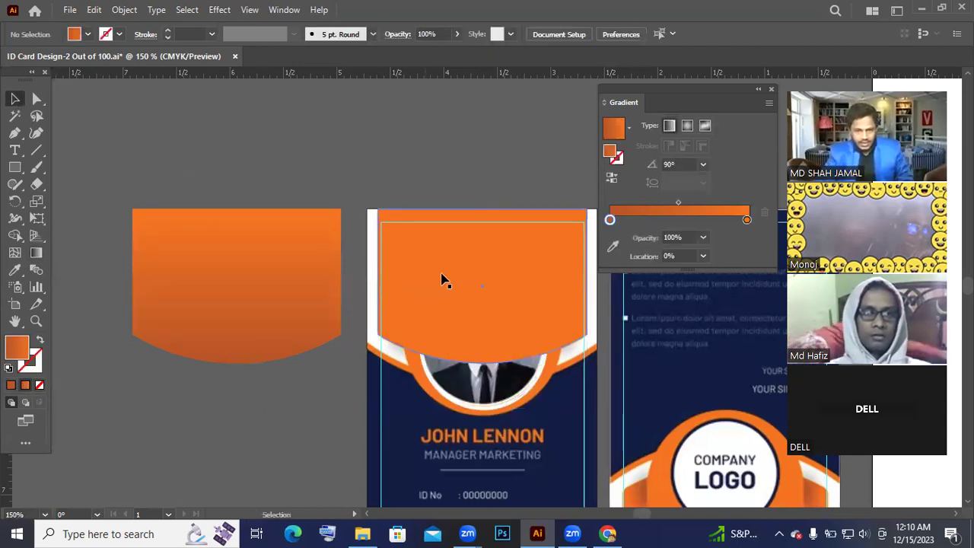
click(461, 289)
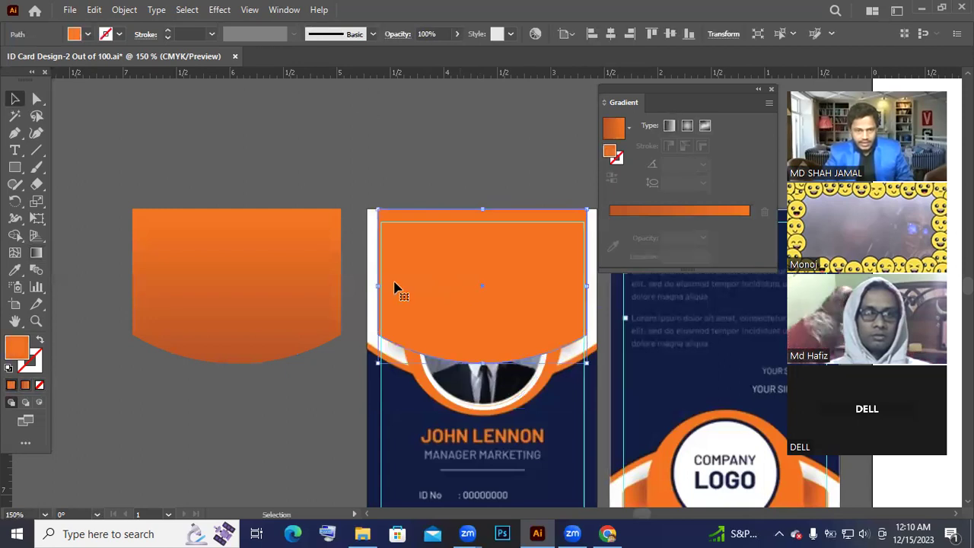
click(14, 269)
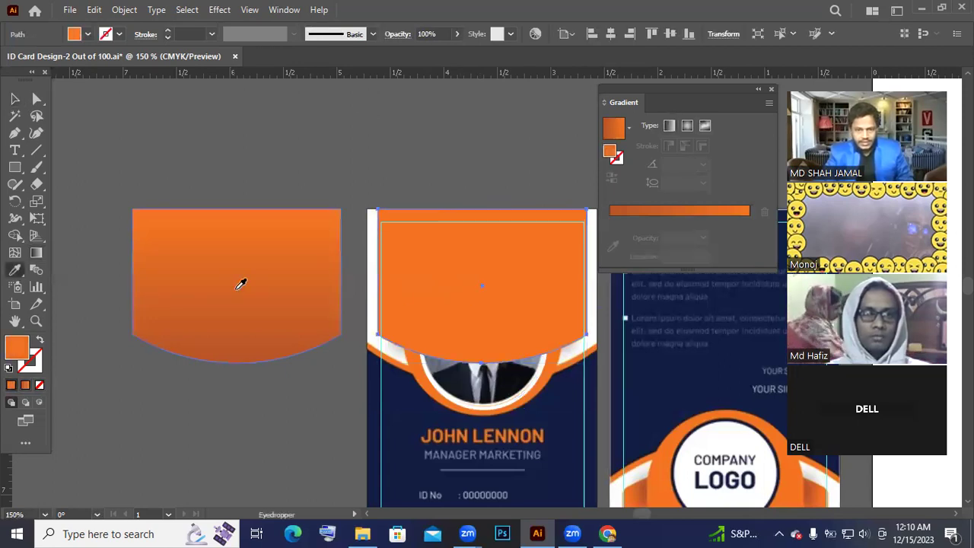
click(239, 285)
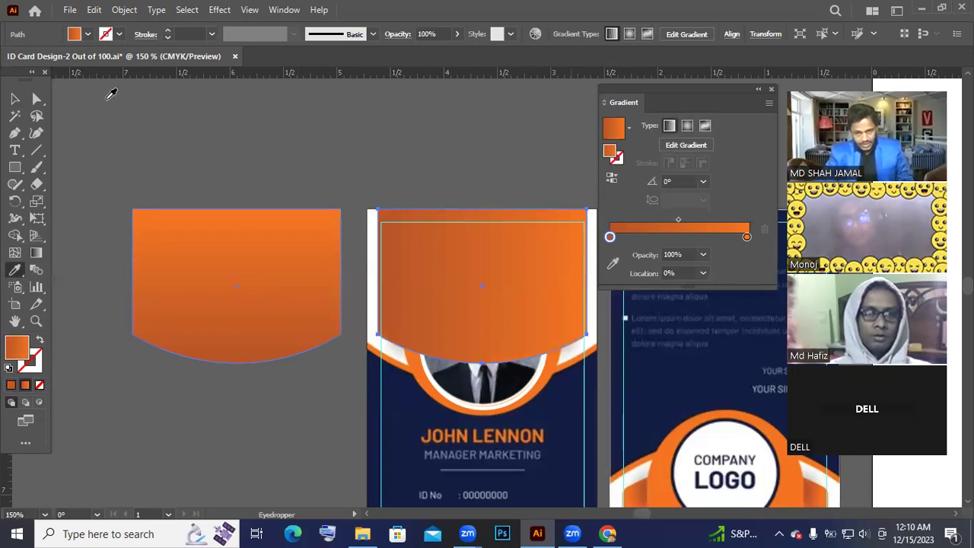
- Delete the curved header shape covering the front card and close the gradient settings
click(14, 98)
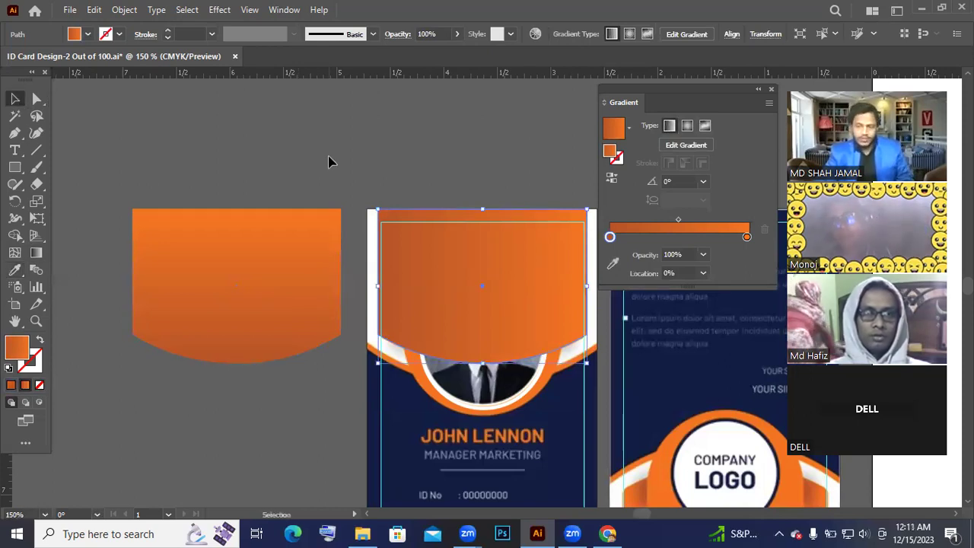
key(a)
key(Delete)
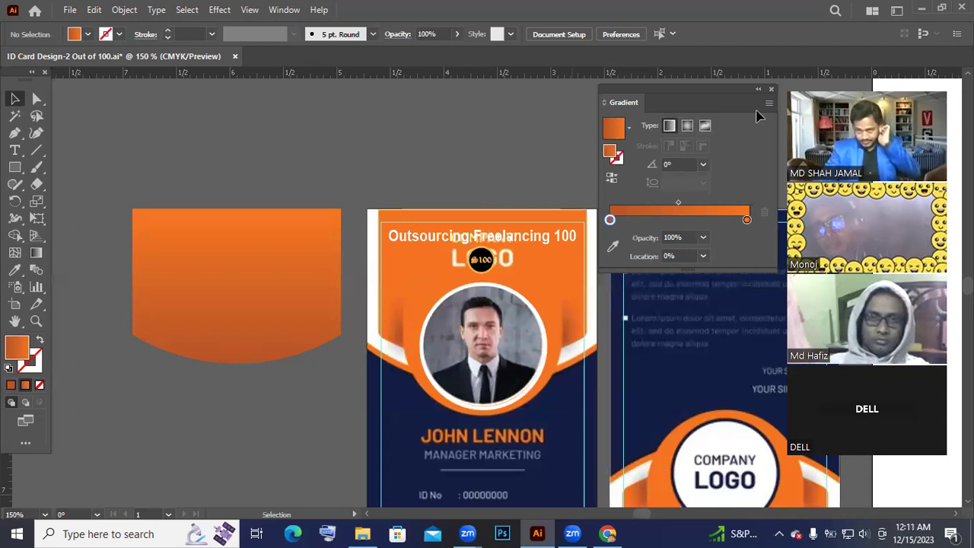
click(771, 90)
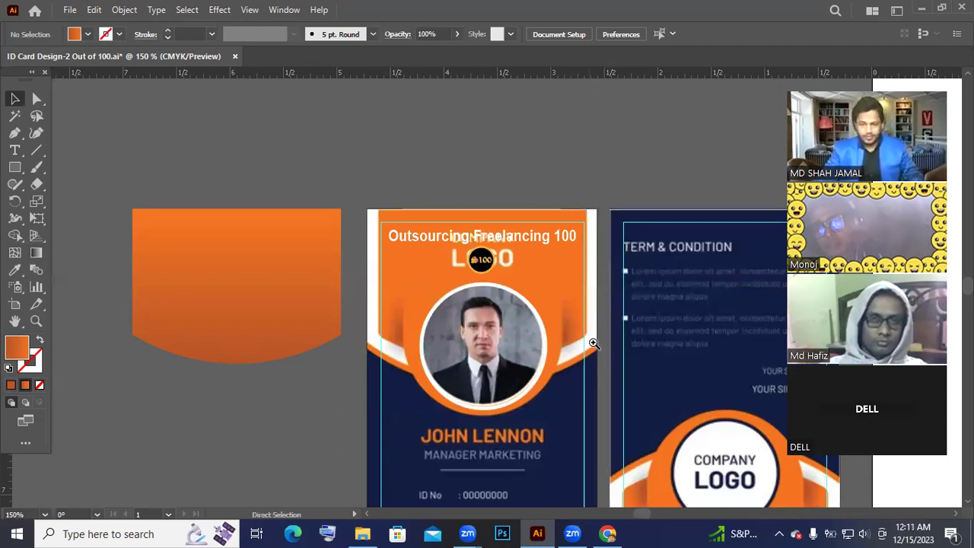
- Draw a rectangle across the front card's full width, from the outer ends of the white curve down to the card's lower edge
scroll(519, 270, down, 2)
drag(362, 274, 338, 241)
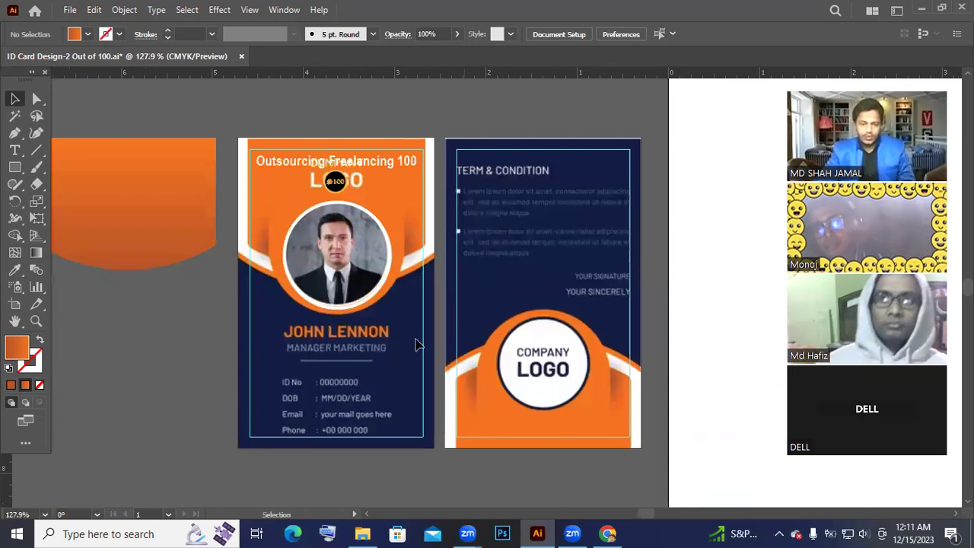
scroll(375, 371, up, 2)
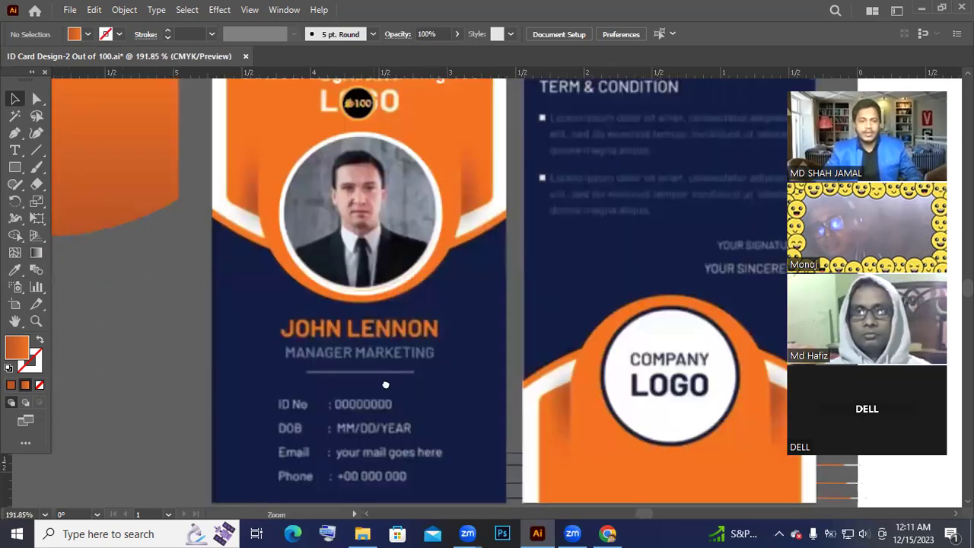
drag(384, 384, 362, 317)
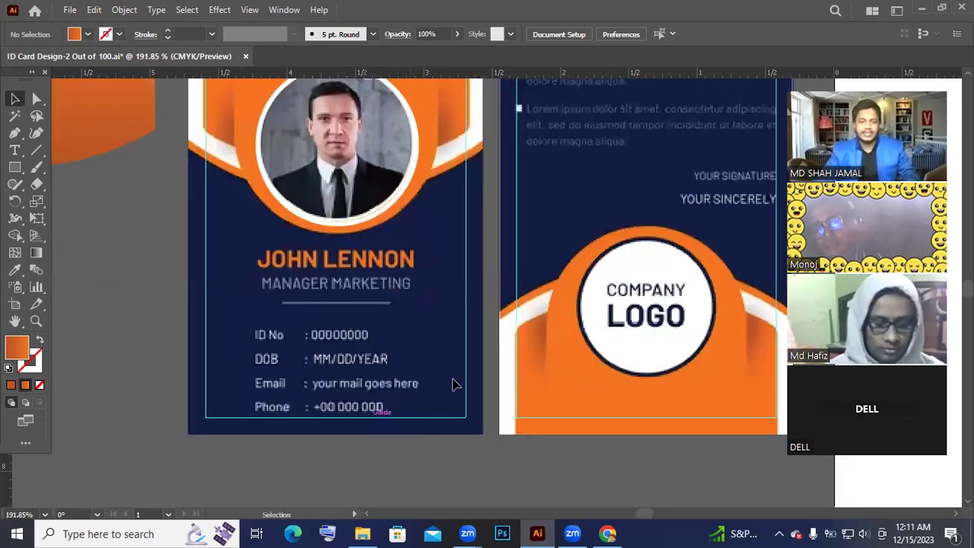
scroll(410, 364, down, 1)
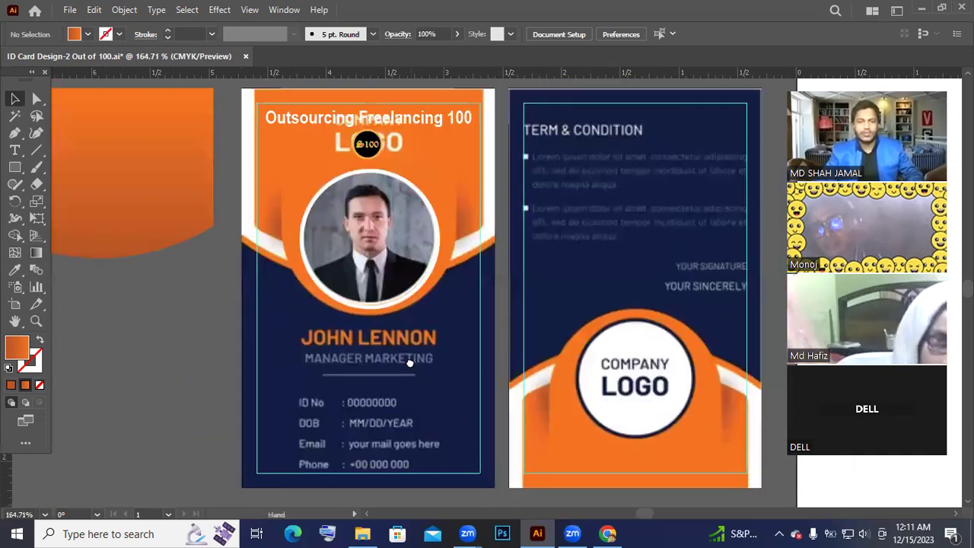
drag(411, 364, 373, 354)
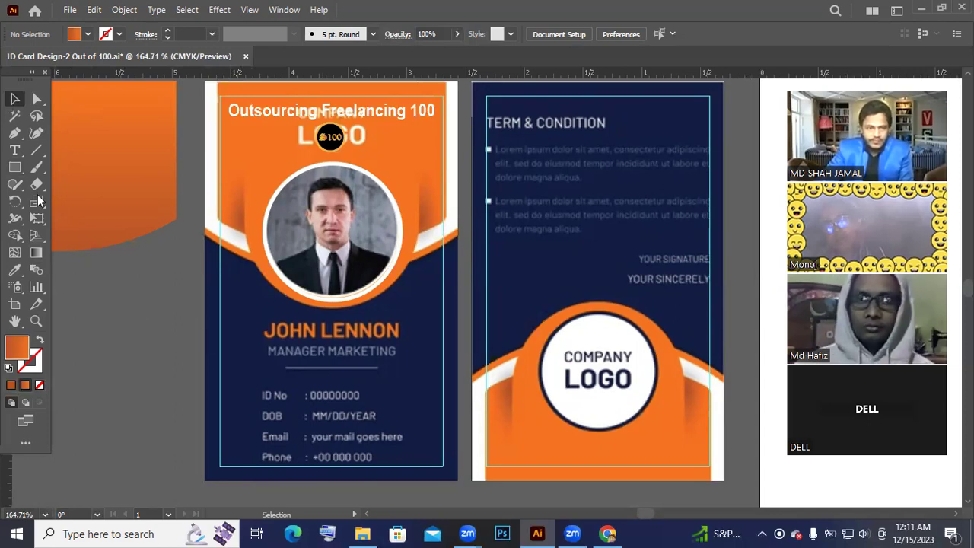
click(15, 169)
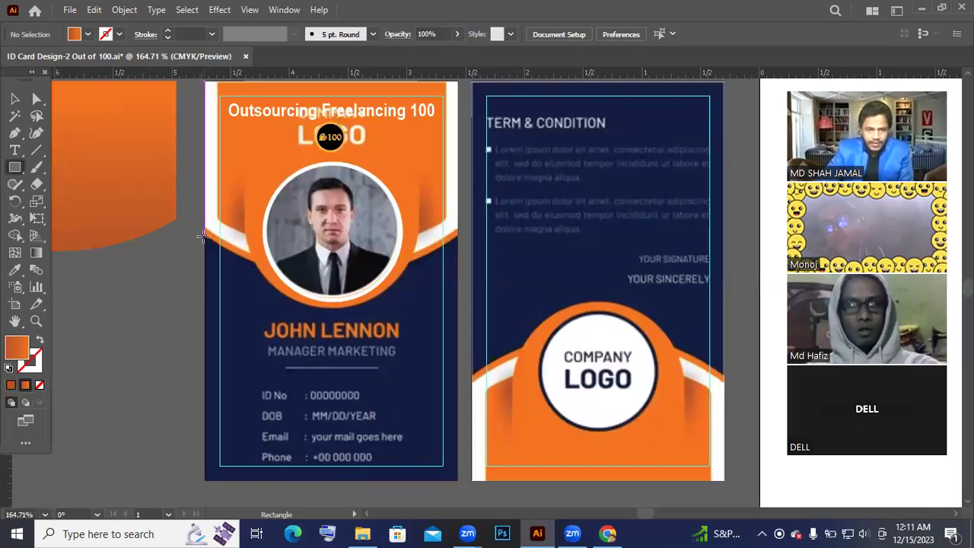
drag(202, 238, 226, 257)
mouse_move(449, 304)
mouse_down()
mouse_move(466, 312)
mouse_move(467, 472)
mouse_move(457, 480)
mouse_up()
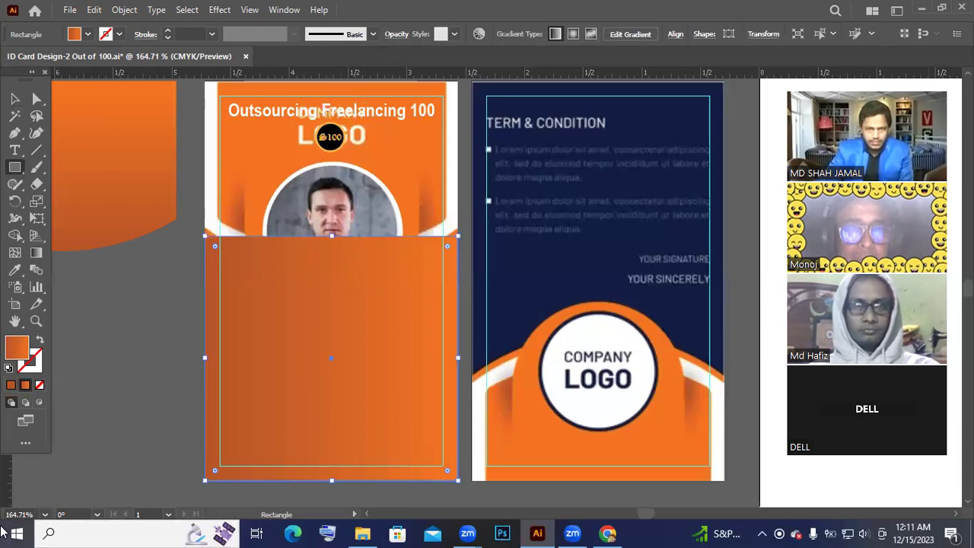
- Fill the rectangle with the navy sampled from the back card and set its opacity to 50%
click(10, 97)
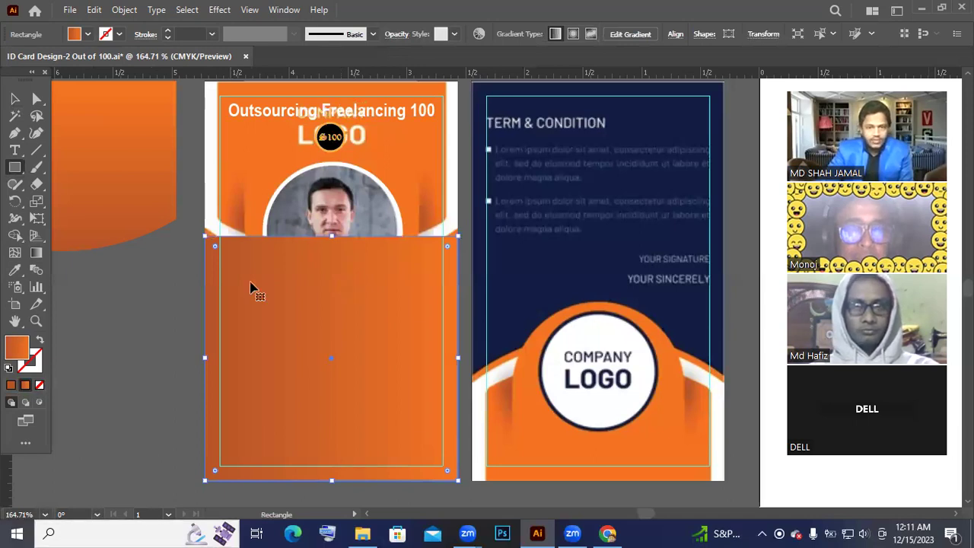
key(i)
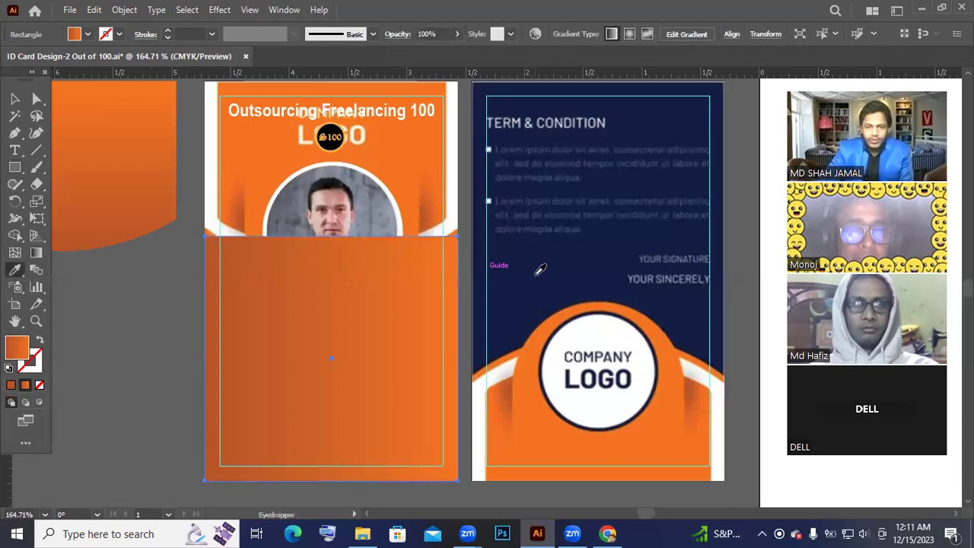
click(540, 269)
scroll(422, 173, up, 3)
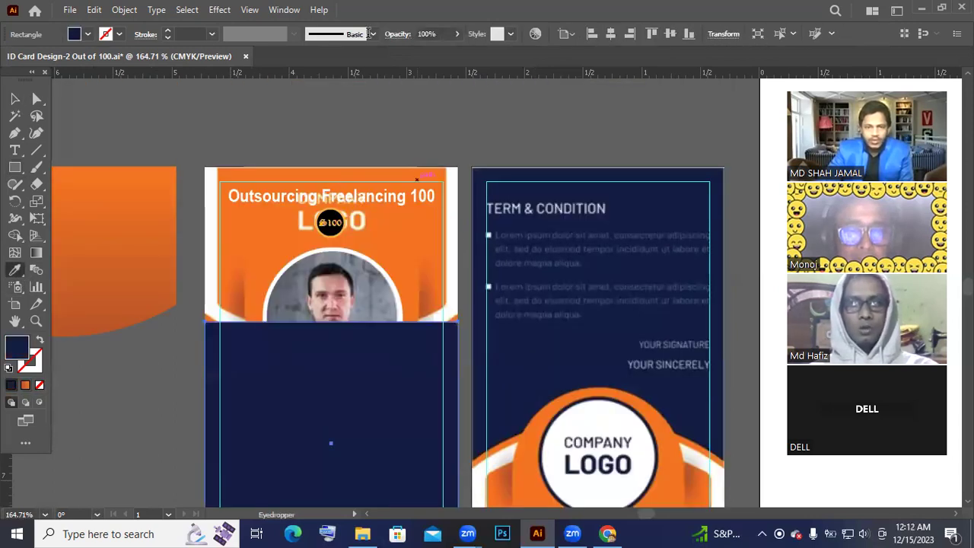
text(v50)
key(Return)
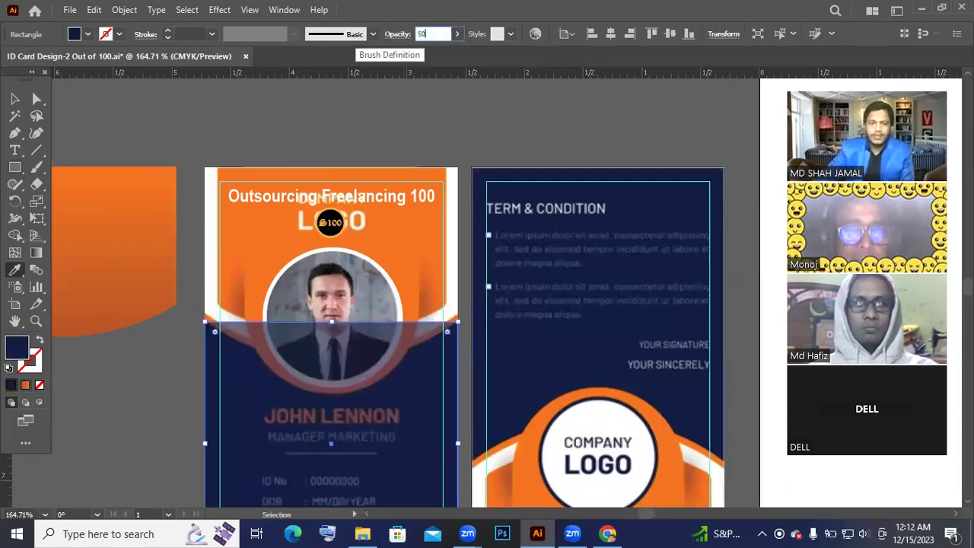
scroll(397, 227, down, 3)
scroll(397, 227, down, 3)
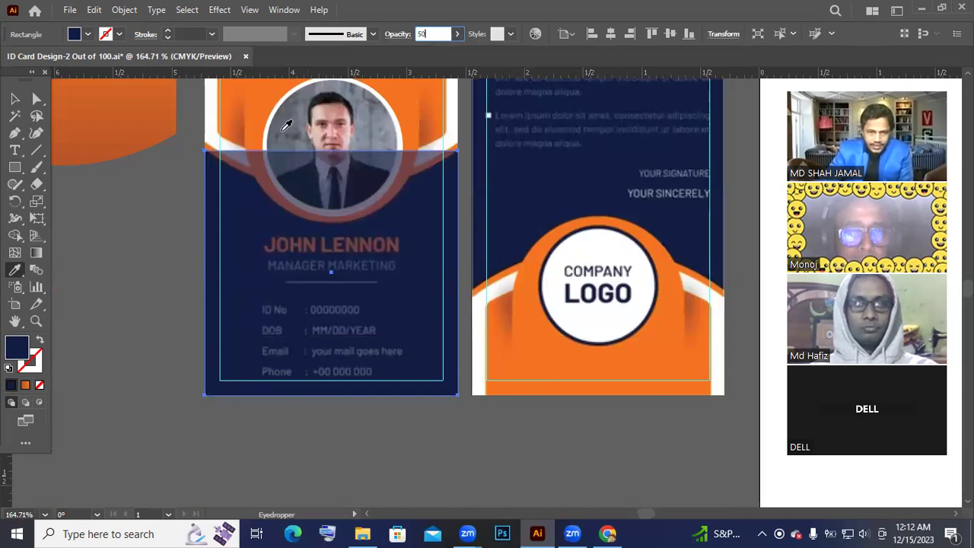
click(15, 100)
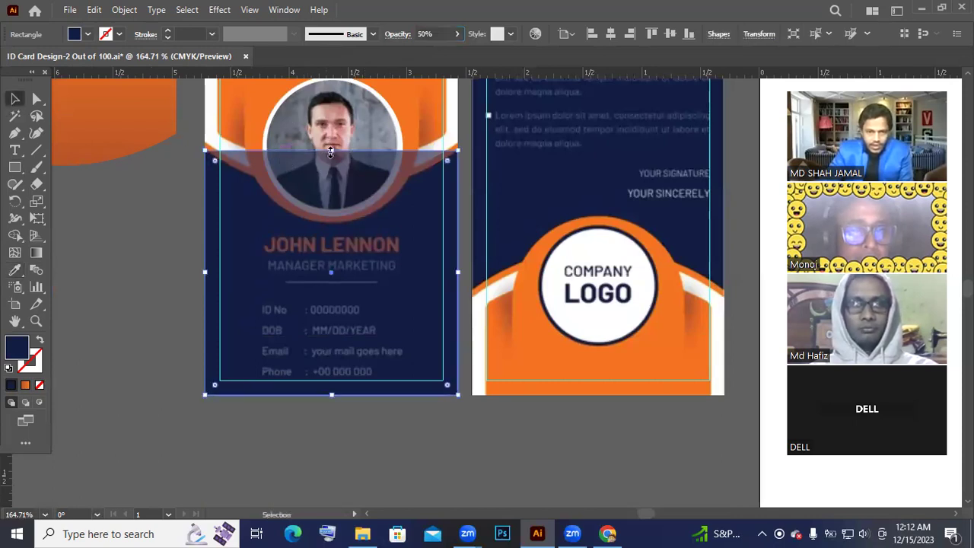
- Select the semi-transparent navy rectangle's path with the Direct Selection tool for anchor-point editing
drag(331, 152, 325, 151)
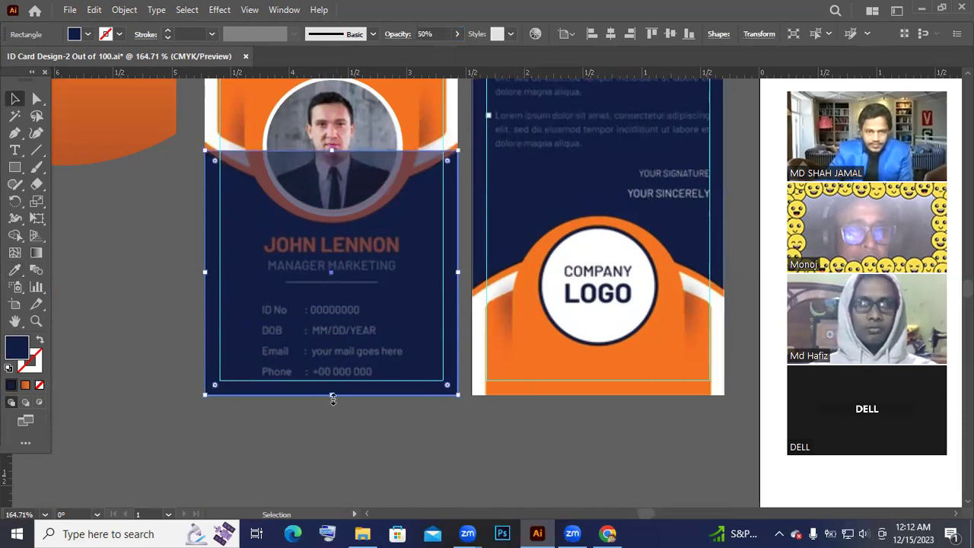
drag(332, 402, 360, 343)
scroll(84, 192, up, 2)
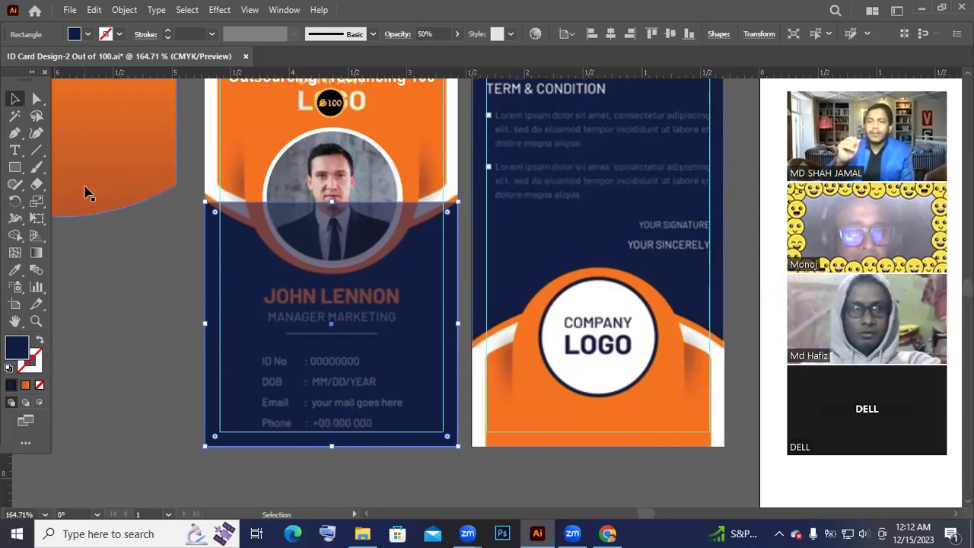
click(36, 98)
click(204, 217)
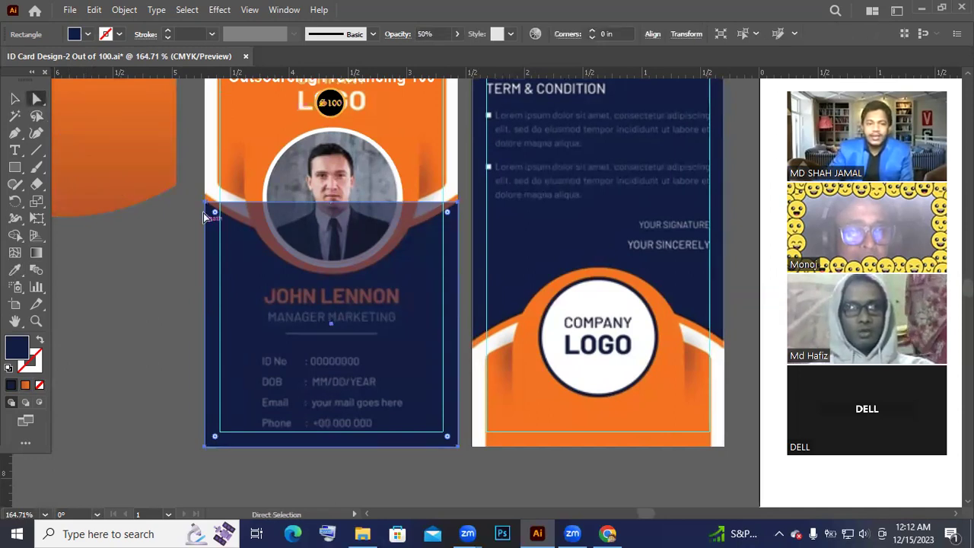
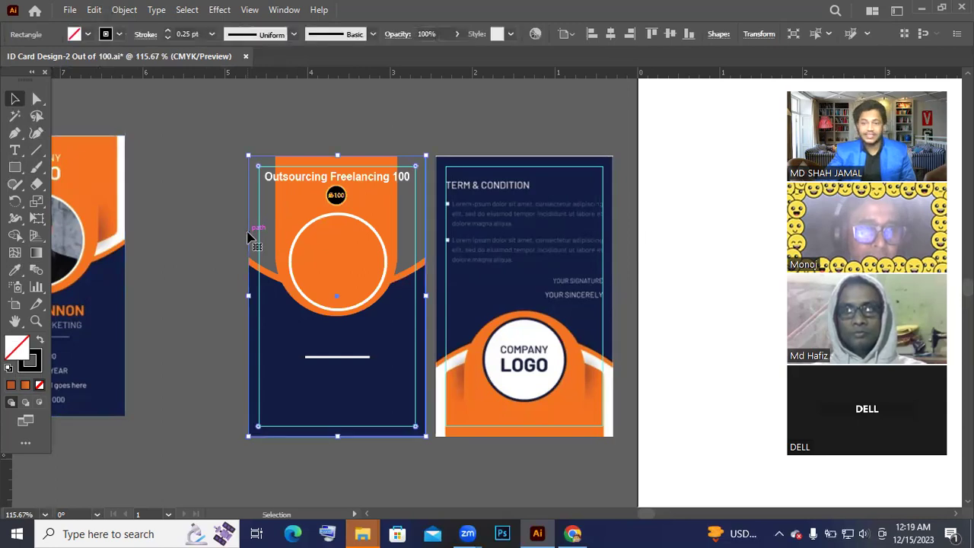
- Fill the front card's full-size background rectangle with white, send it to the back, and deselect it
click(88, 35)
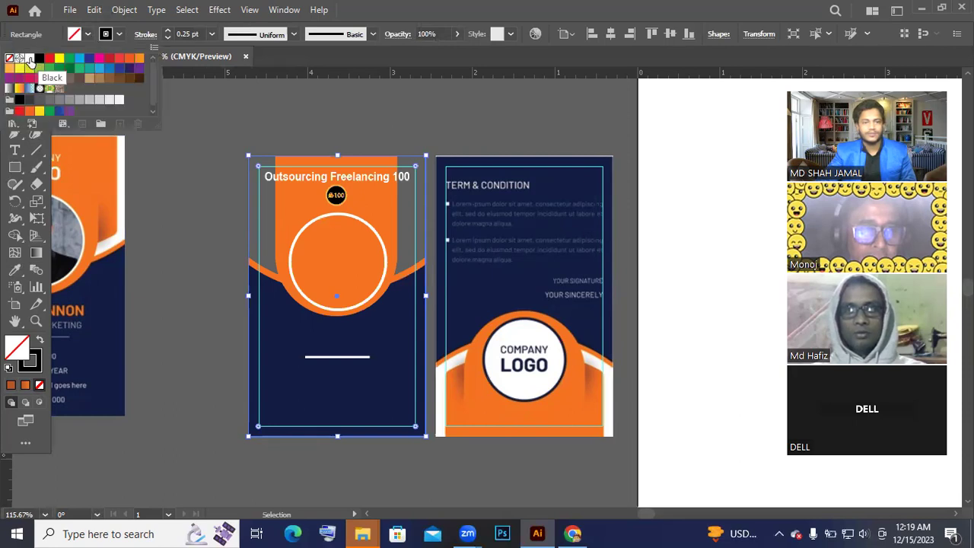
click(29, 58)
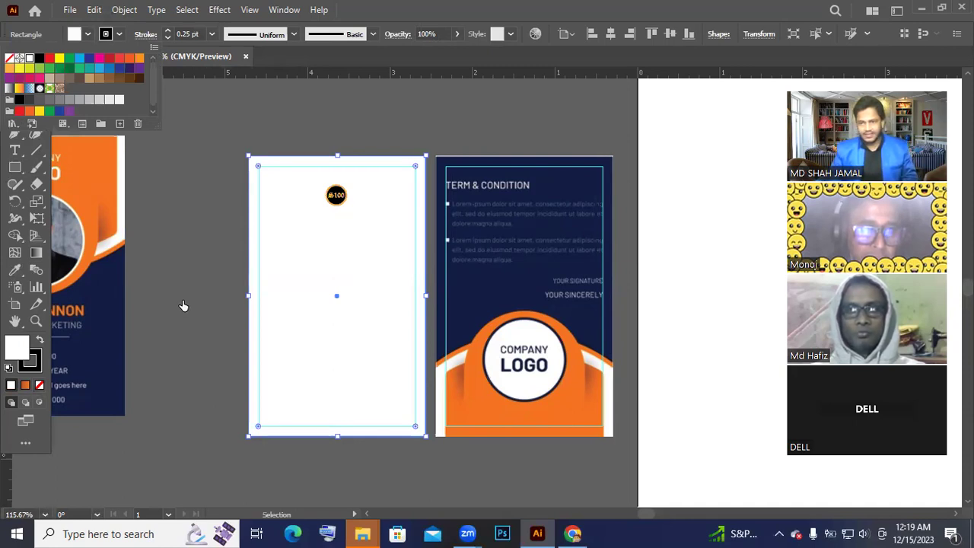
click(308, 272)
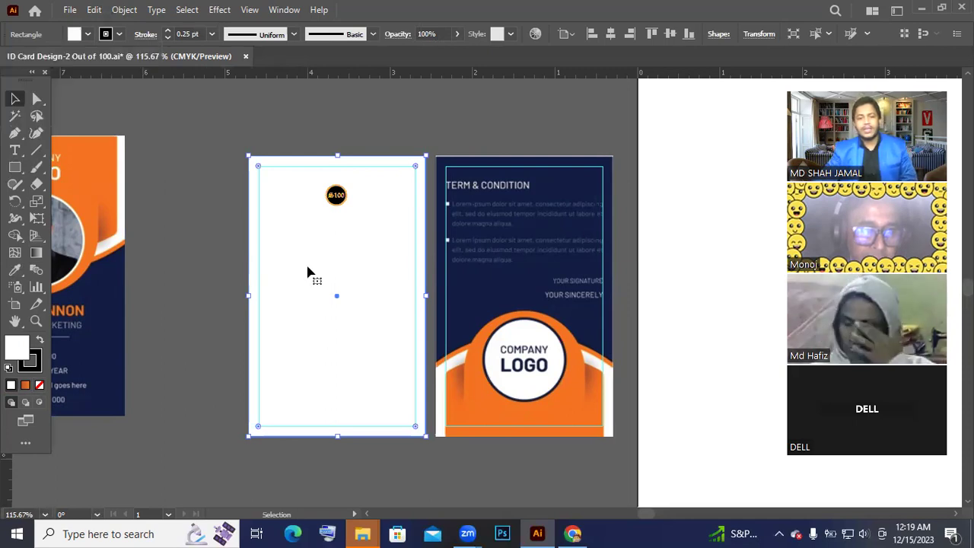
right_click(316, 249)
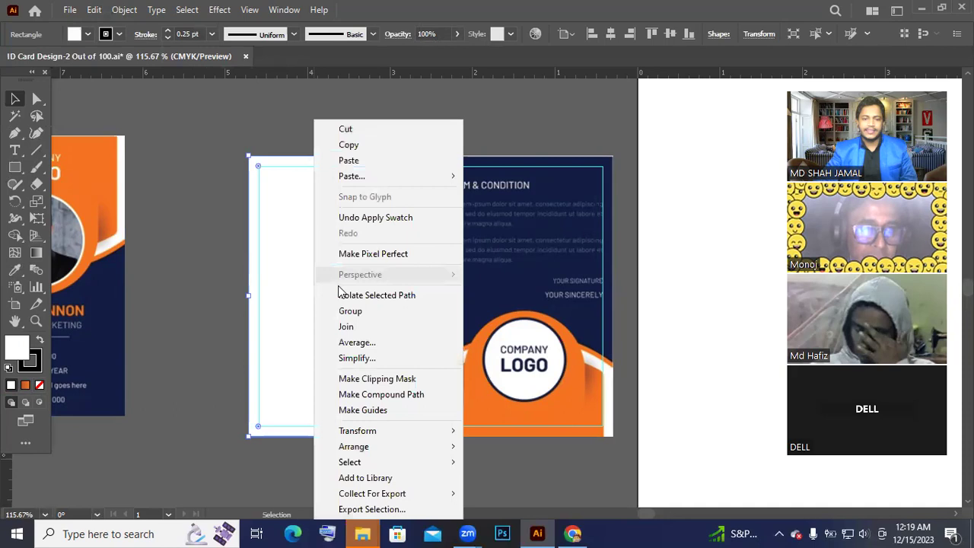
mouse_move(371, 446)
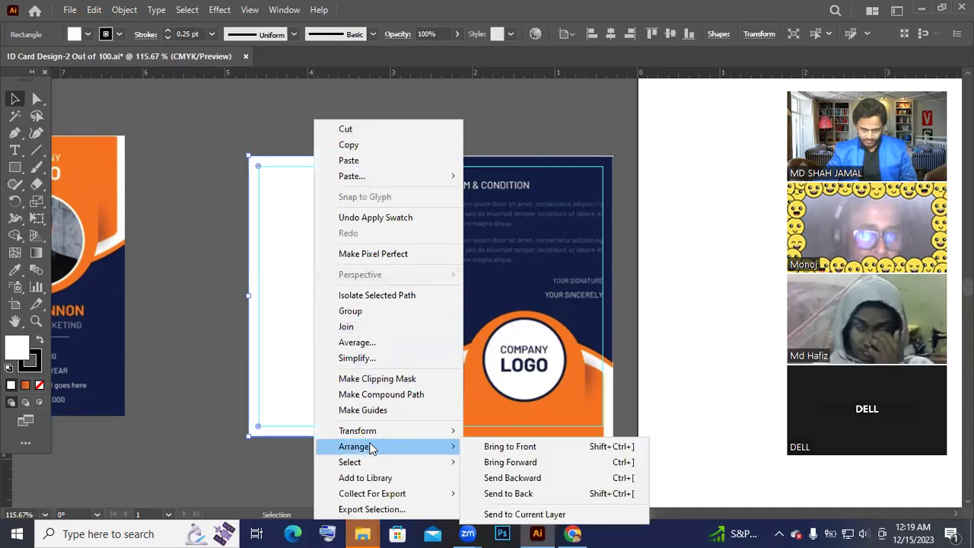
click(537, 494)
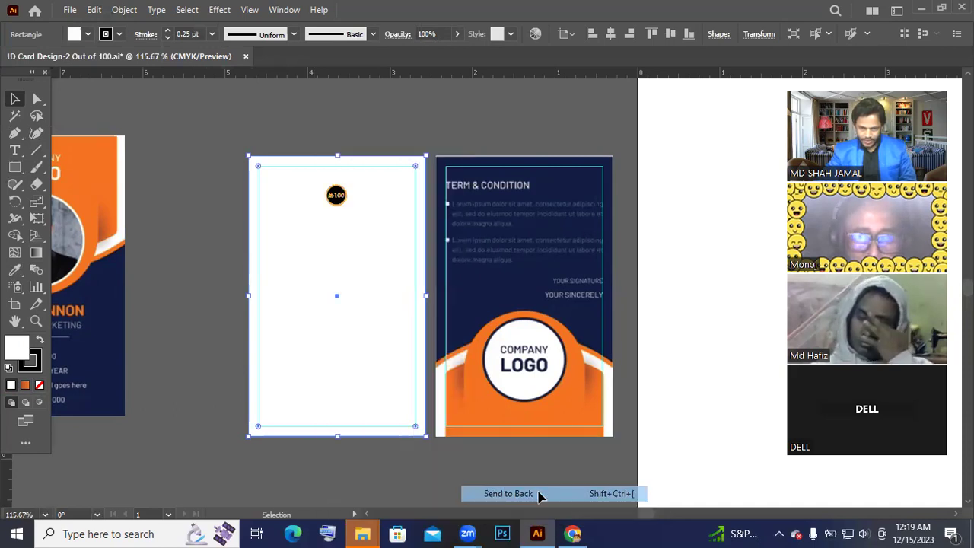
click(175, 254)
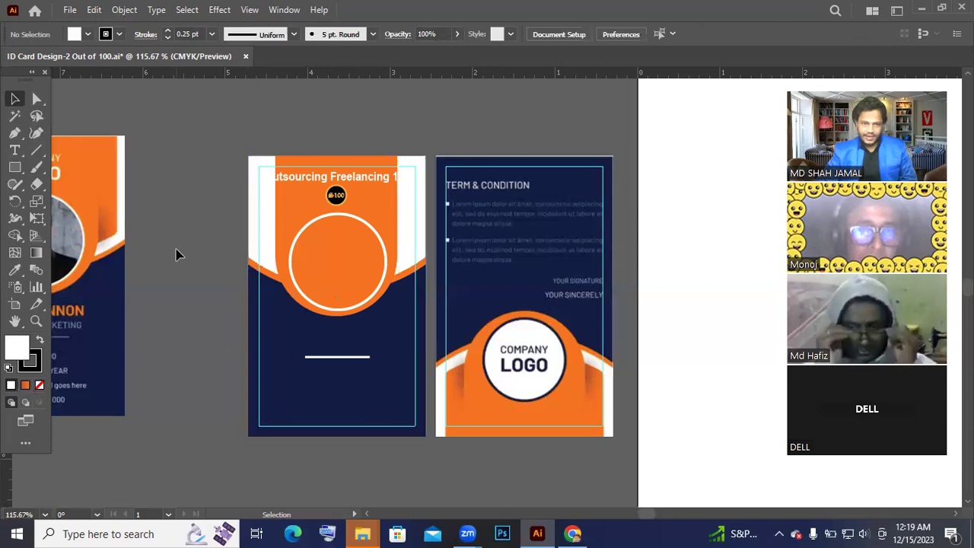
- Narrow the company name and logo group from both sides so it fits within the front card's orange header
click(327, 183)
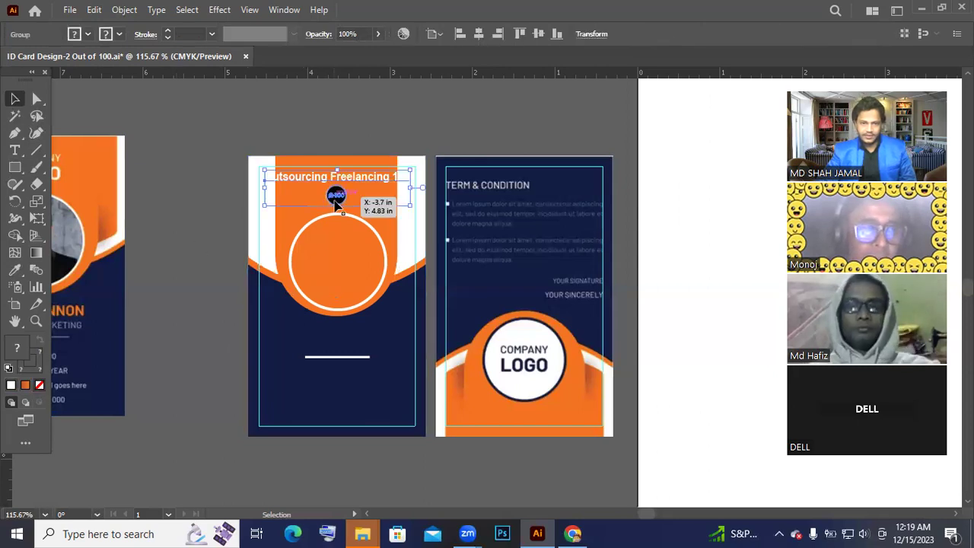
drag(411, 186, 270, 196)
click(277, 202)
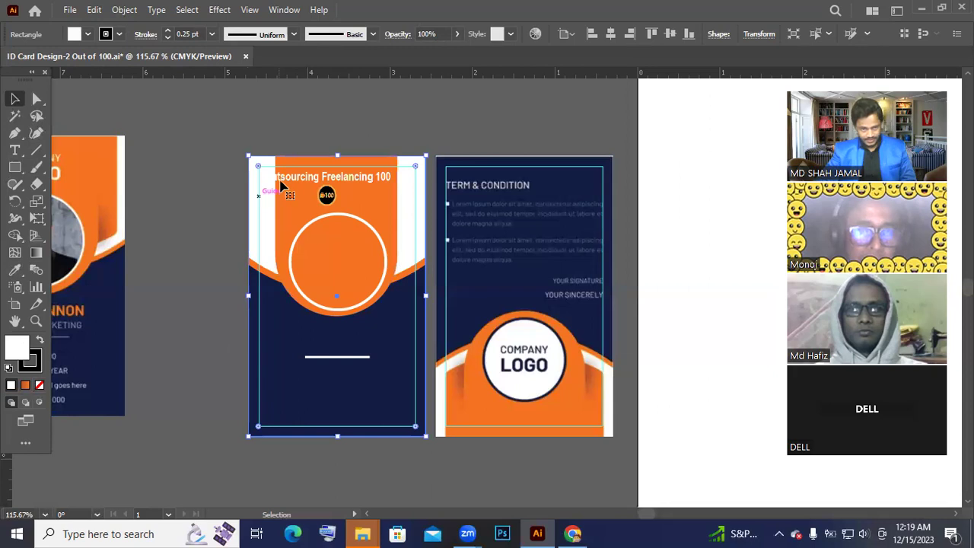
click(279, 187)
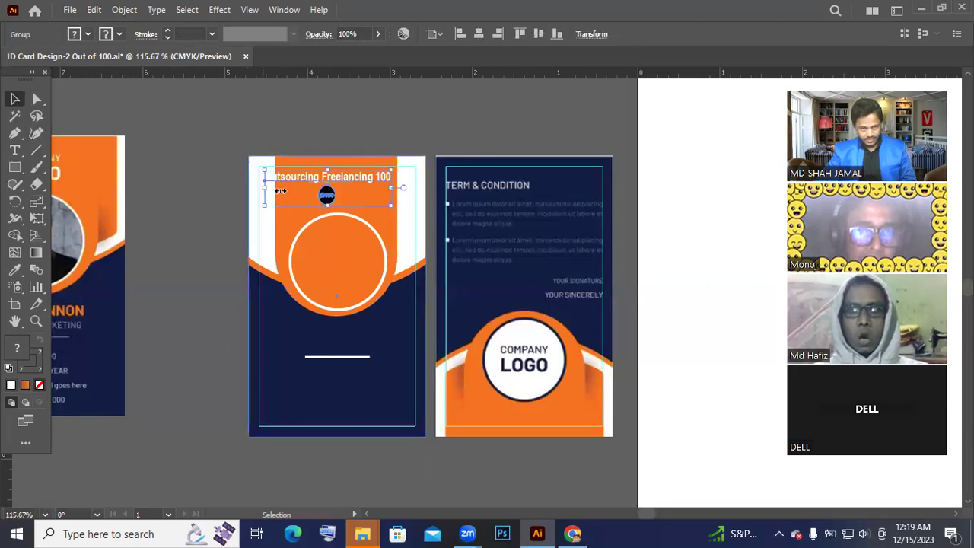
drag(281, 191, 280, 191)
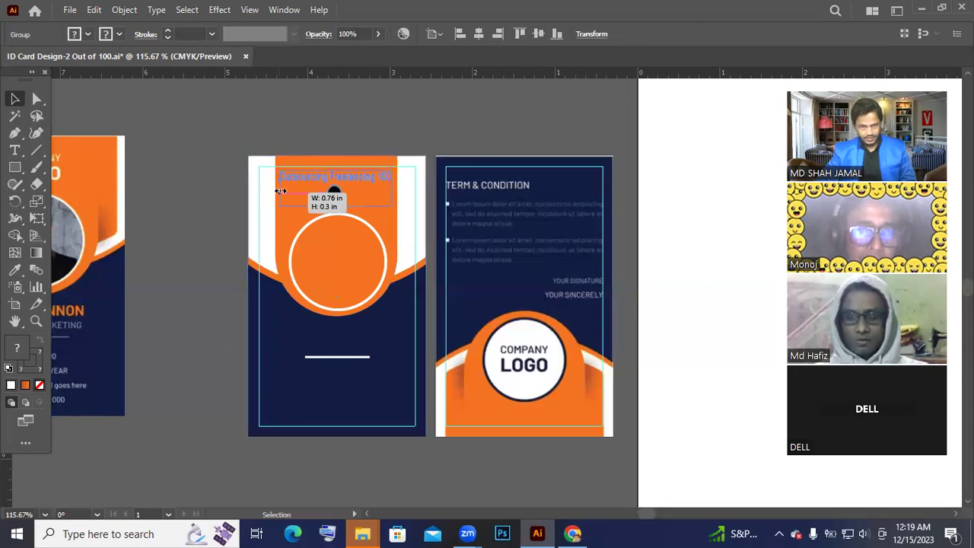
click(320, 134)
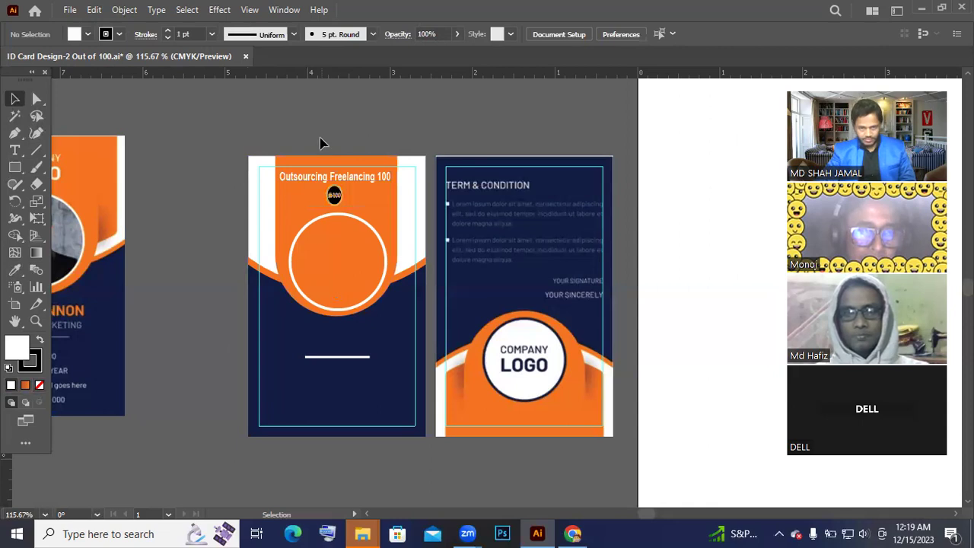
- Show all hidden objects so the gradient orange header shape is back on the front card
key(space)
drag(272, 269, 410, 243)
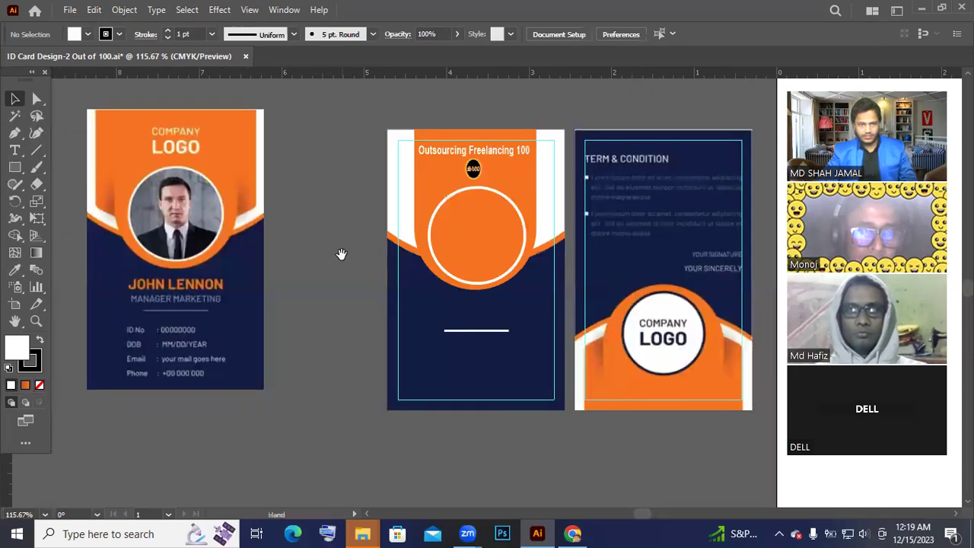
click(251, 189)
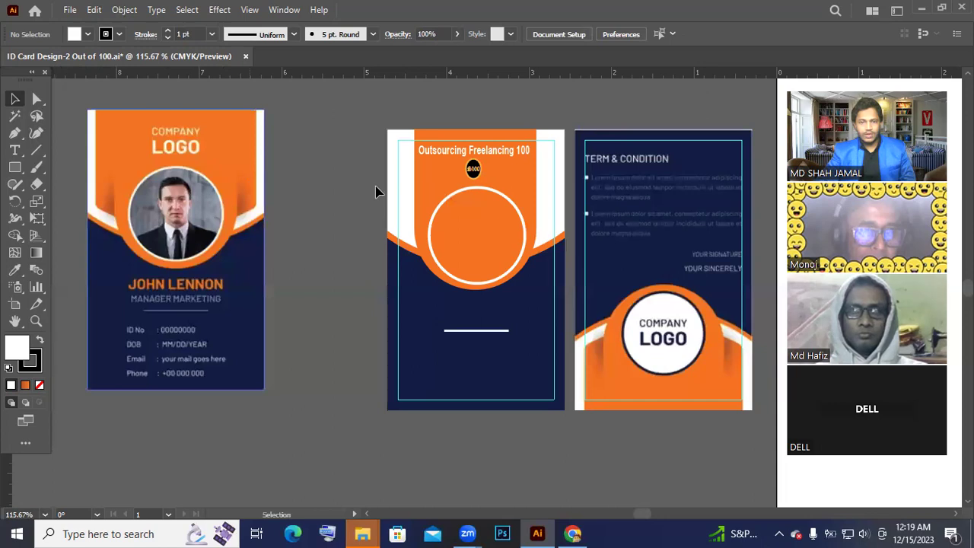
click(403, 192)
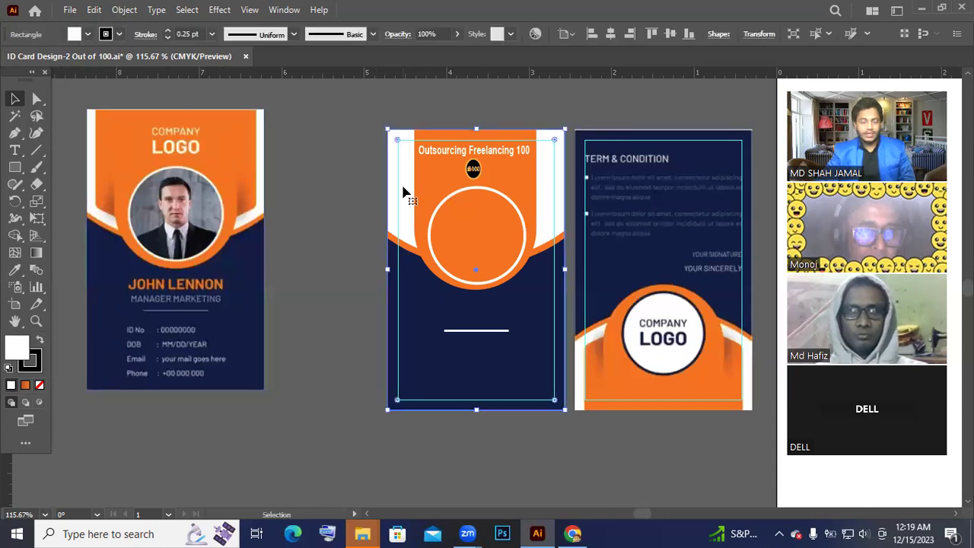
key(a)
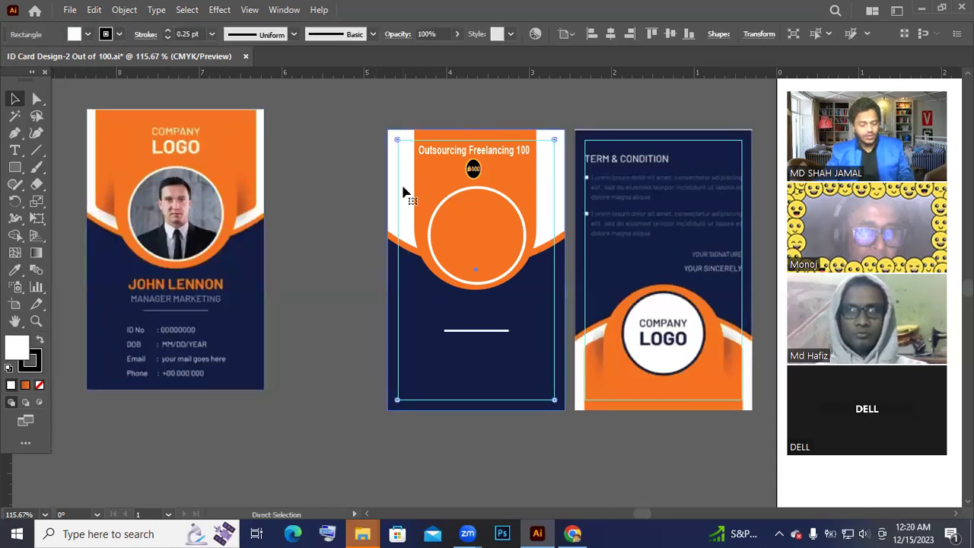
alt+click(405, 201)
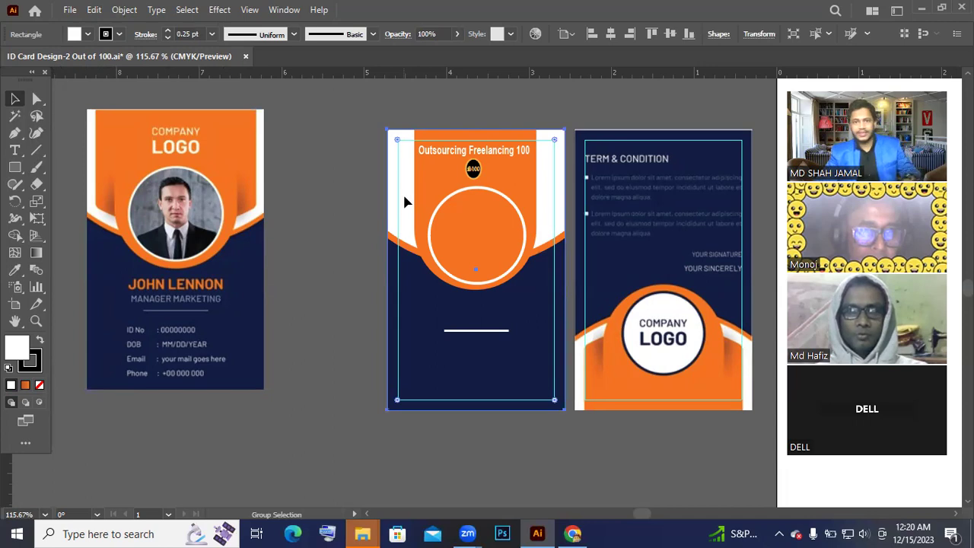
key(ctrl+f)
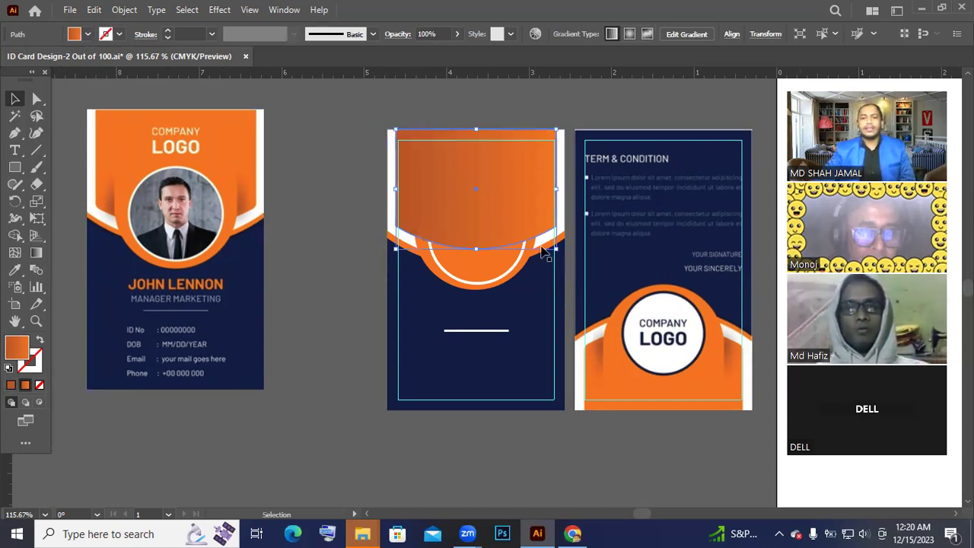
- Send the gradient orange shape backward two levels, behind the white ring and the company name group, and deselect it
right_click(490, 200)
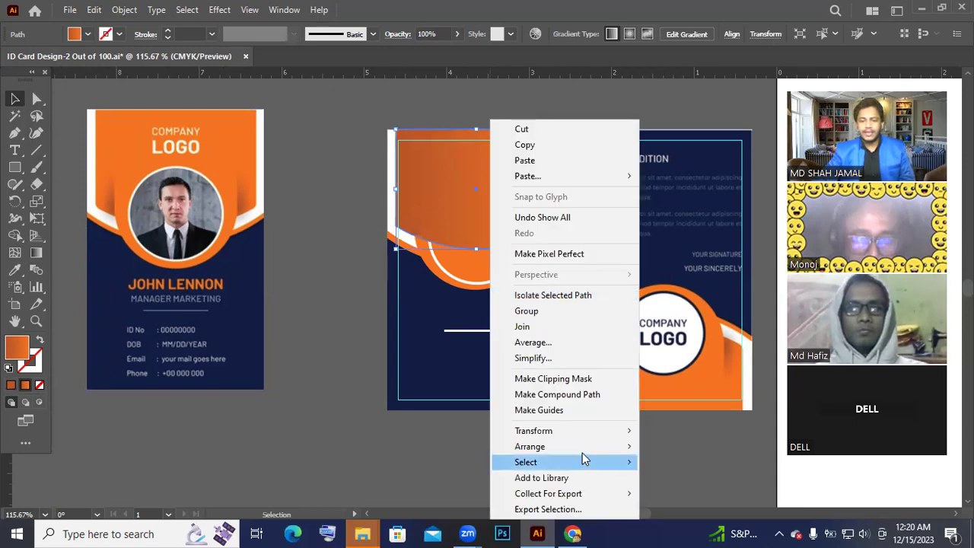
mouse_move(582, 452)
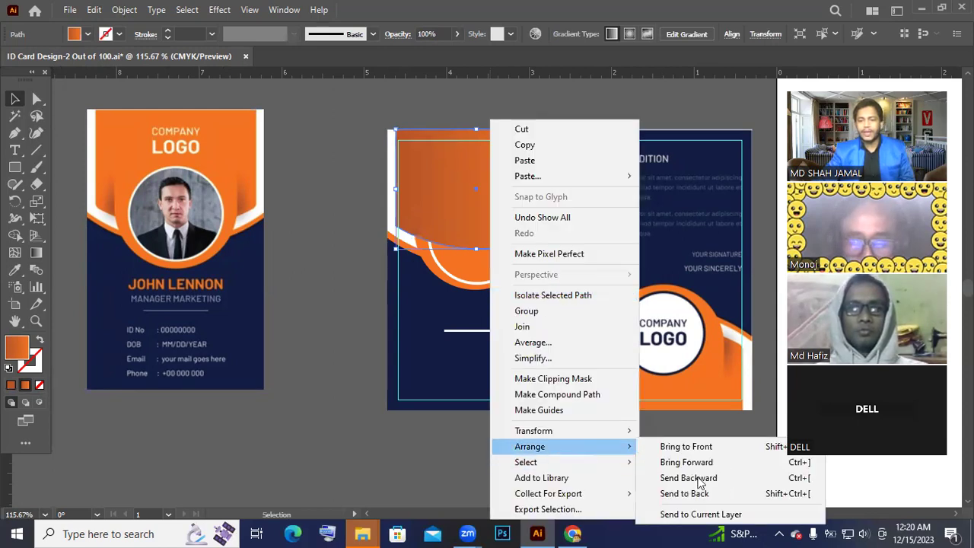
key(Escape)
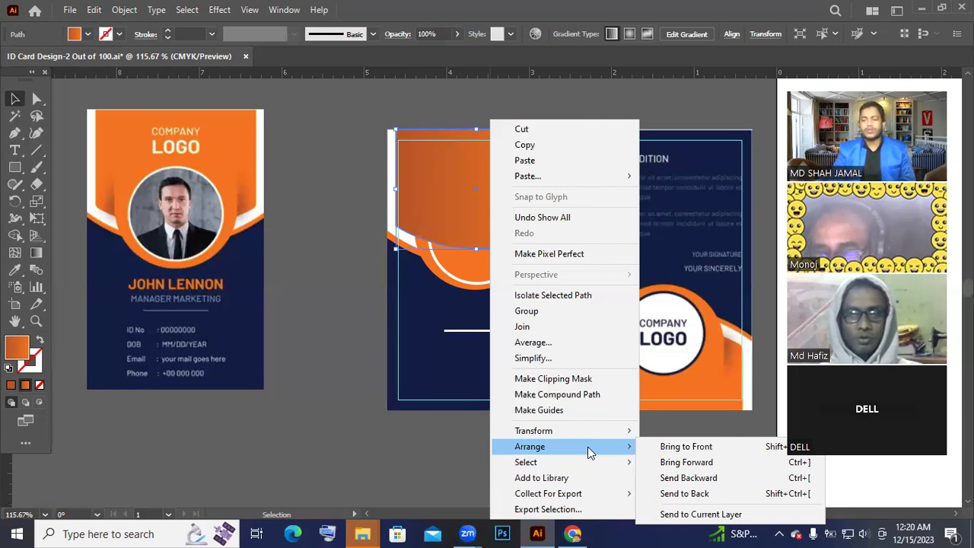
click(706, 481)
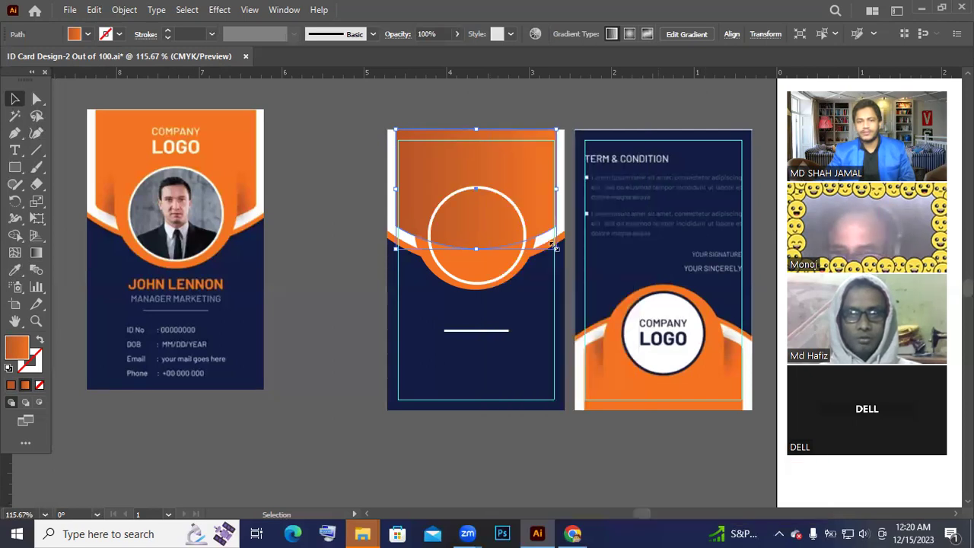
right_click(508, 183)
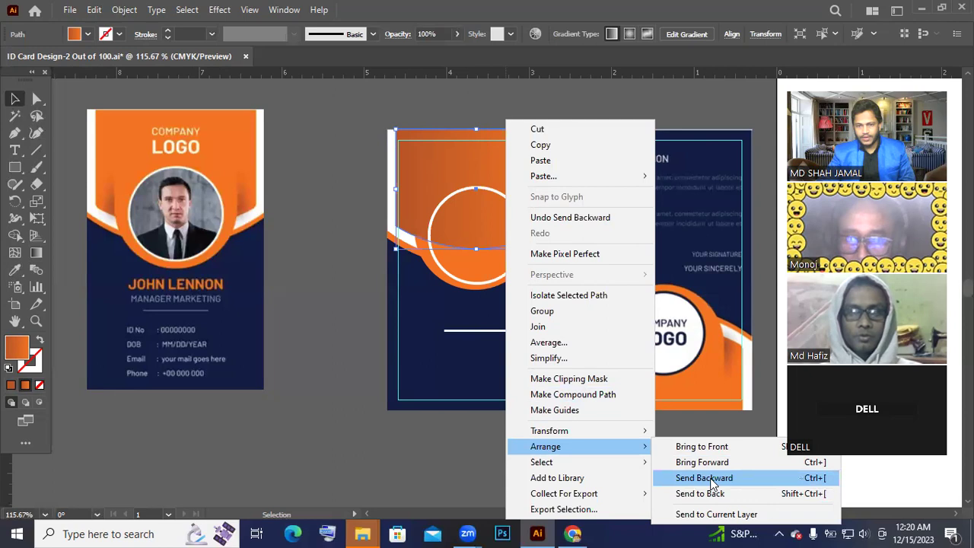
click(711, 479)
click(341, 315)
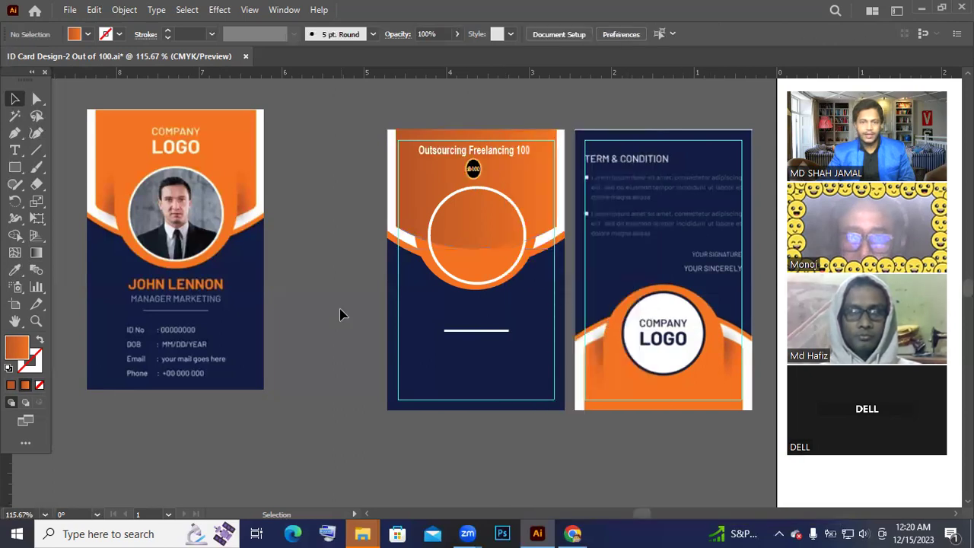
- Try bringing the front card's round-bottomed orange shape to the front, undoing the reorder each time
click(493, 276)
right_click(497, 277)
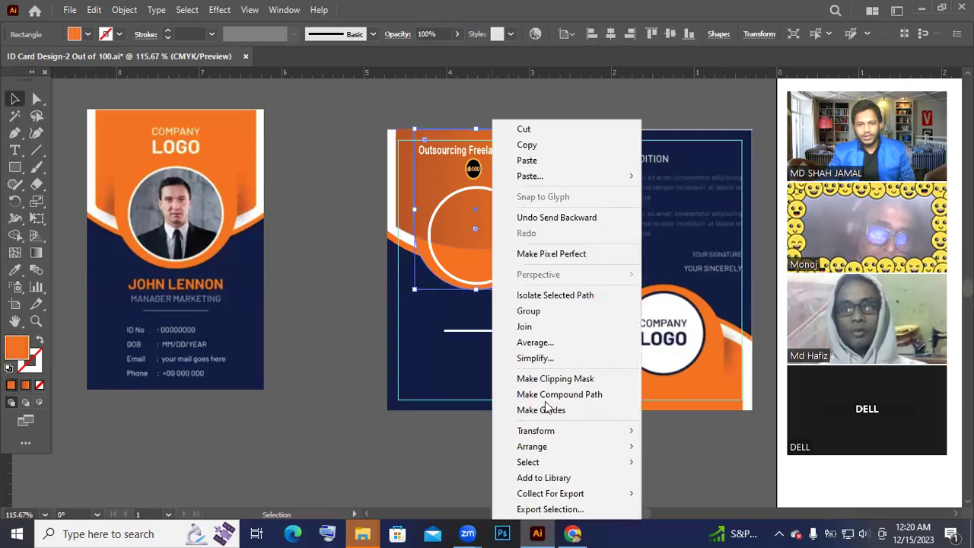
mouse_move(559, 447)
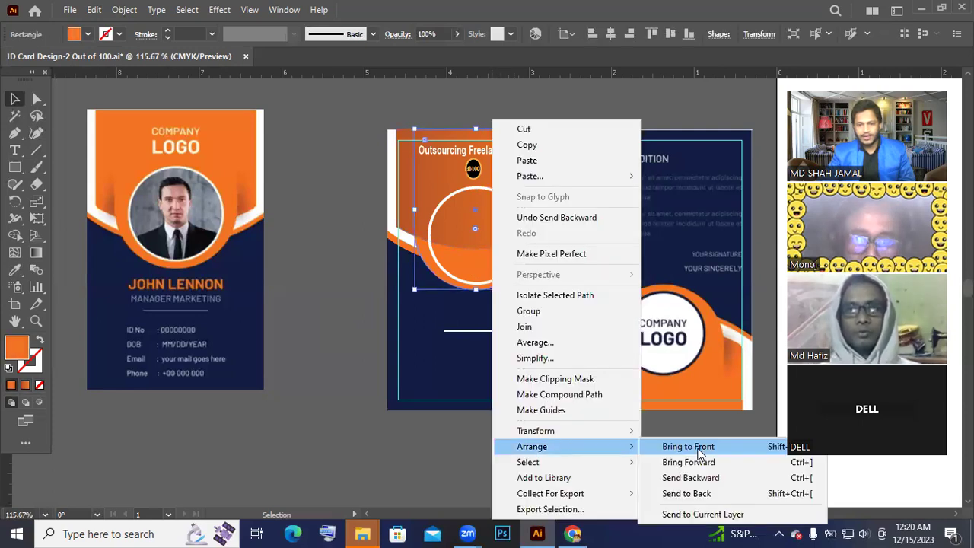
click(699, 450)
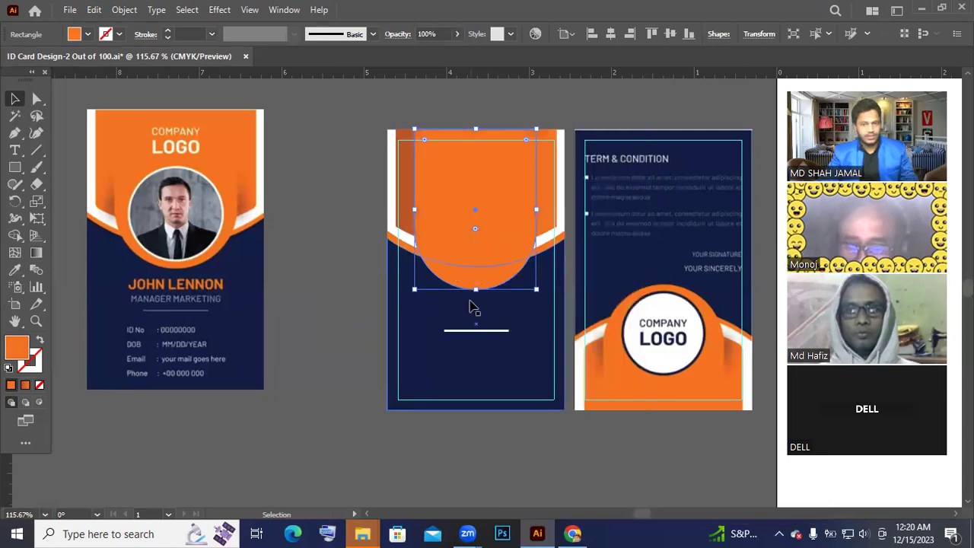
key(ctrl+z)
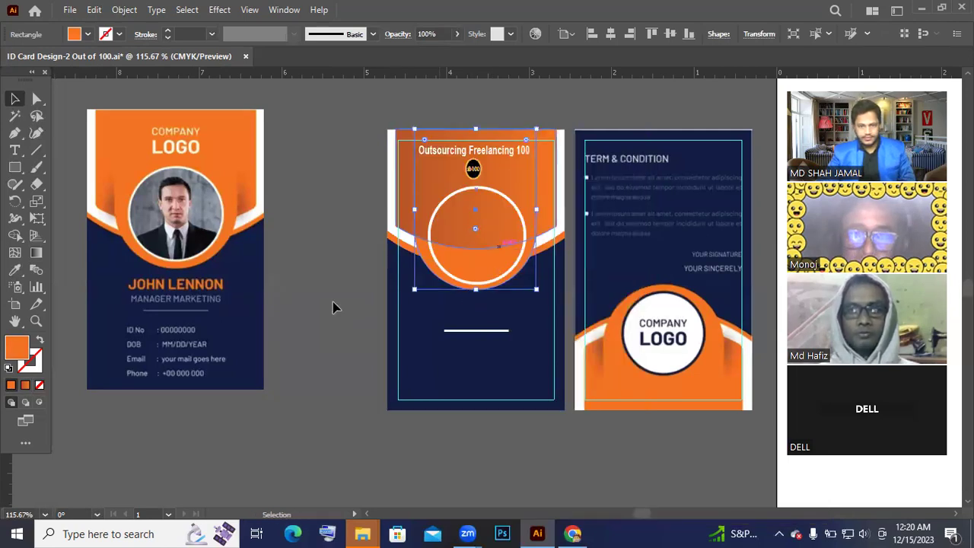
click(323, 285)
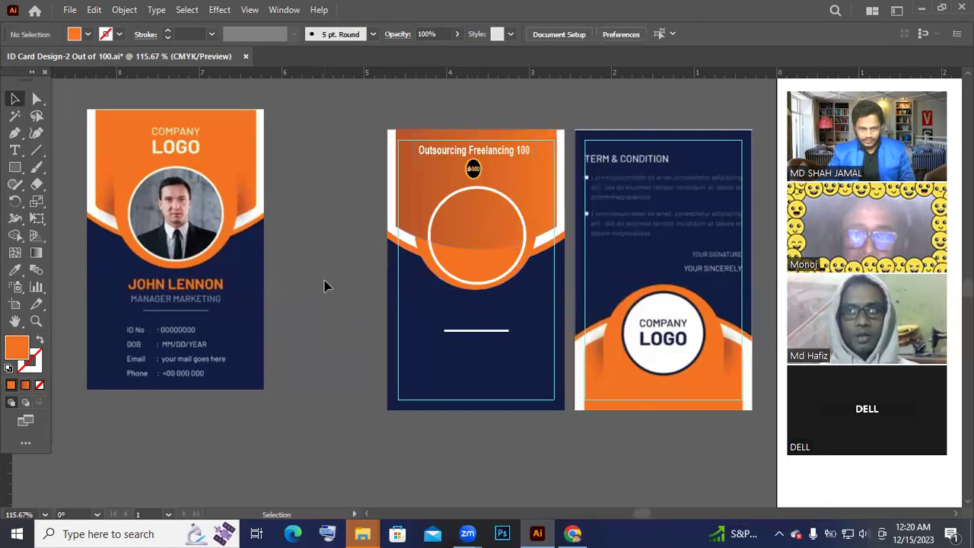
click(447, 283)
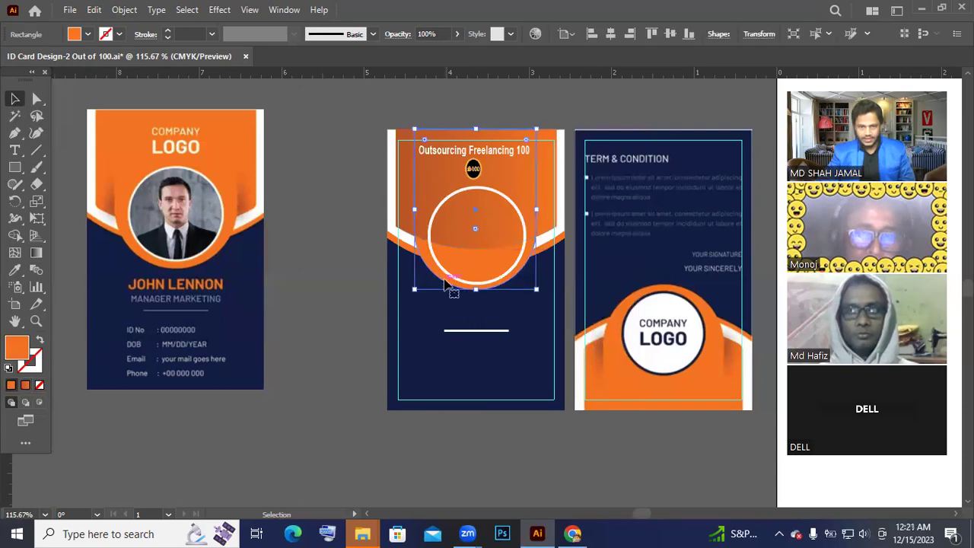
key(ctrl)
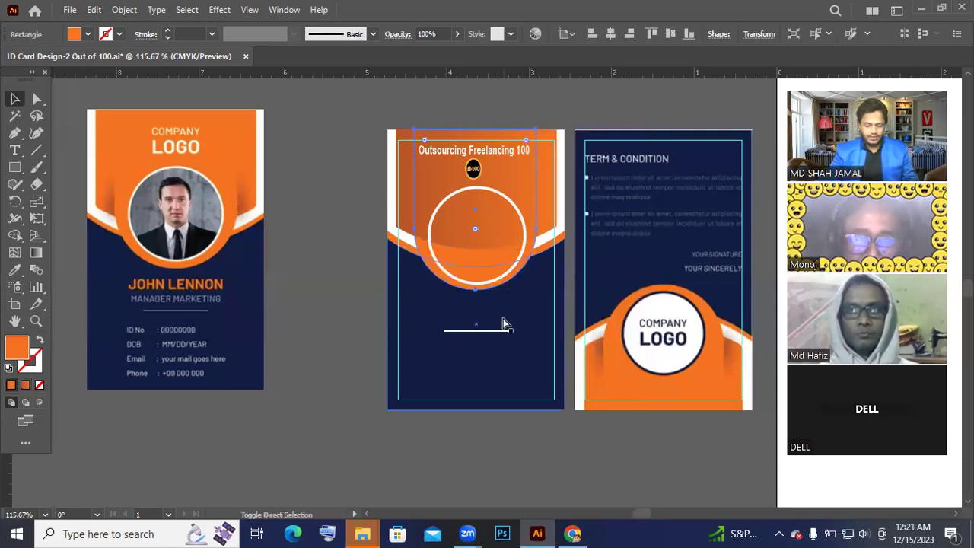
key(ctrl+shift+bracketright)
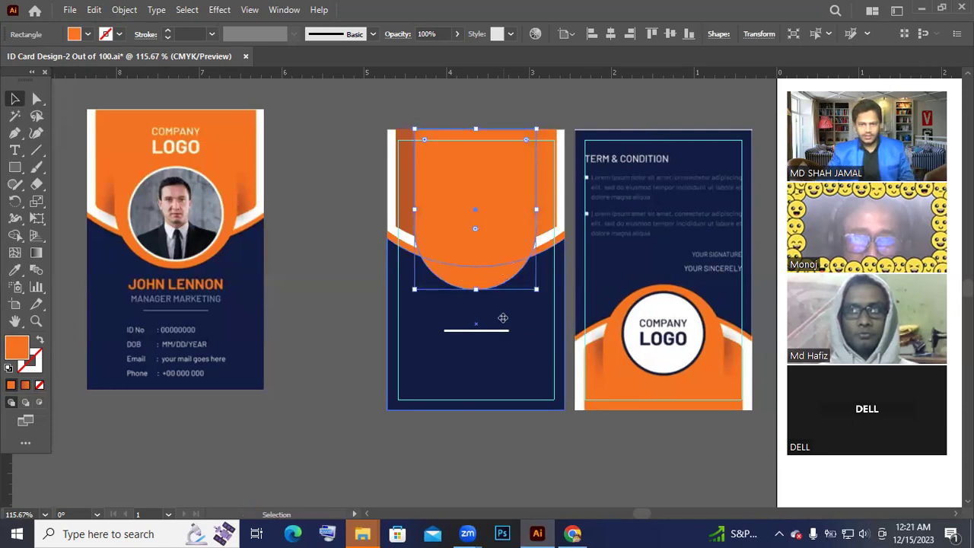
key(ctrl+z)
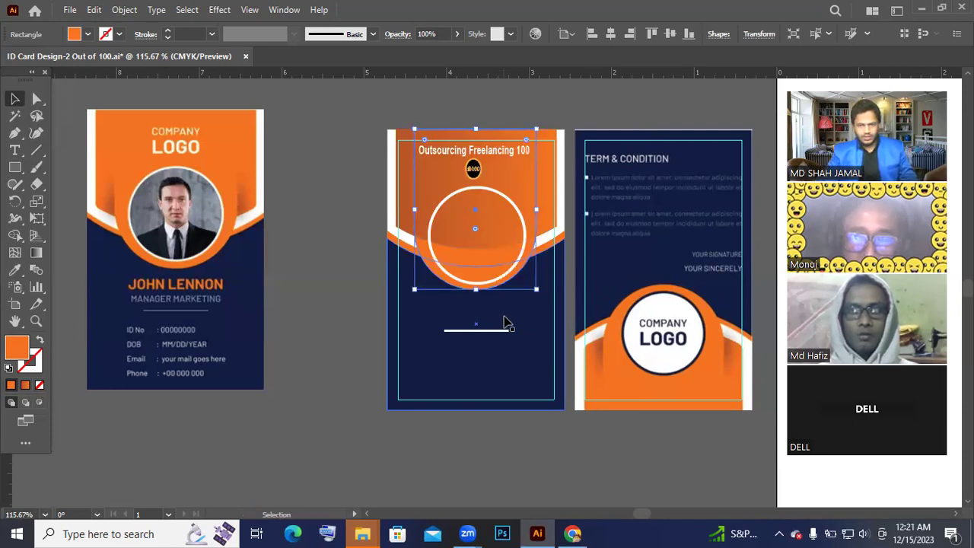
click(332, 267)
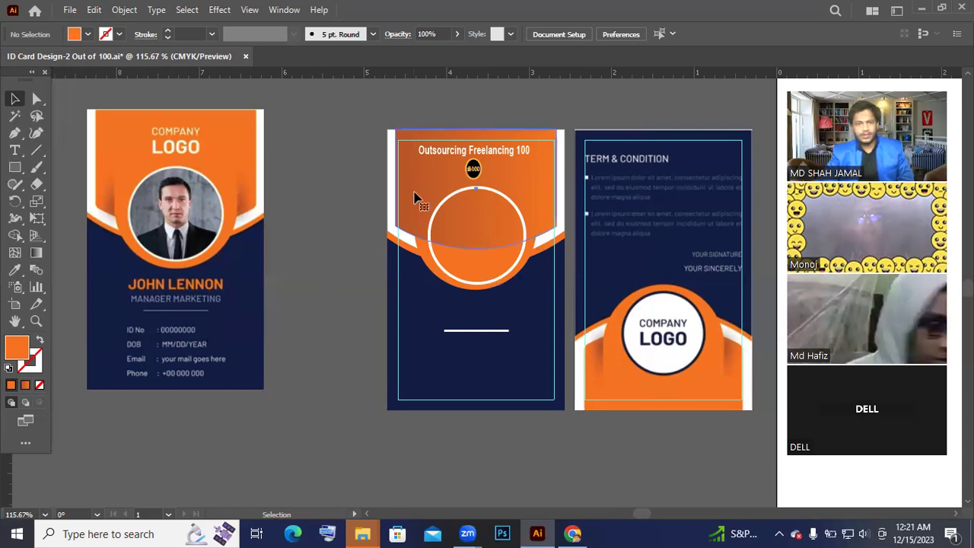
- Examine how the gradient header shape overlaps the round-bottomed orange shape, compared with the reference card
click(410, 221)
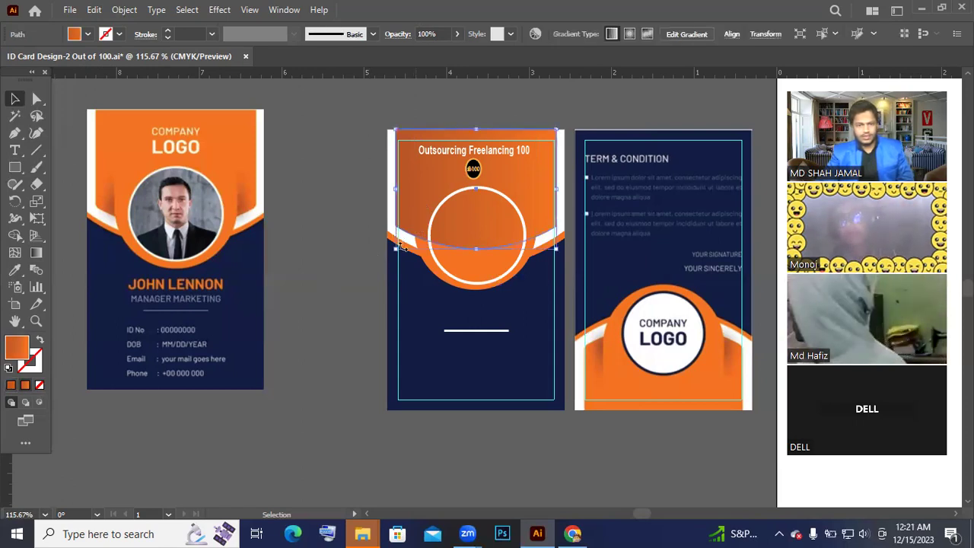
click(456, 251)
scroll(481, 320, up, 3)
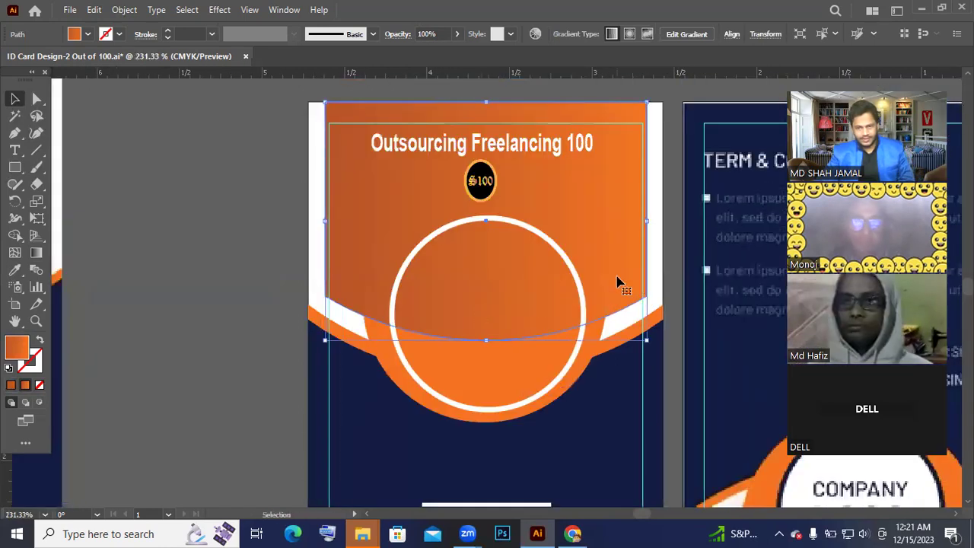
click(549, 388)
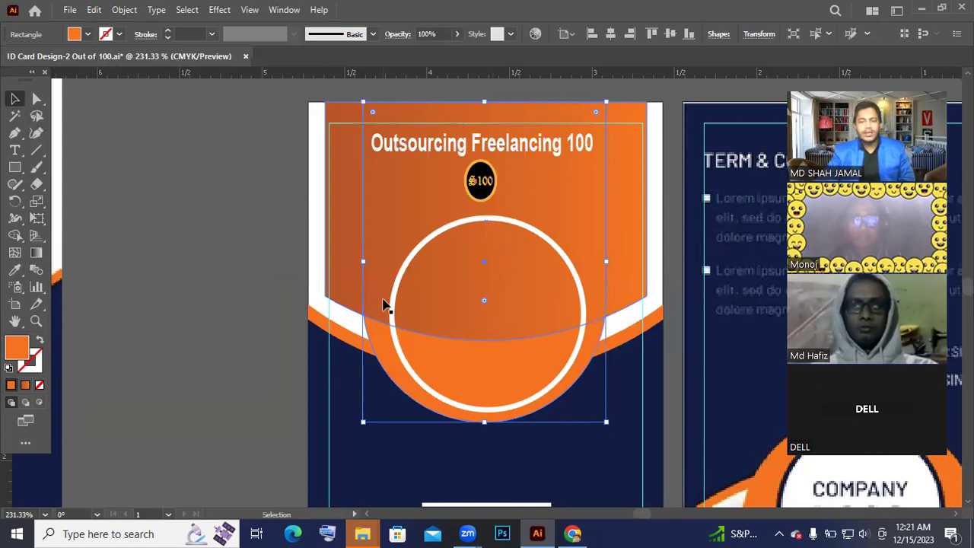
click(253, 302)
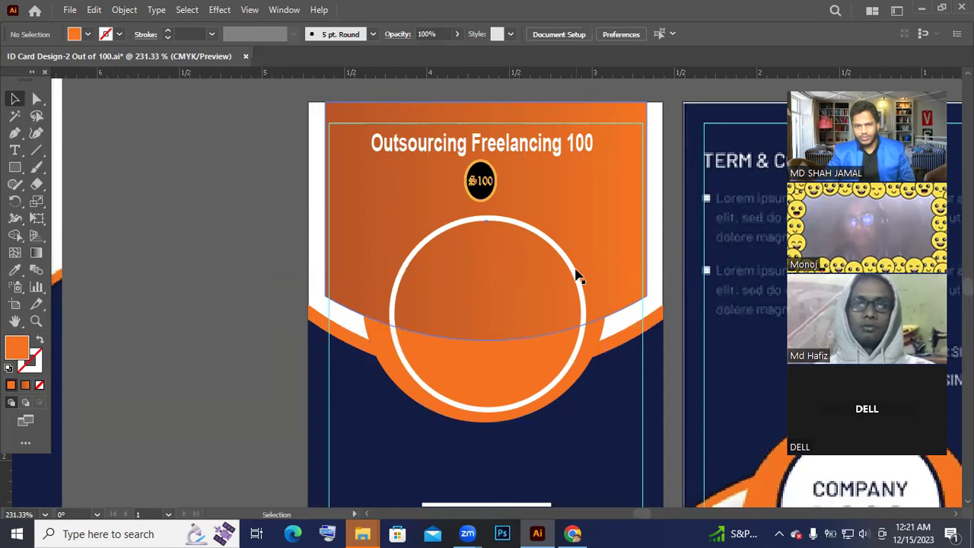
key(ctrl+space)
drag(576, 312, 484, 313)
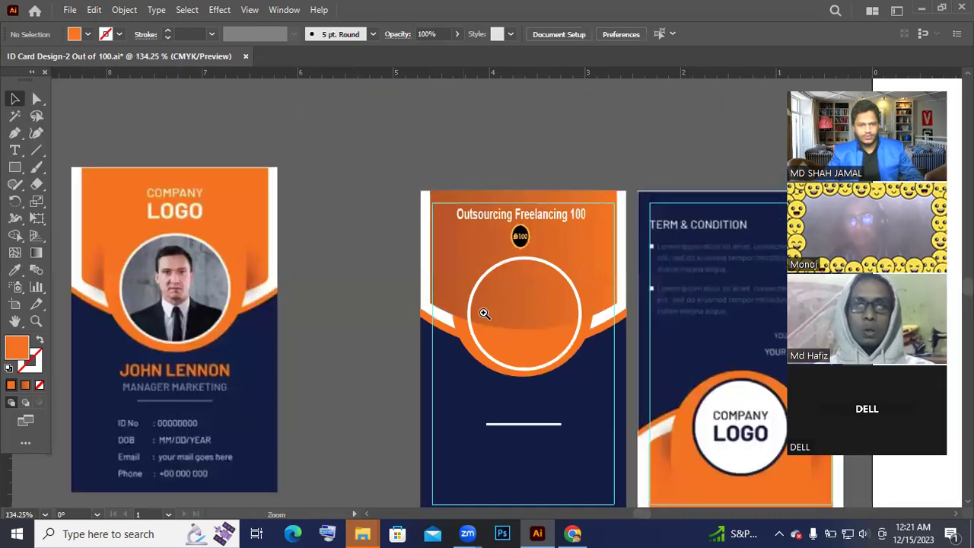
scroll(479, 295, down, 2)
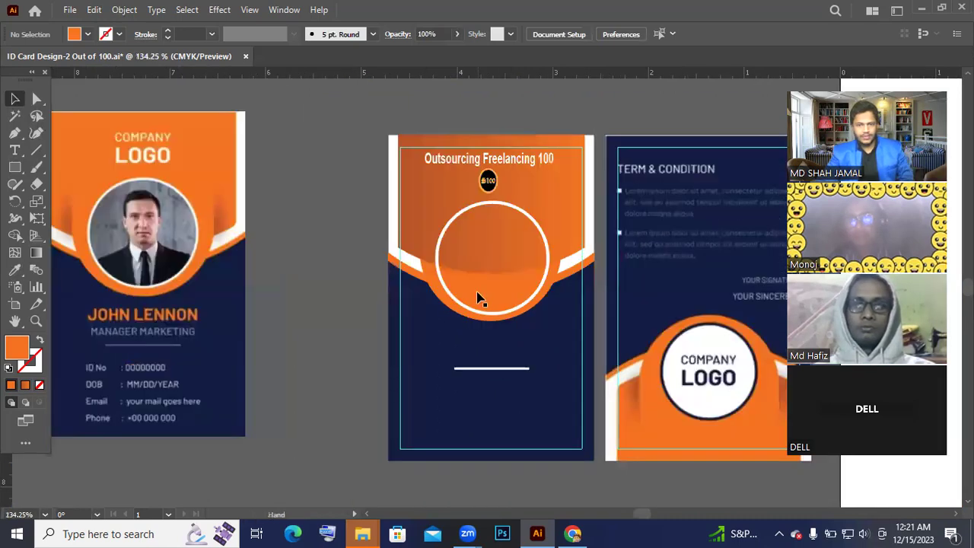
click(430, 290)
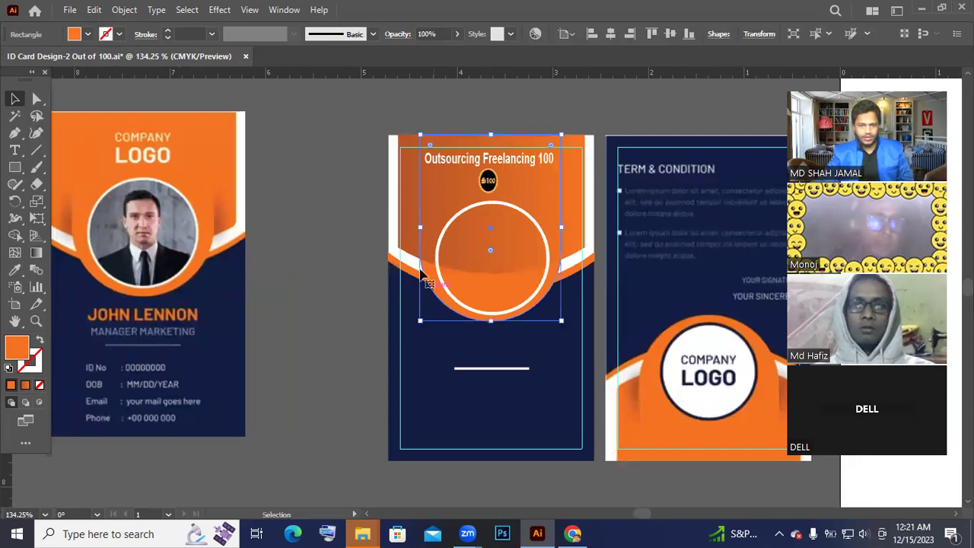
drag(412, 228, 409, 219)
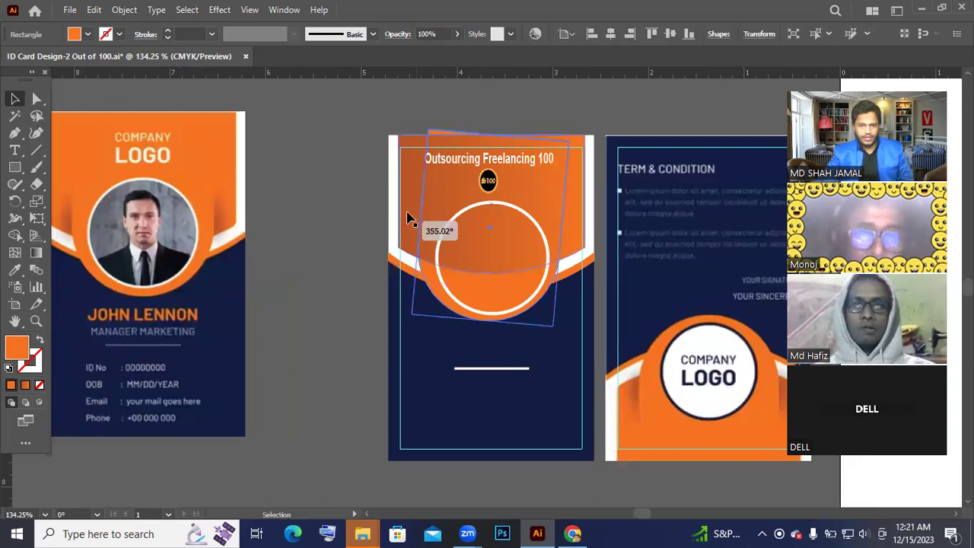
click(335, 209)
key(ctrl+z)
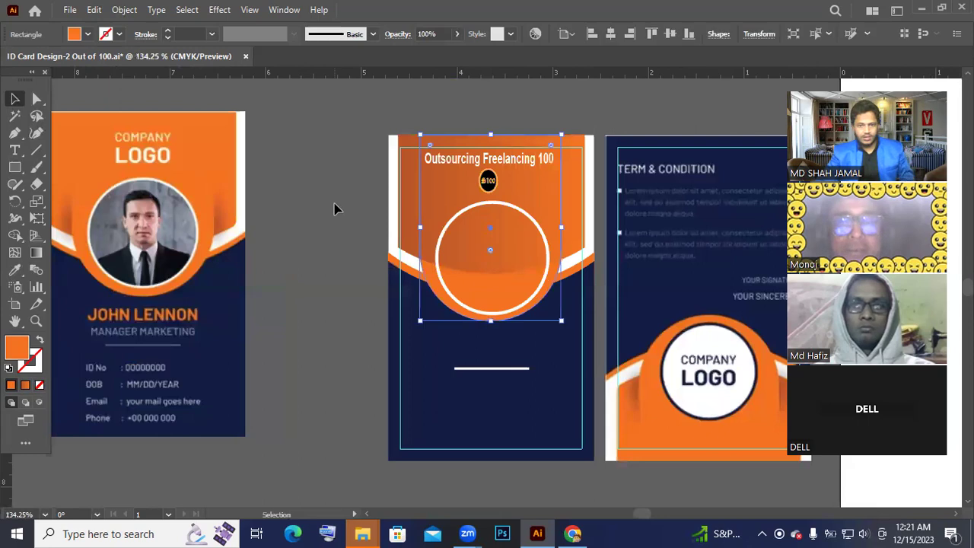
click(335, 209)
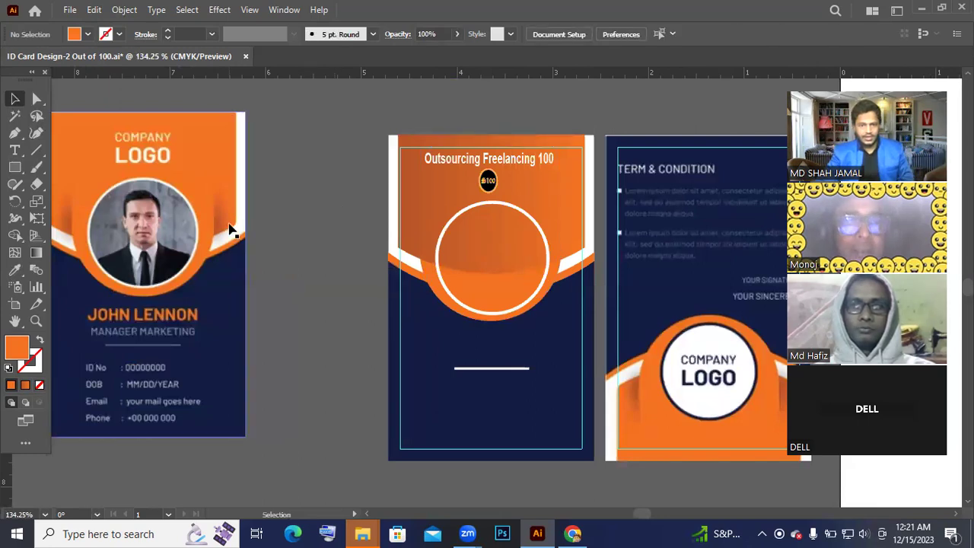
click(227, 225)
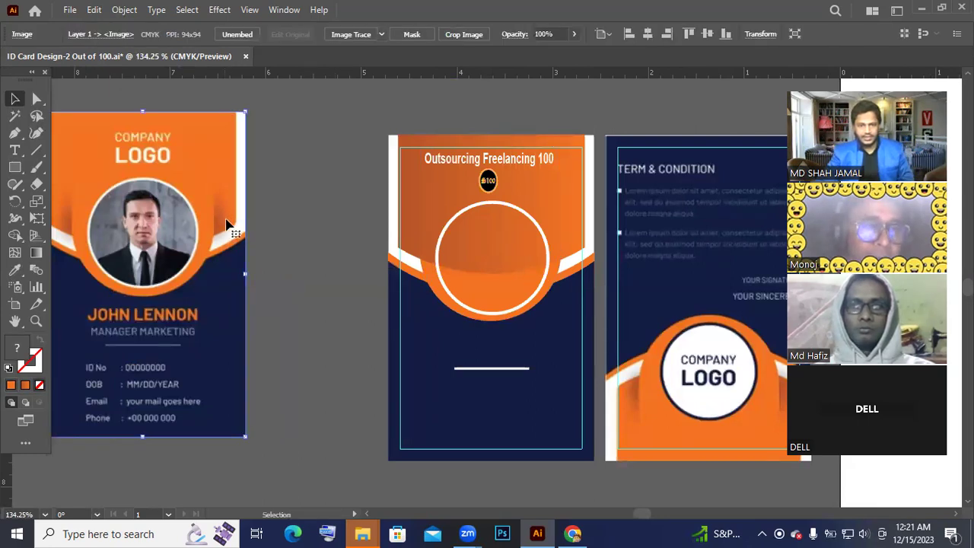
- Bring the front card's round-bottomed orange shape and white ring to the front of the stack, and deselect them
click(431, 291)
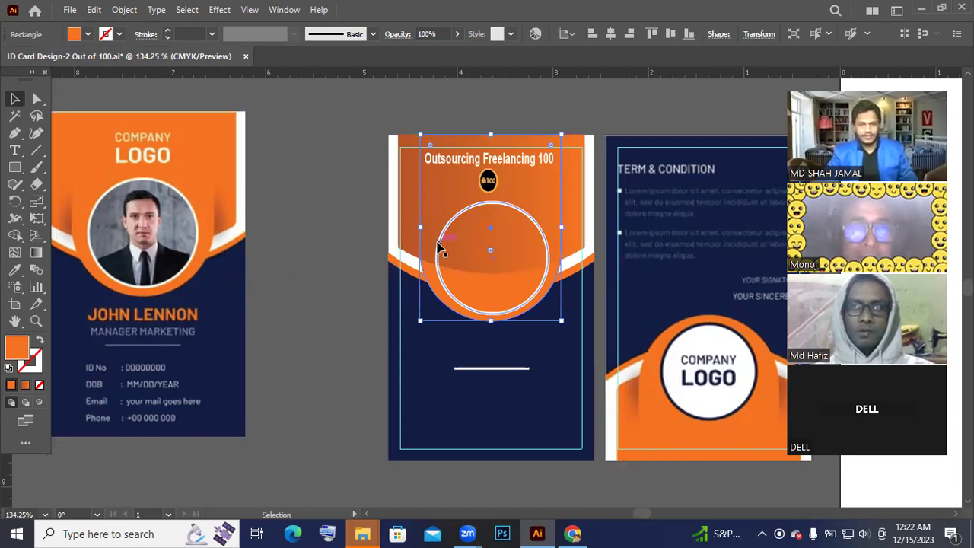
shift+click(437, 245)
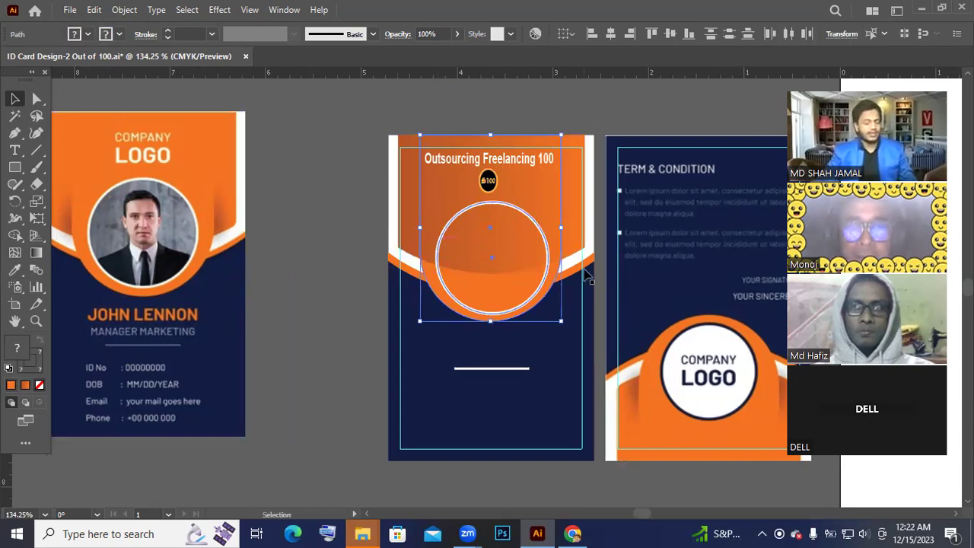
key(ctrl+shift+bracketright)
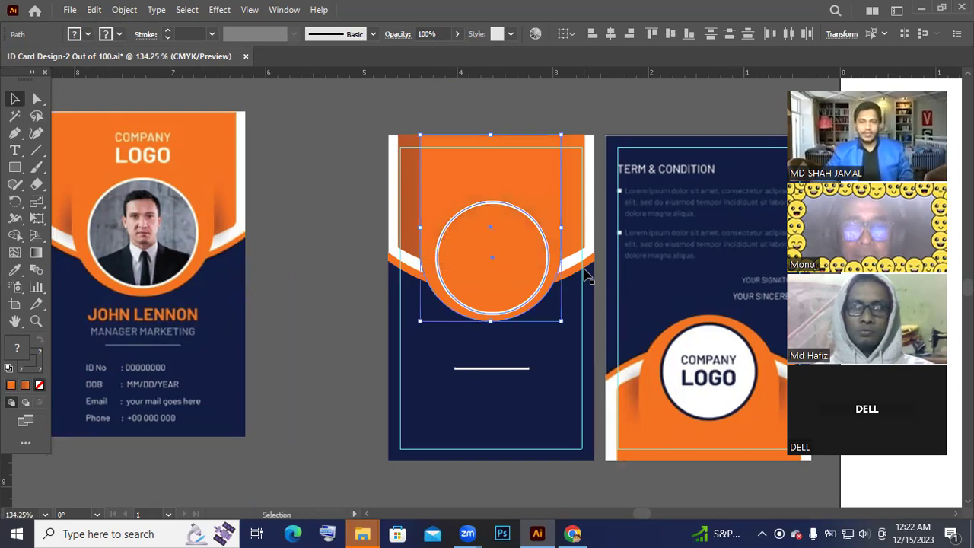
click(301, 261)
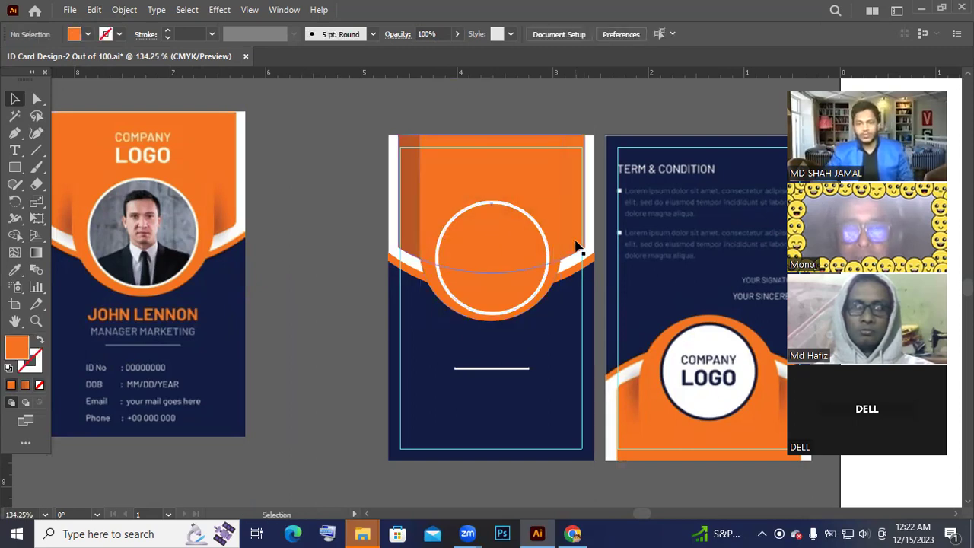
- Try redrawing the header shape's linear gradient as a short, nearly horizontal span near the white ring
click(581, 254)
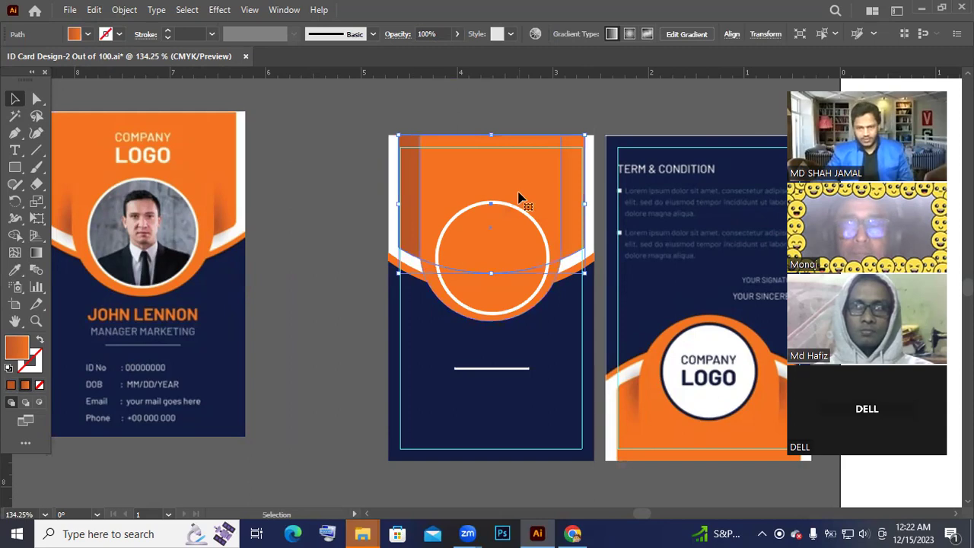
click(571, 220)
click(571, 220)
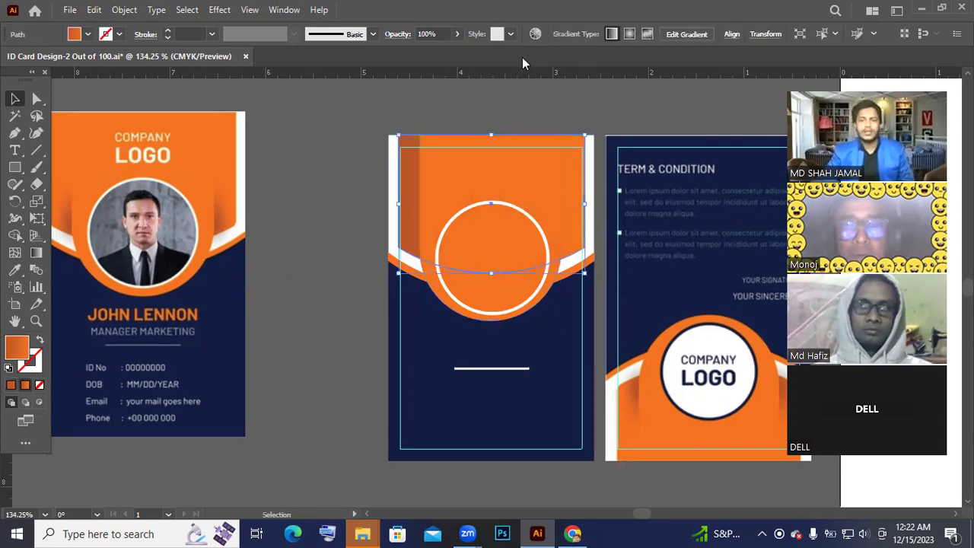
click(611, 35)
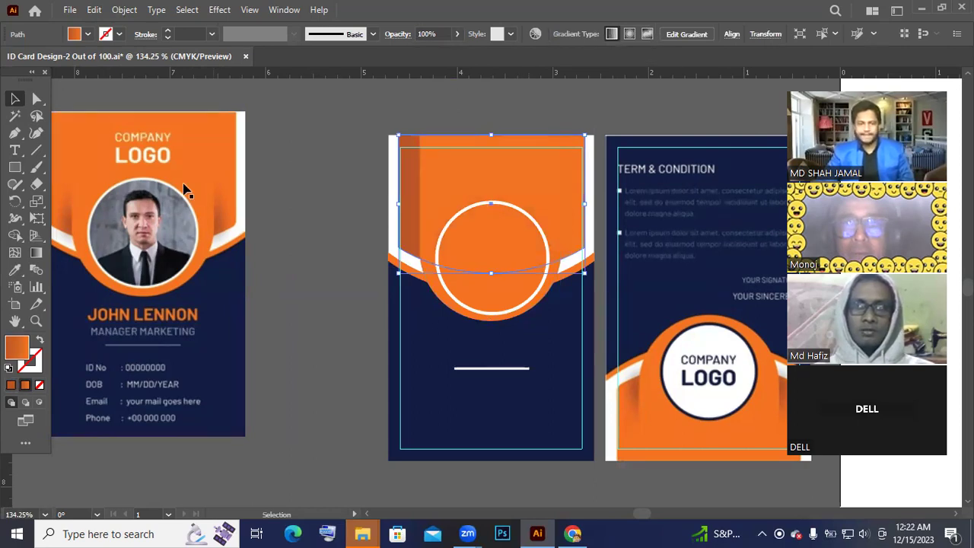
click(36, 253)
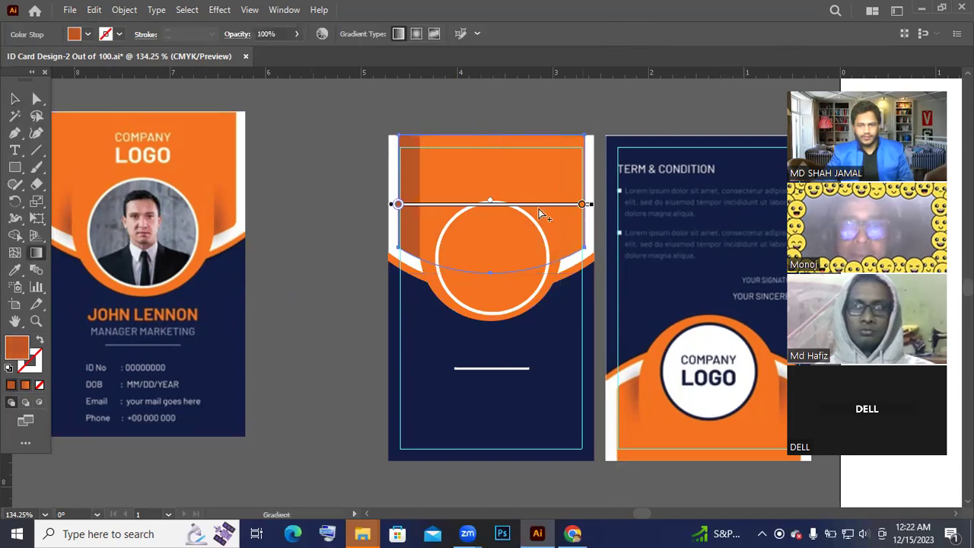
drag(432, 219, 484, 223)
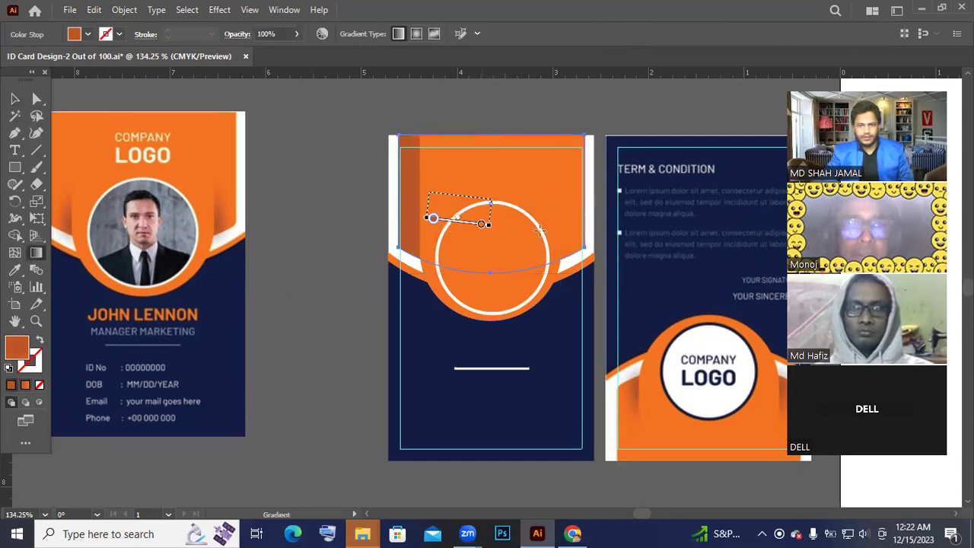
key(v)
click(538, 227)
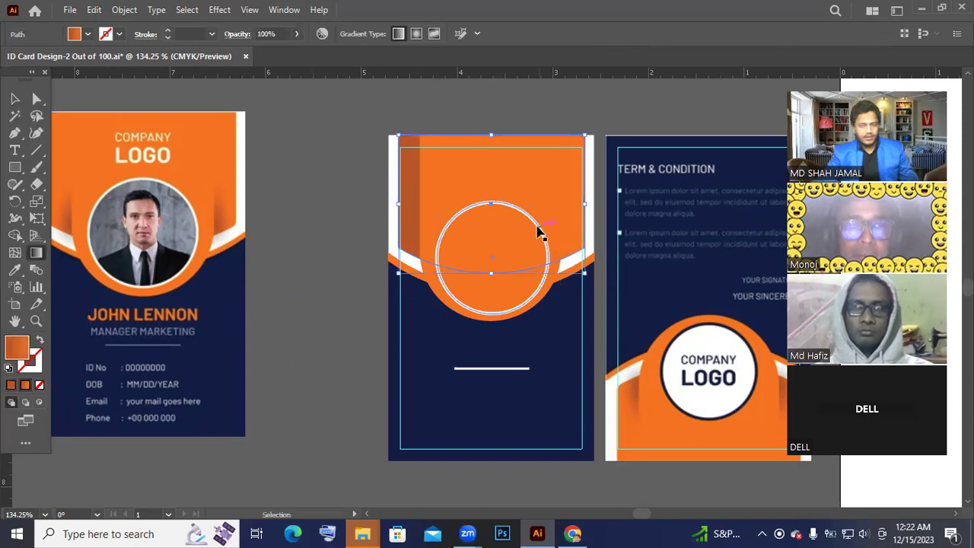
key(g)
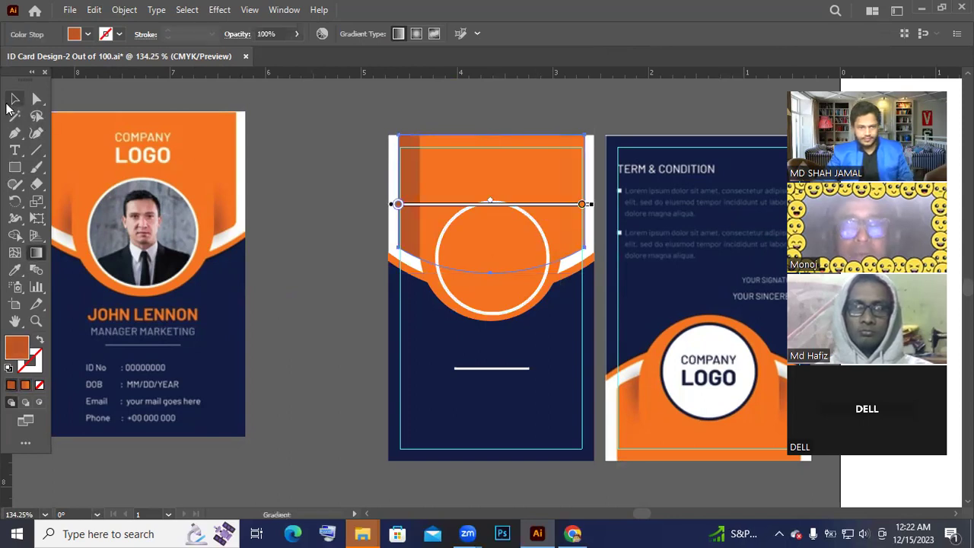
key(v)
click(310, 174)
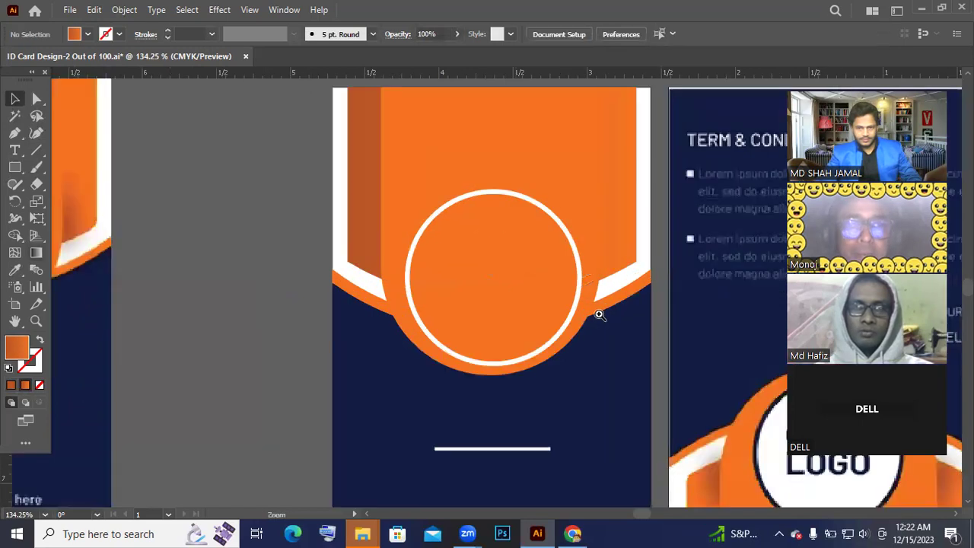
- Start a Drop Shadow effect on the gradient header shape behind the front card's round-bottomed orange shape
scroll(492, 218, up, 4)
scroll(533, 274, right, 1)
click(556, 289)
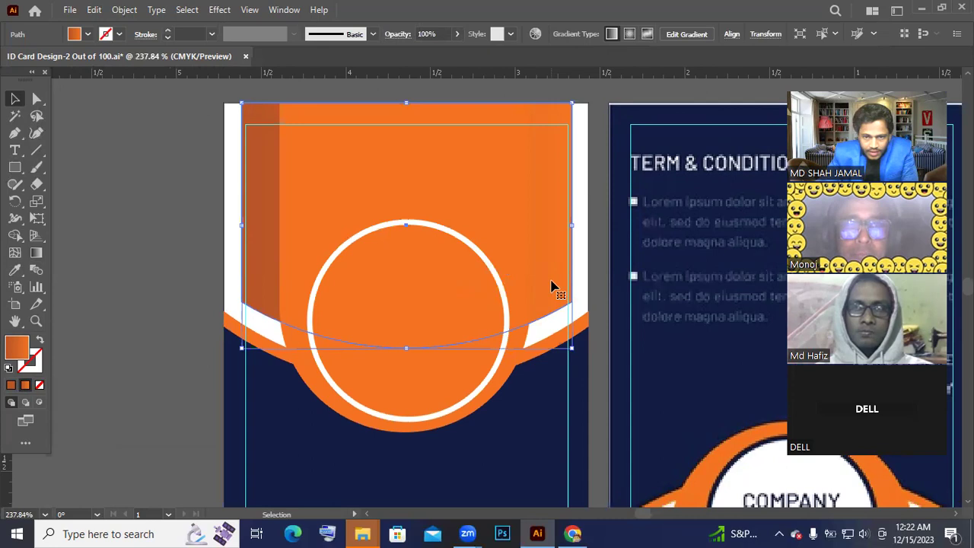
click(190, 259)
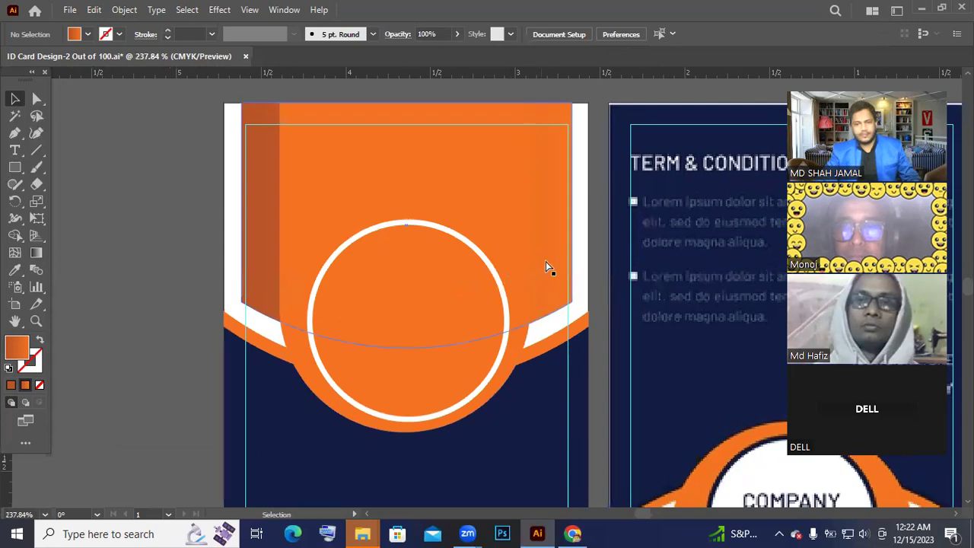
key(ctrl+space)
click(444, 286)
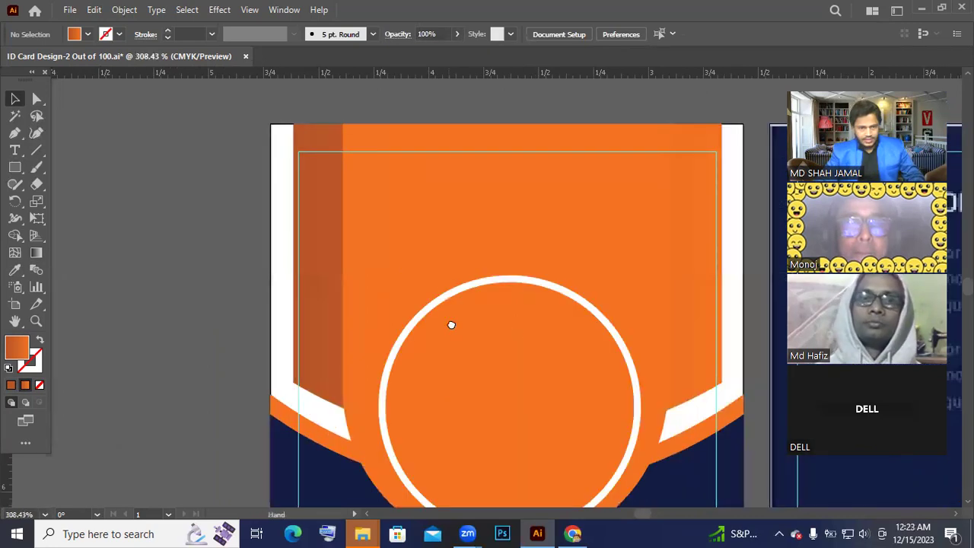
click(319, 306)
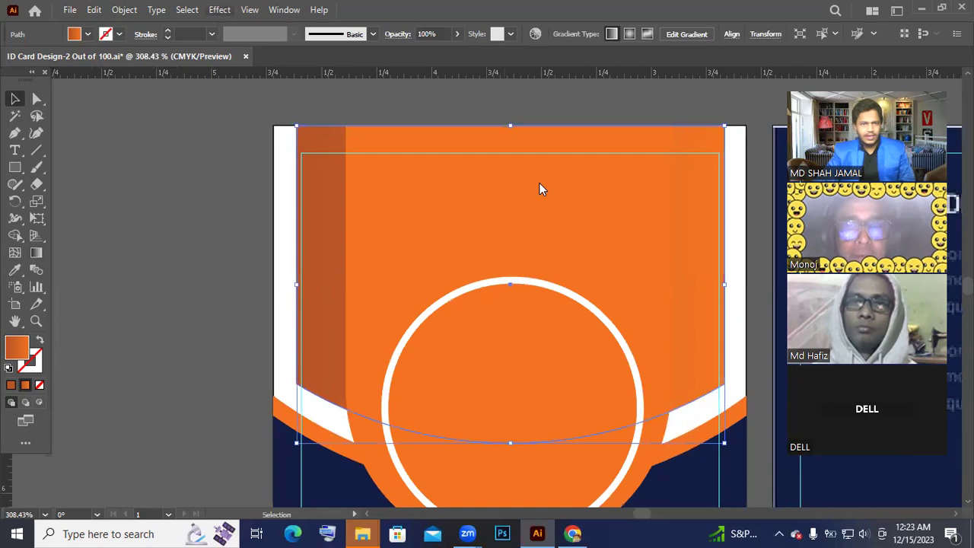
key(alt+c)
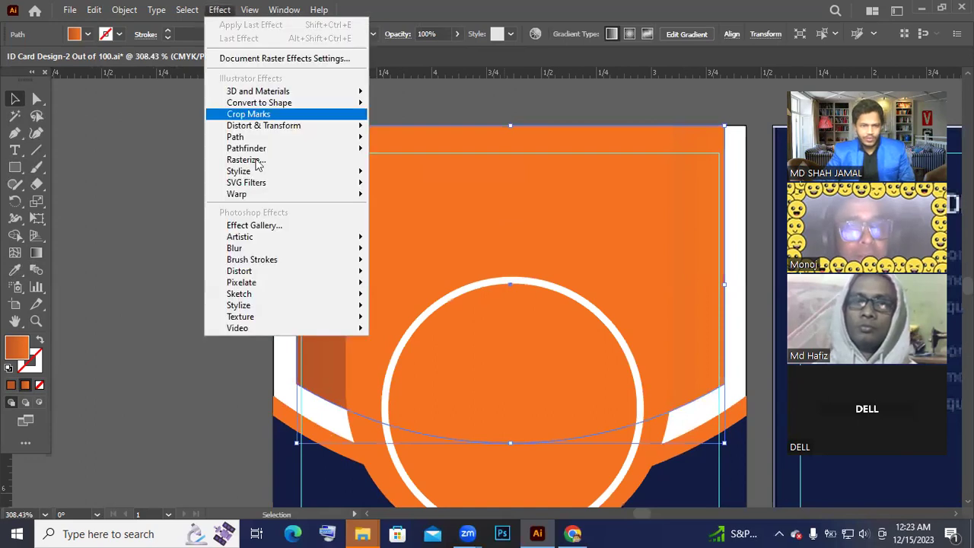
mouse_move(264, 176)
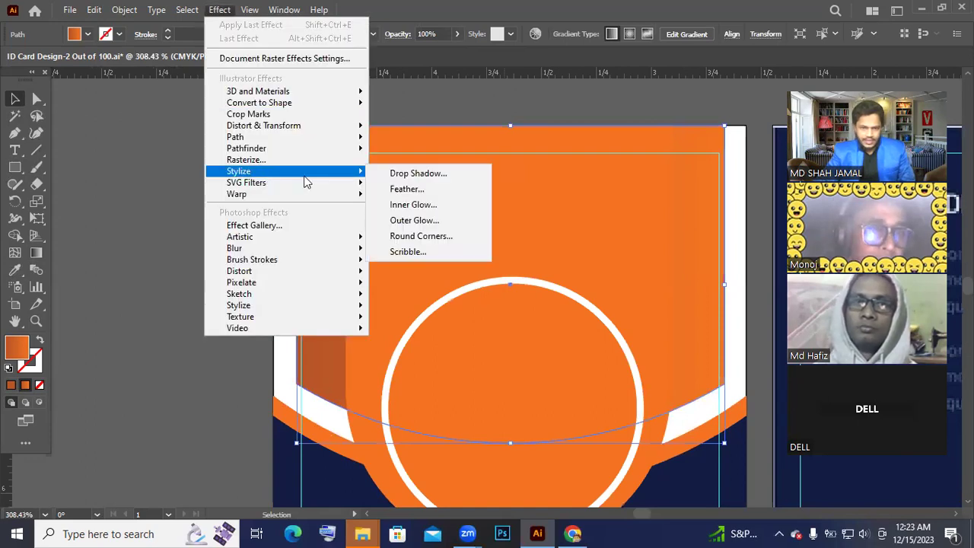
click(408, 175)
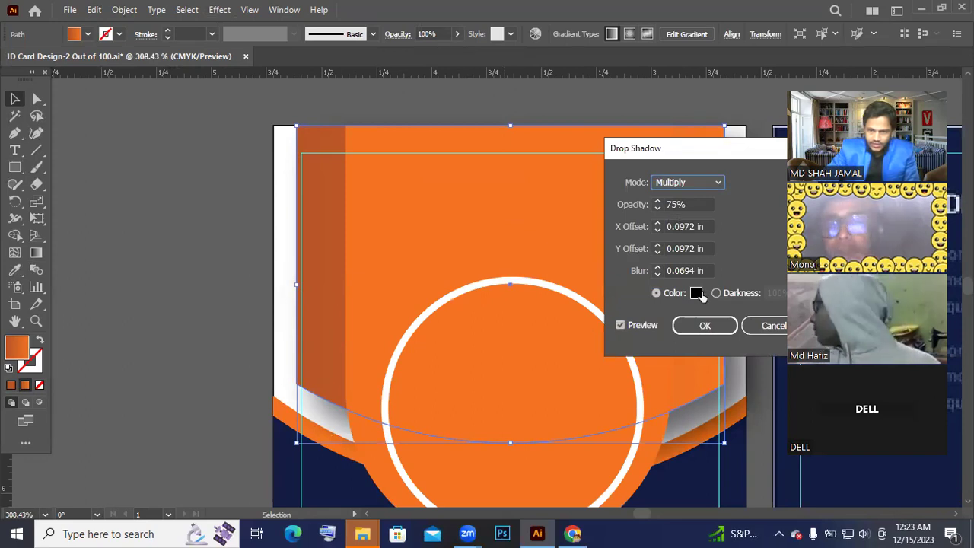
- Try X offsets of 0.125 in and -0.125 in for the drop shadow, and set it to 0 in
click(707, 227)
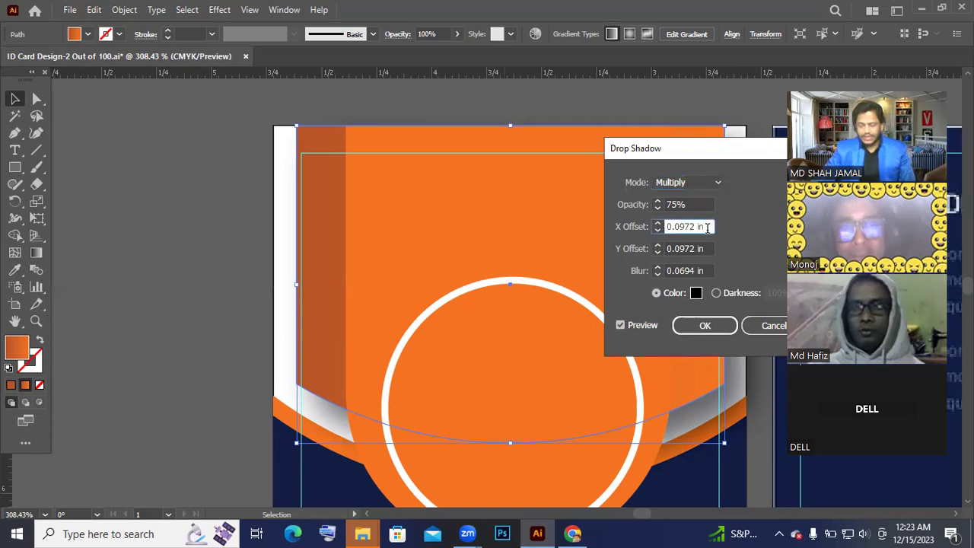
text(-0.375)
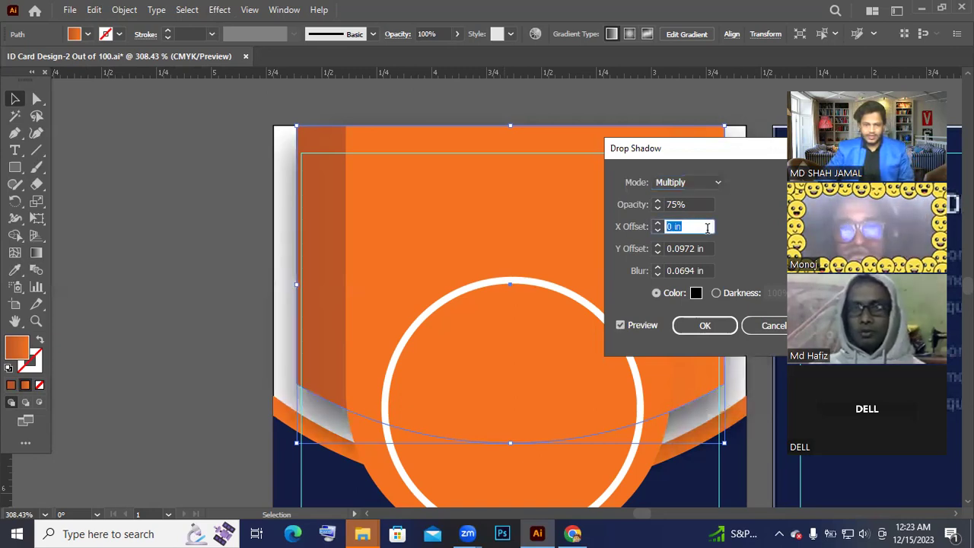
text(0.125)
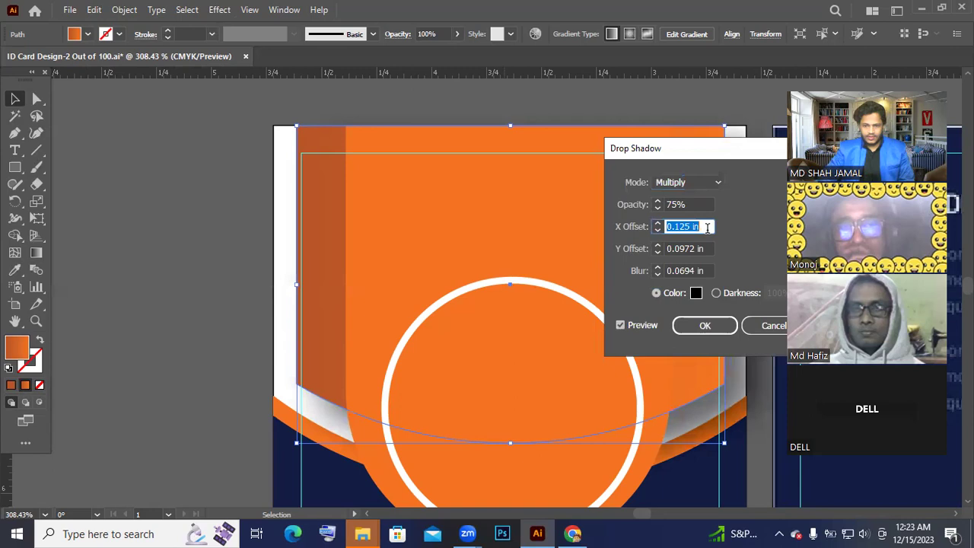
key(Down)
key(Down)
click(707, 226)
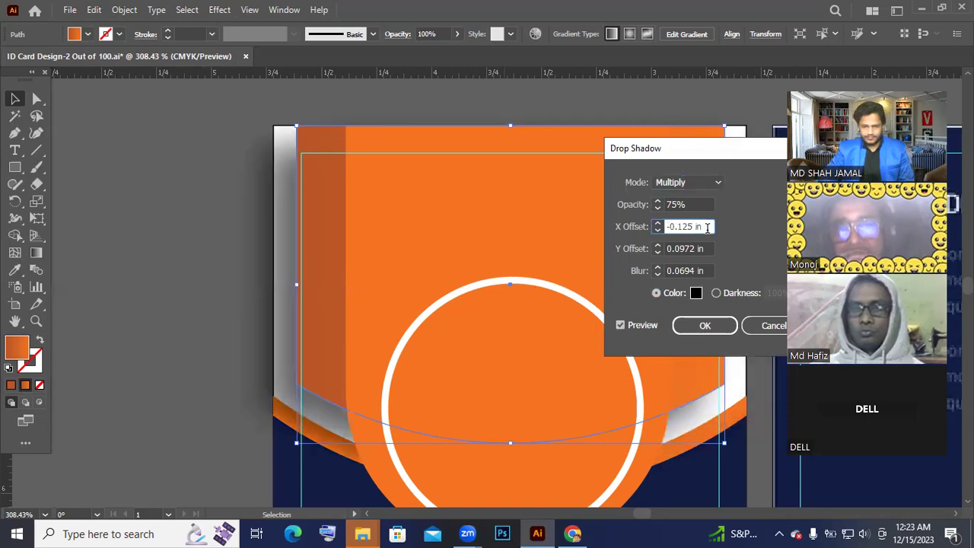
key(Up)
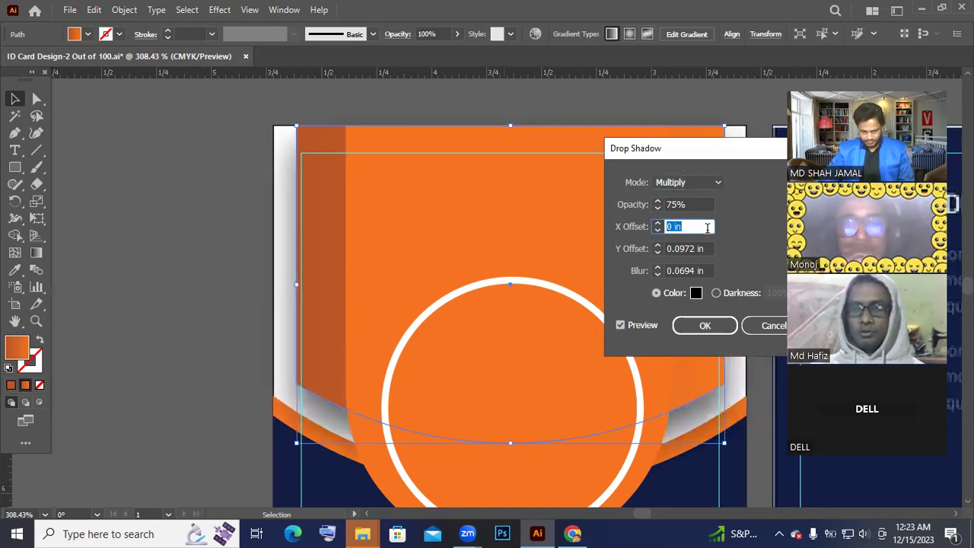
key(Down)
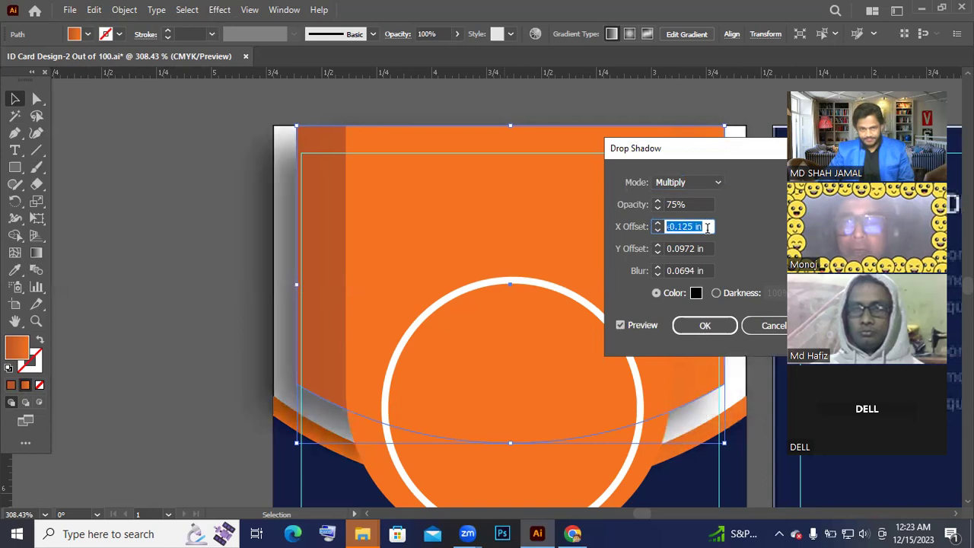
key(Up)
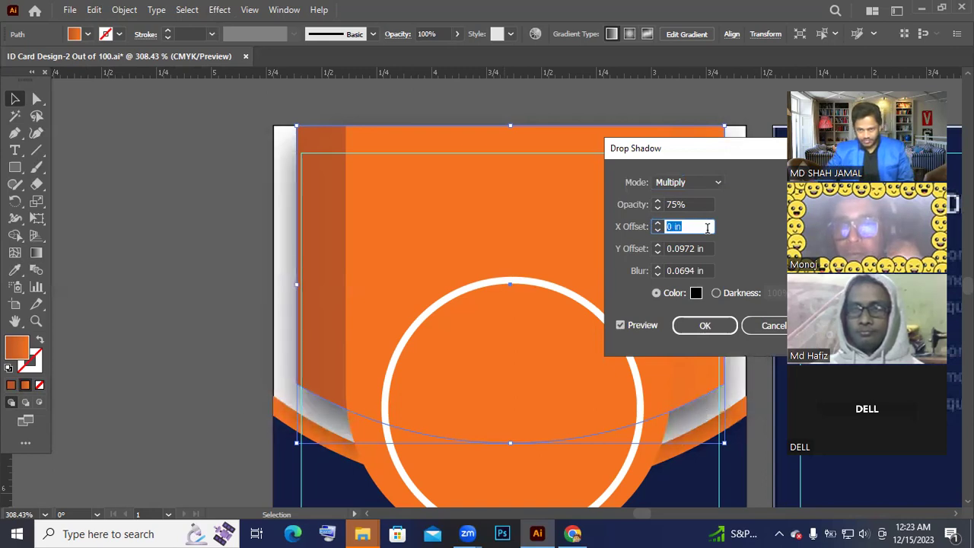
- Set the drop shadow's Y offset to 0 in and apply the effect to the gradient header shape
click(705, 248)
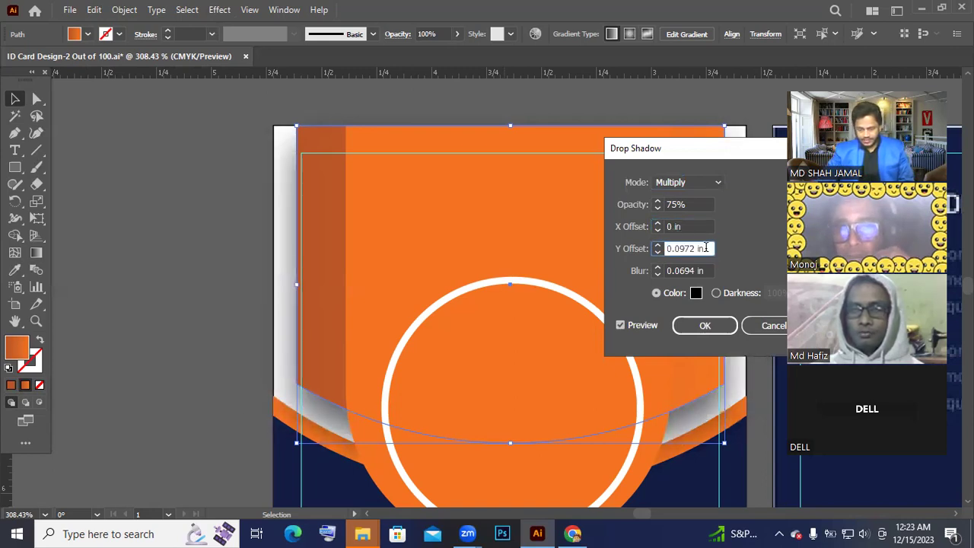
key(Down)
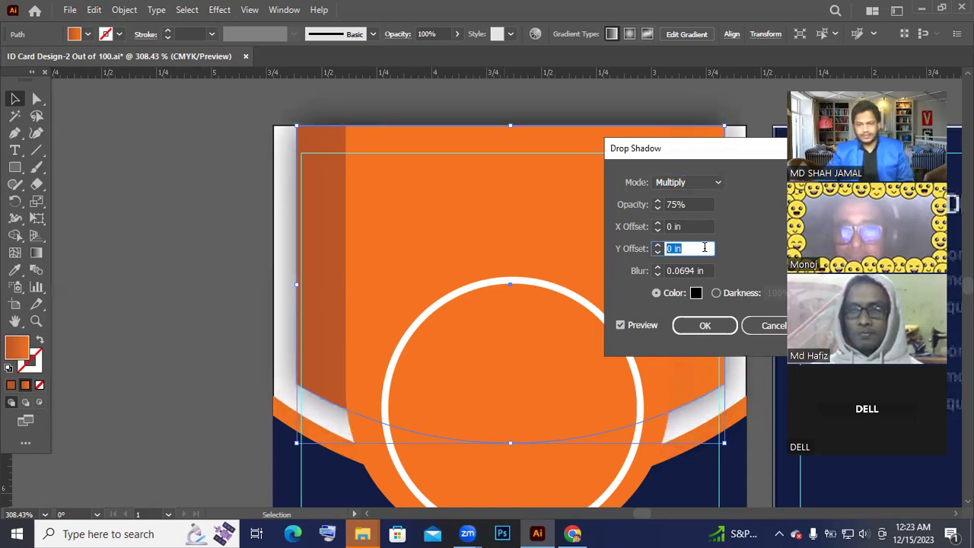
click(718, 334)
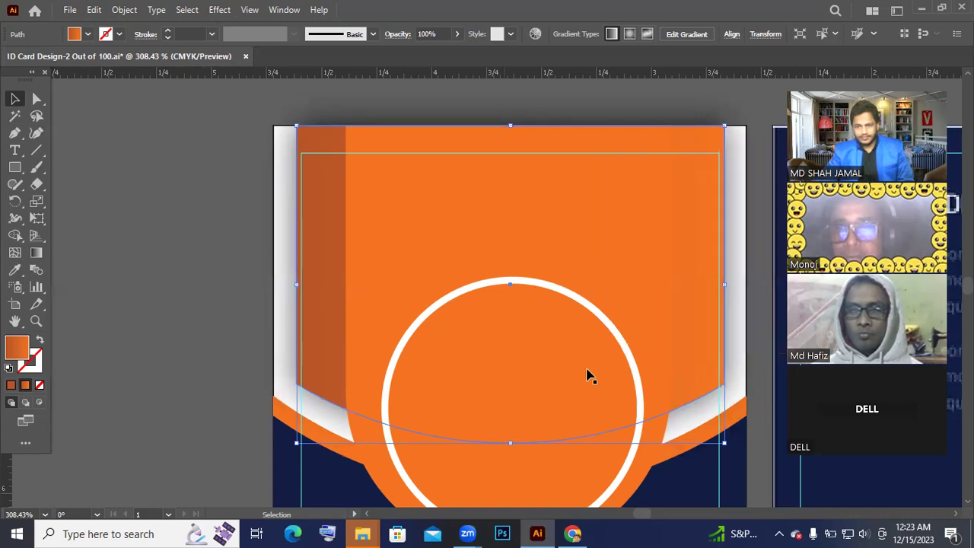
scroll(609, 319, down, 3)
scroll(518, 228, up, 1)
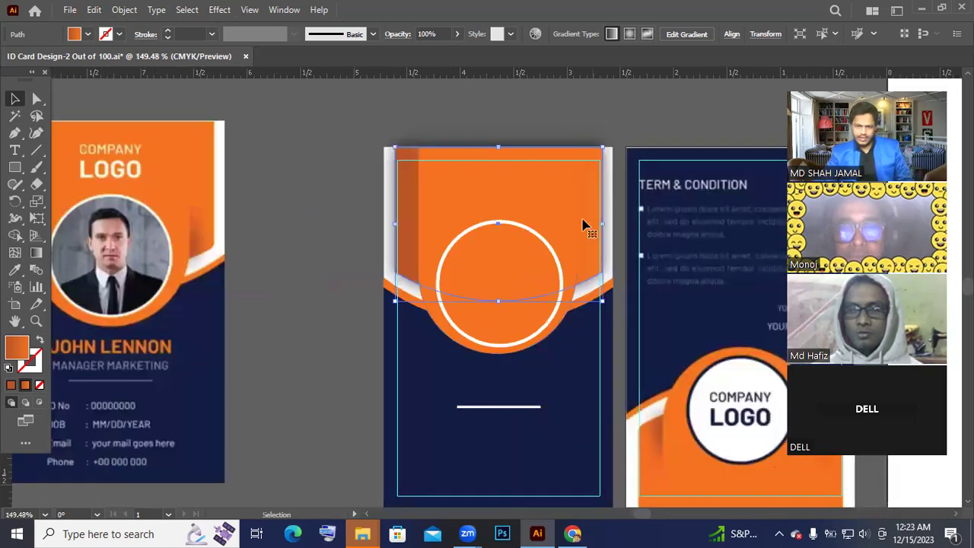
- Remove the gradient header shape with its drop shadow from behind the front card's round-bottomed orange shape
click(553, 226)
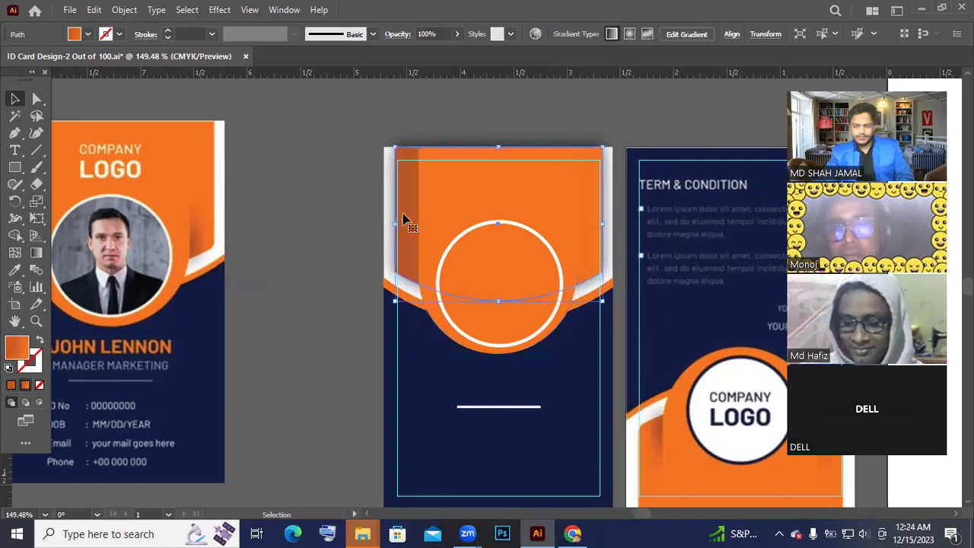
key(ctrl+z)
key(ctrl+z)
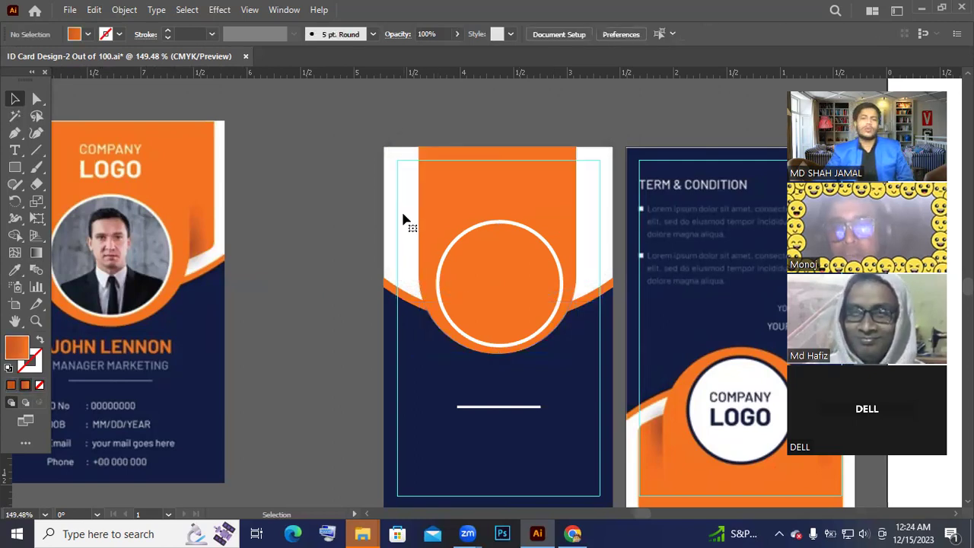
- Send the front card's round-bottomed orange shape to the back, followed by the white background rectangle beneath it
click(456, 199)
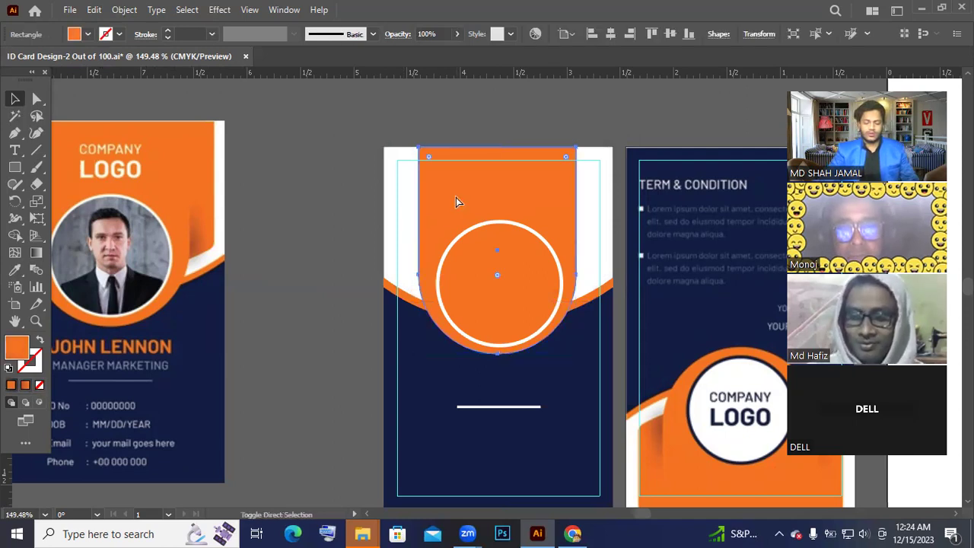
key(ctrl+shift+bracketleft)
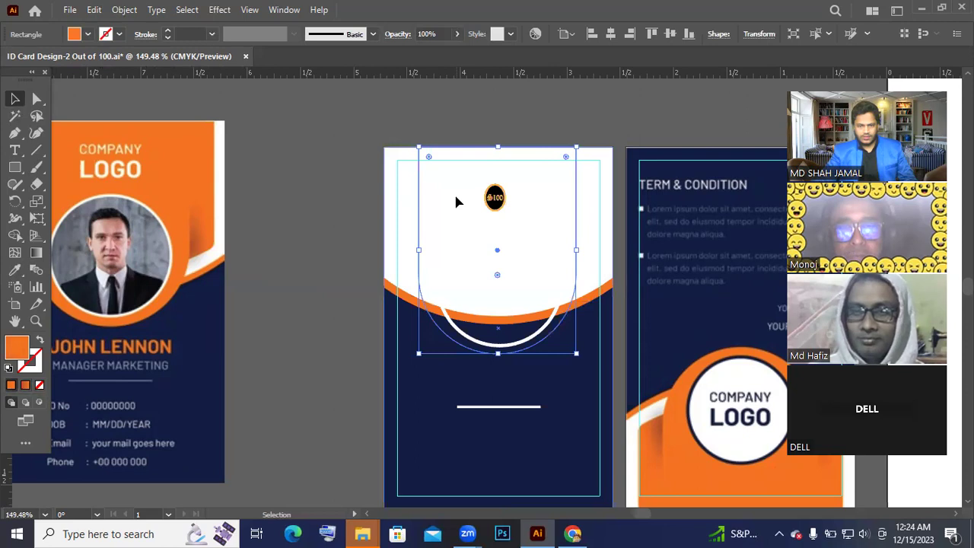
click(606, 233)
key(ctrl+shift+bracketleft)
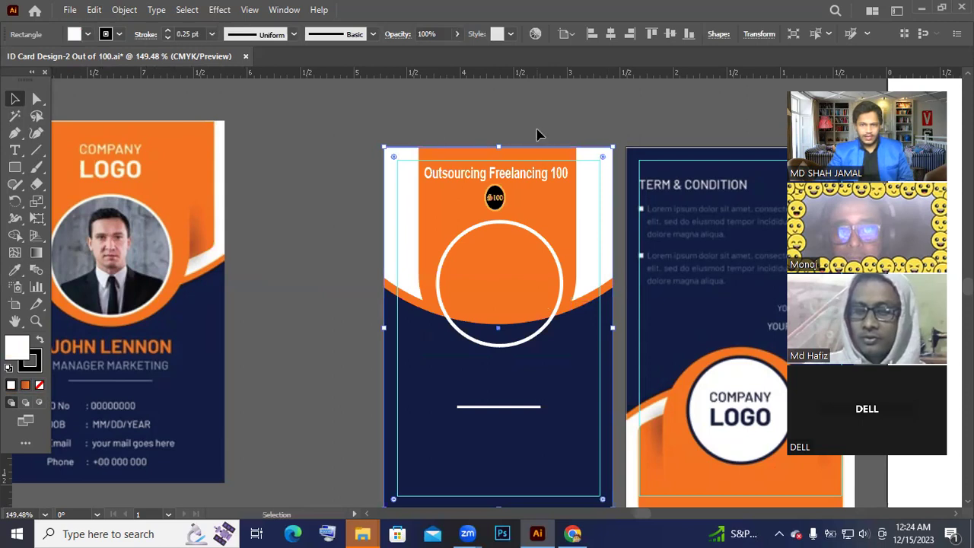
click(360, 201)
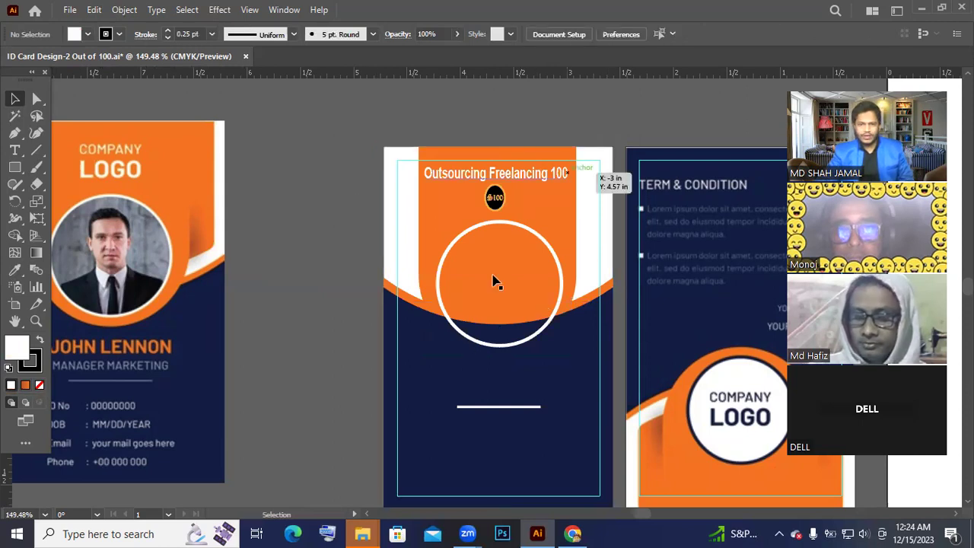
- Bring the round-bottomed orange shape to the front of the card and send it backward one level beneath the white ring
click(558, 309)
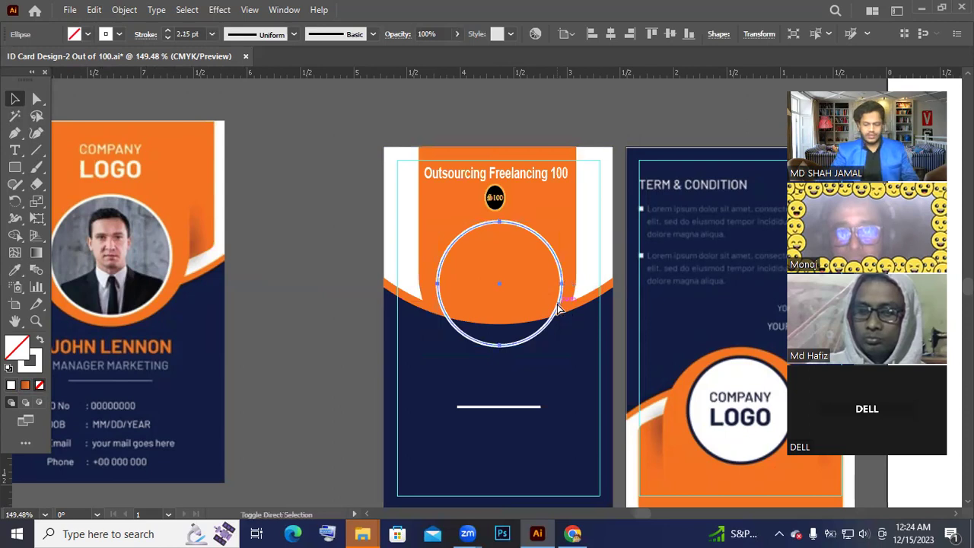
click(575, 264)
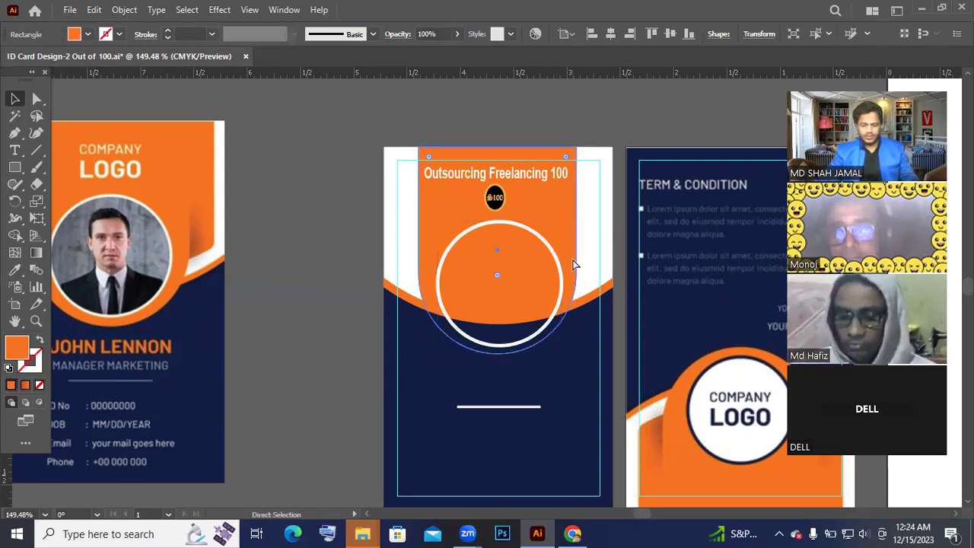
key(ctrl+shift+bracketright)
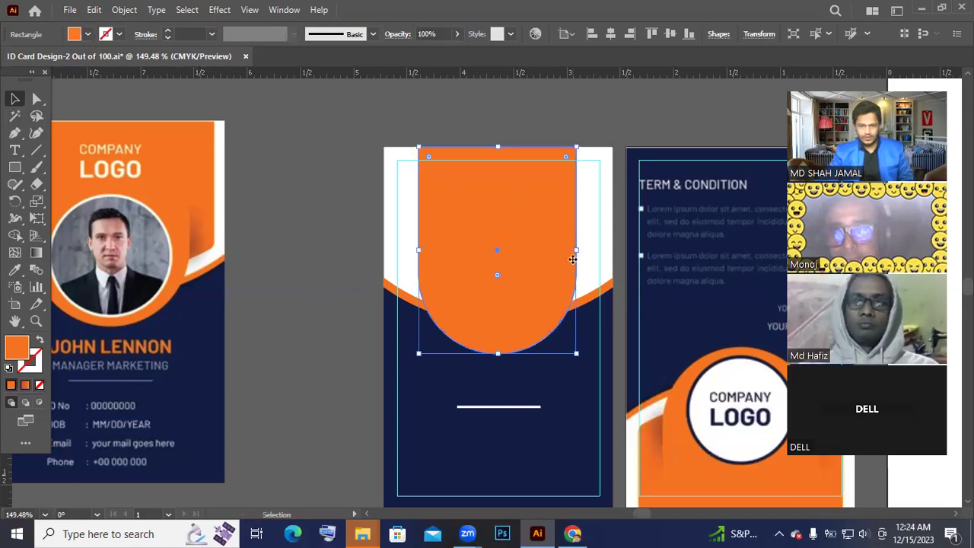
right_click(554, 293)
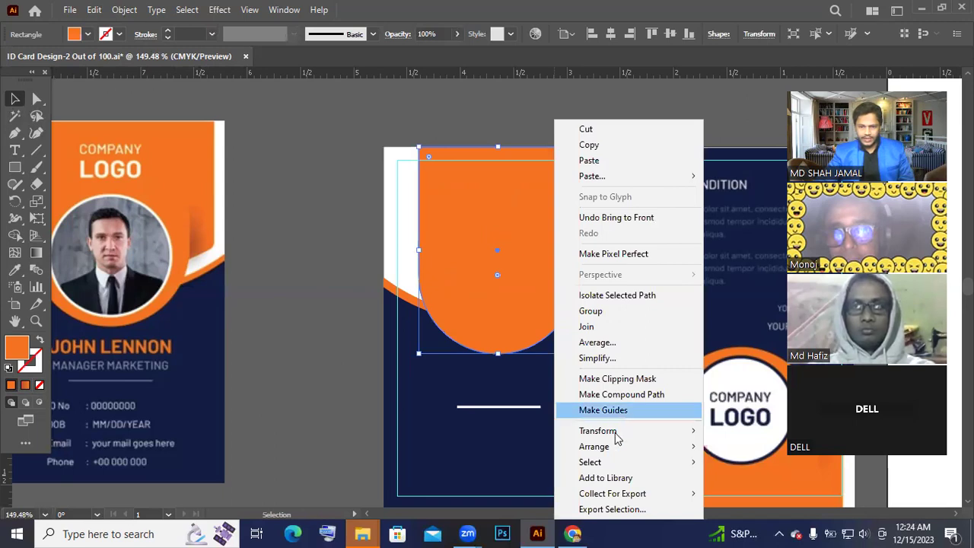
mouse_move(638, 452)
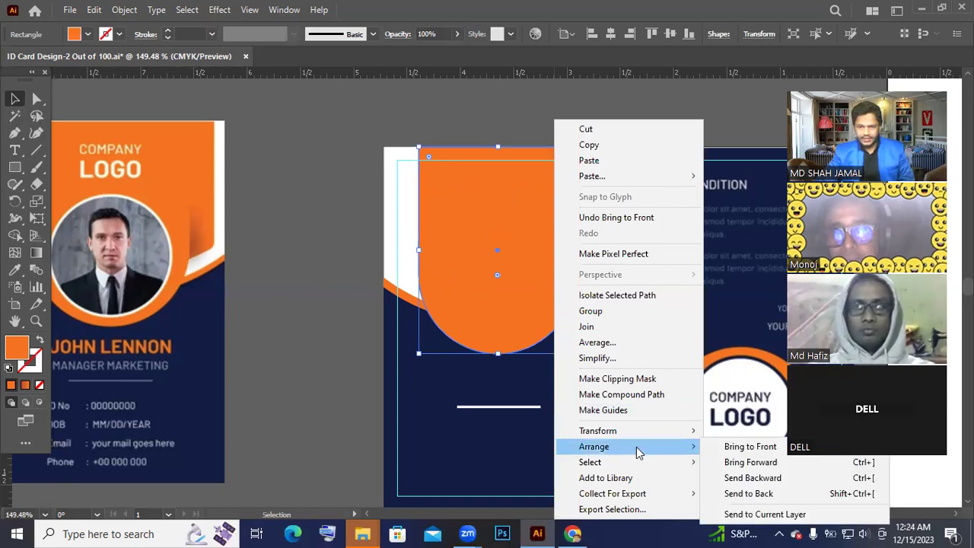
click(760, 479)
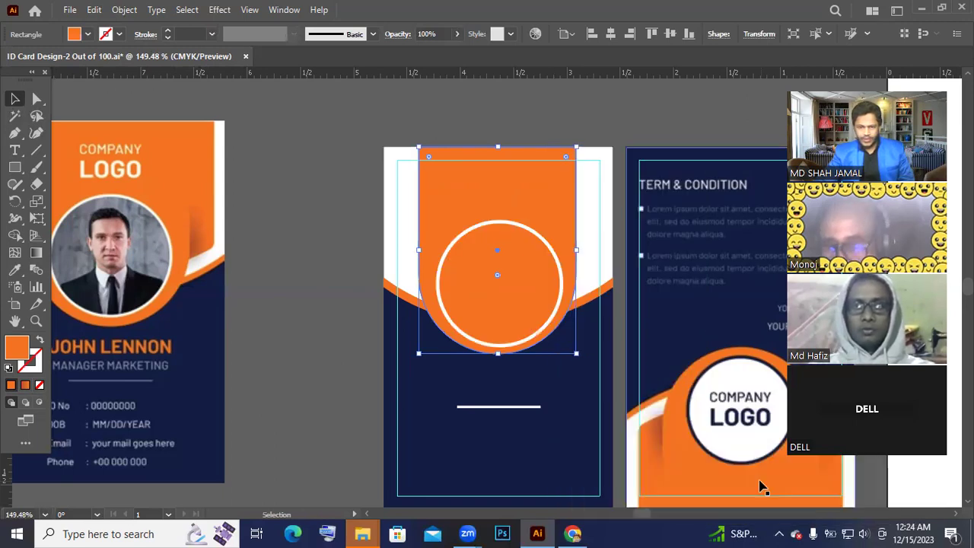
click(317, 296)
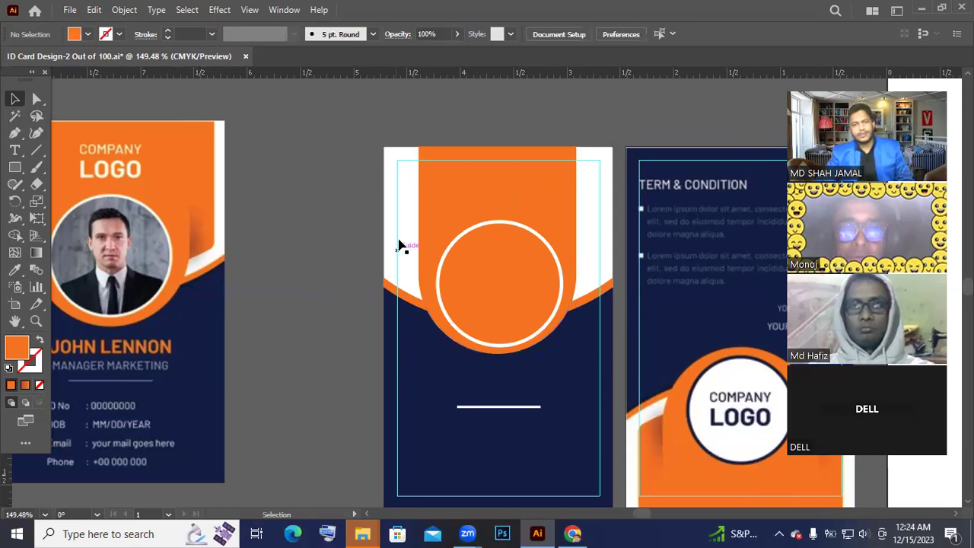
- Group the round-bottomed orange shape with the white ring and hide the group
click(453, 335)
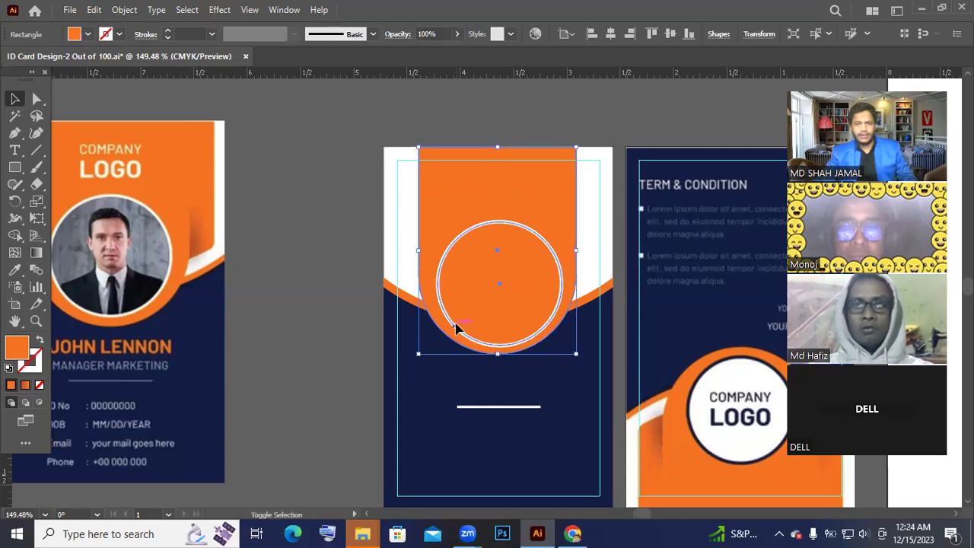
ctrl+shift+click(457, 329)
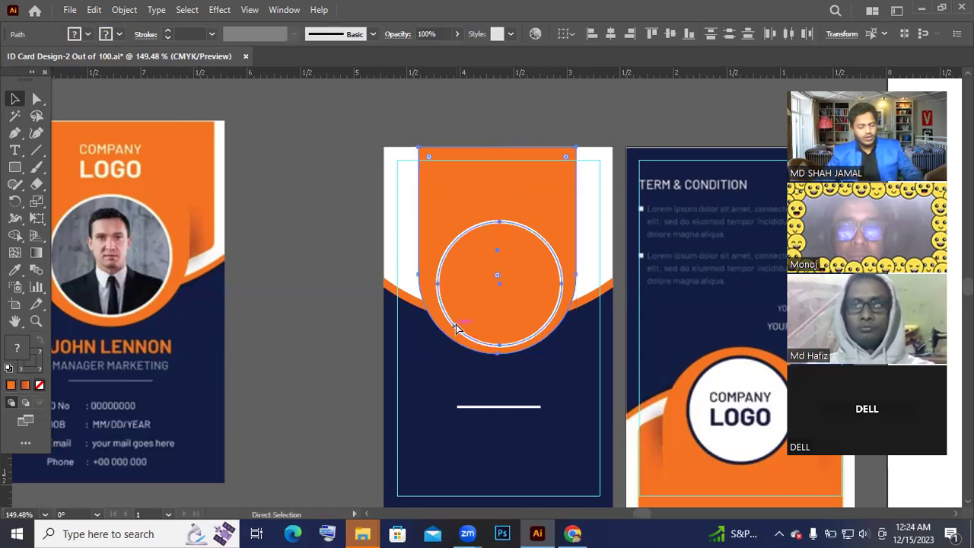
key(ctrl+g)
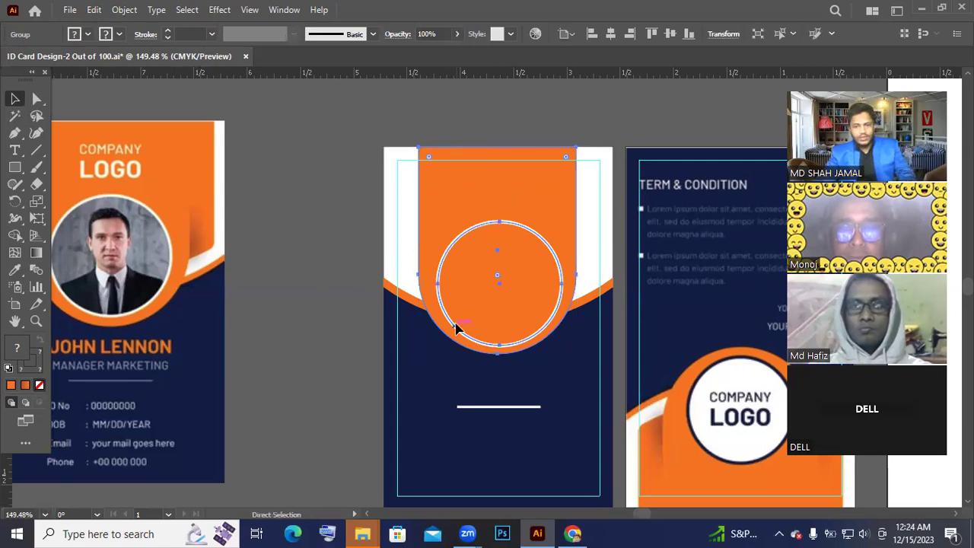
key(Delete)
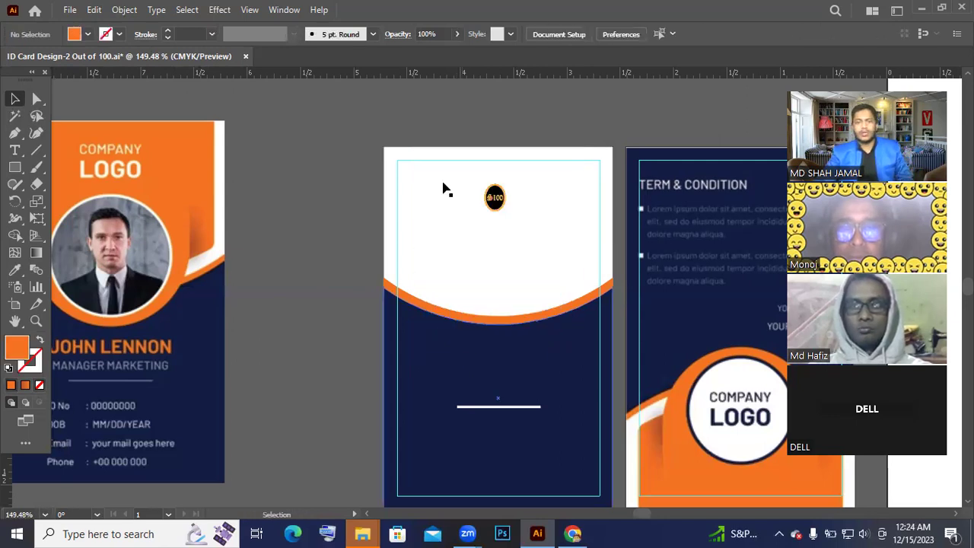
- Bring the "Outsourcing Freelancing 100" title and logo group to the front and show the hidden orange group again
click(459, 235)
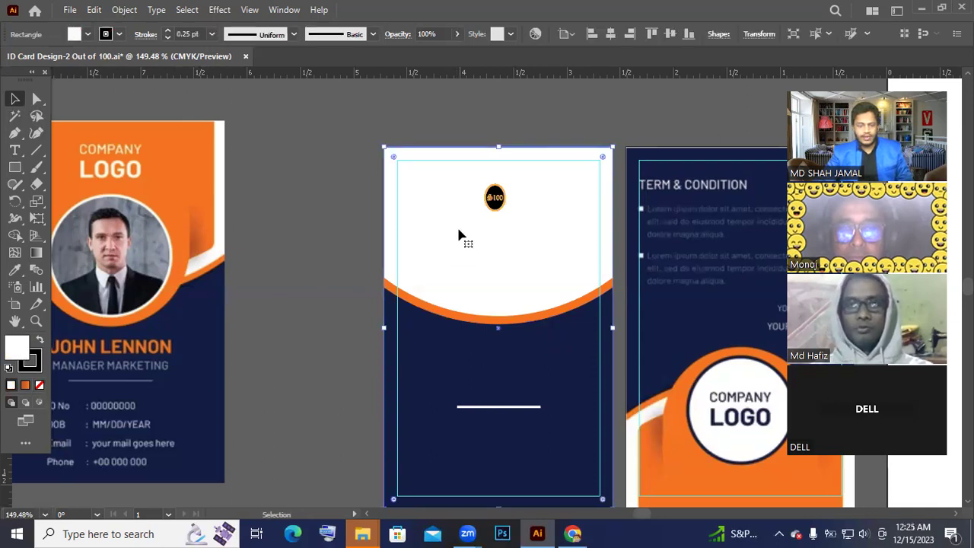
key(ctrl+shift+a)
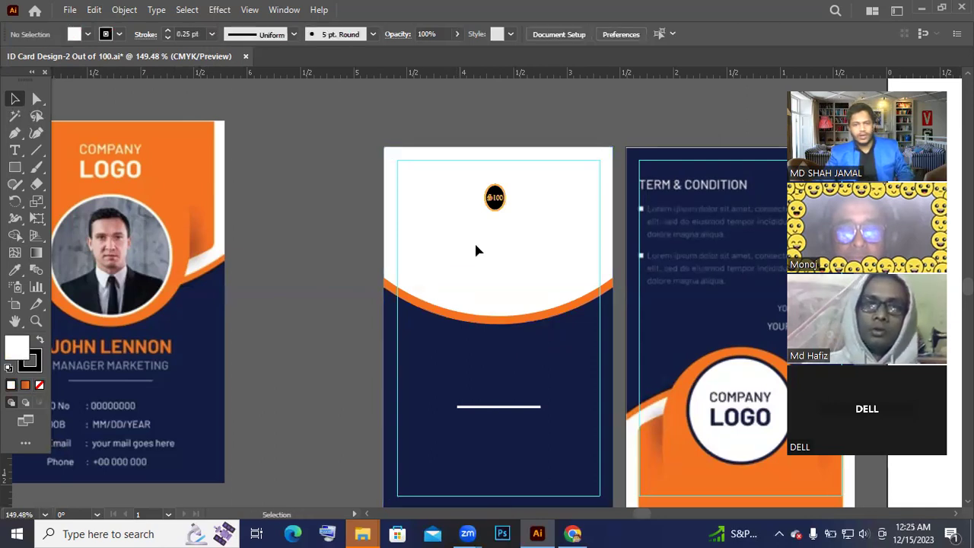
drag(546, 241, 524, 205)
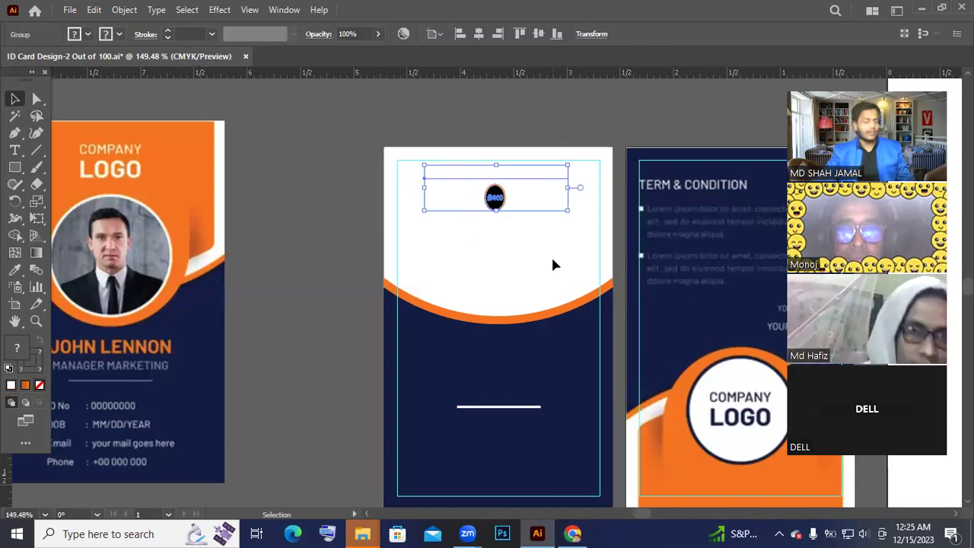
key(ctrl)
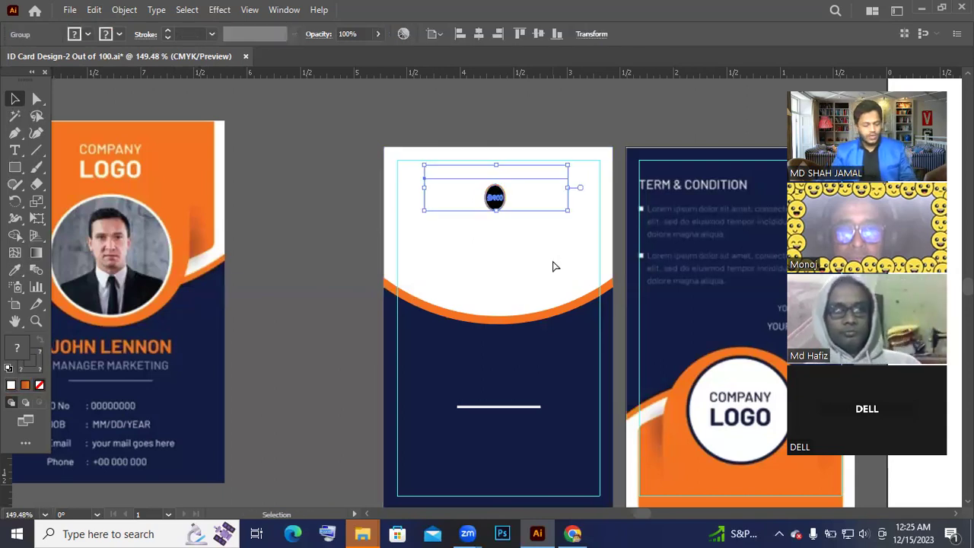
key(ctrl+z)
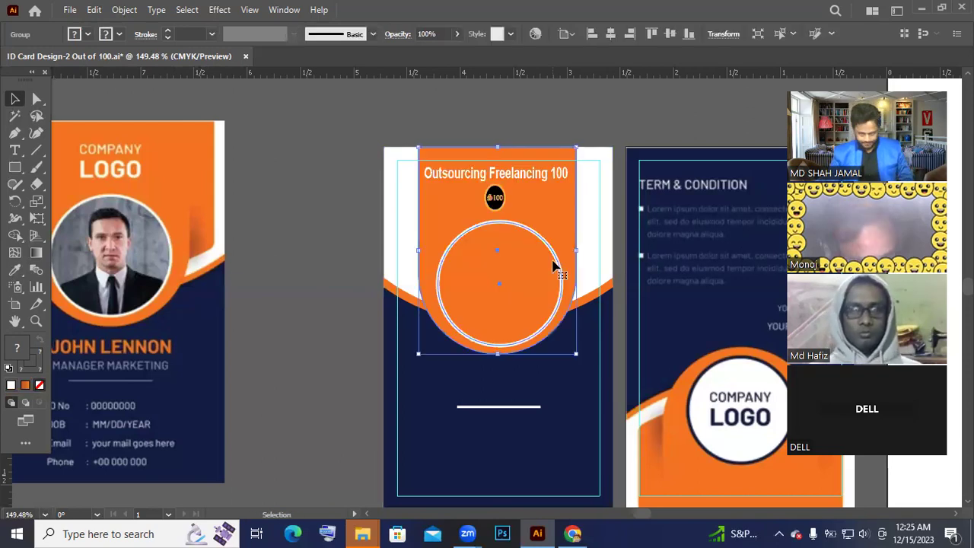
click(498, 129)
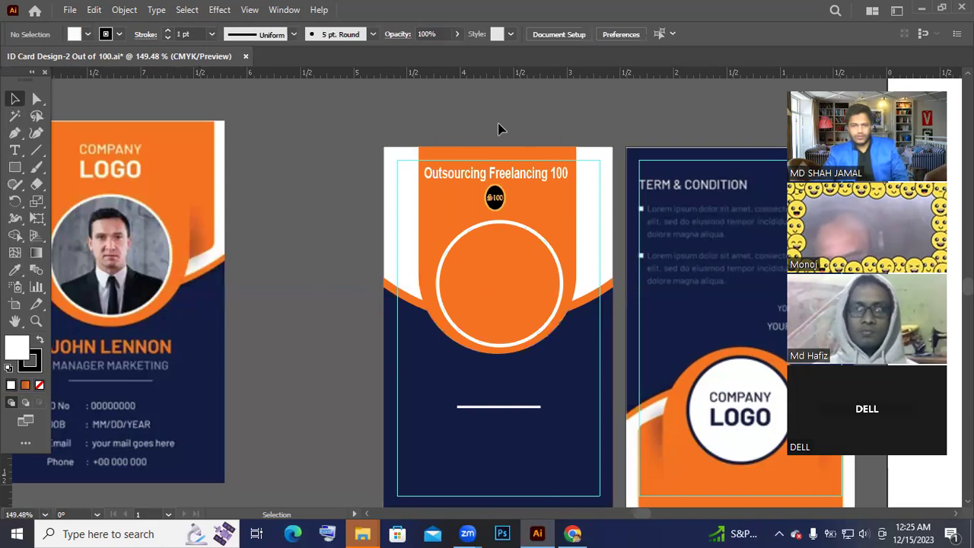
right_click(500, 263)
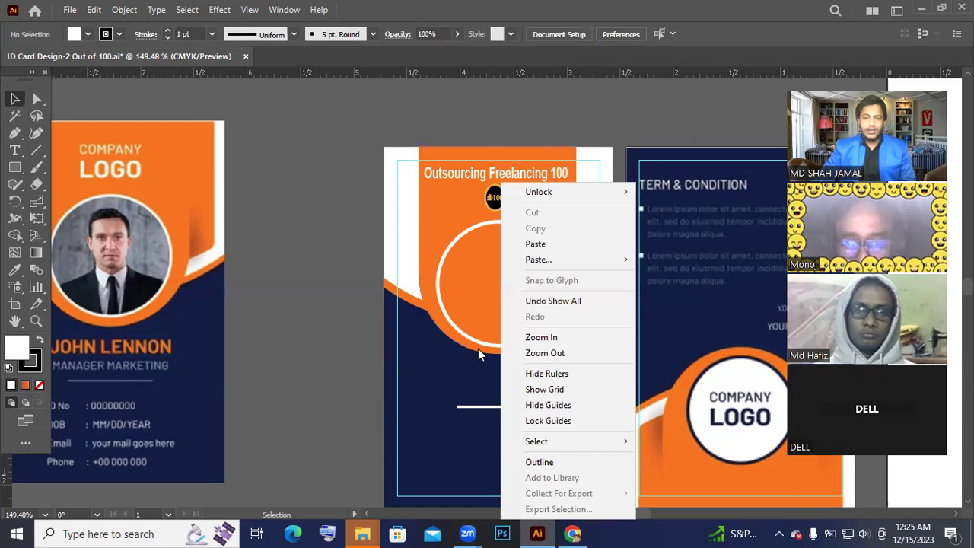
click(465, 298)
right_click(463, 294)
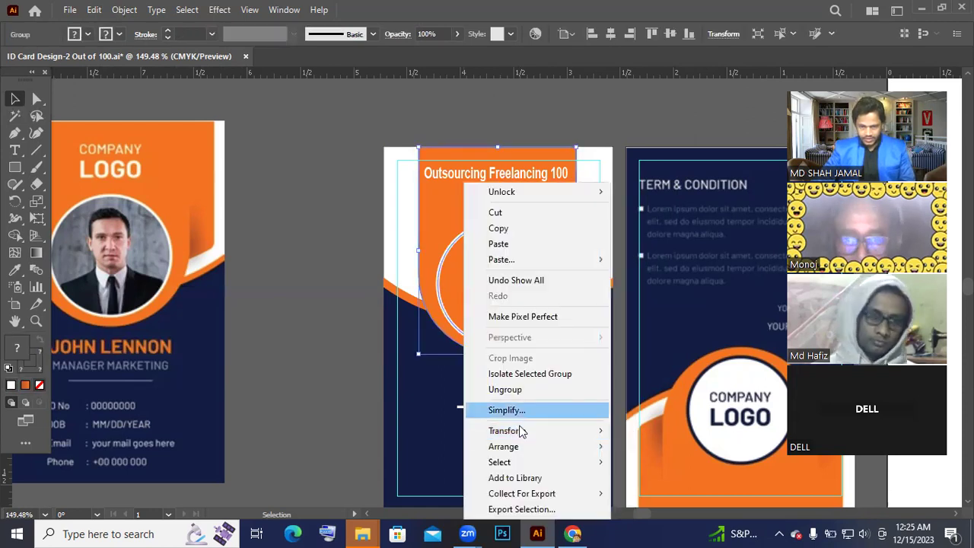
mouse_move(567, 450)
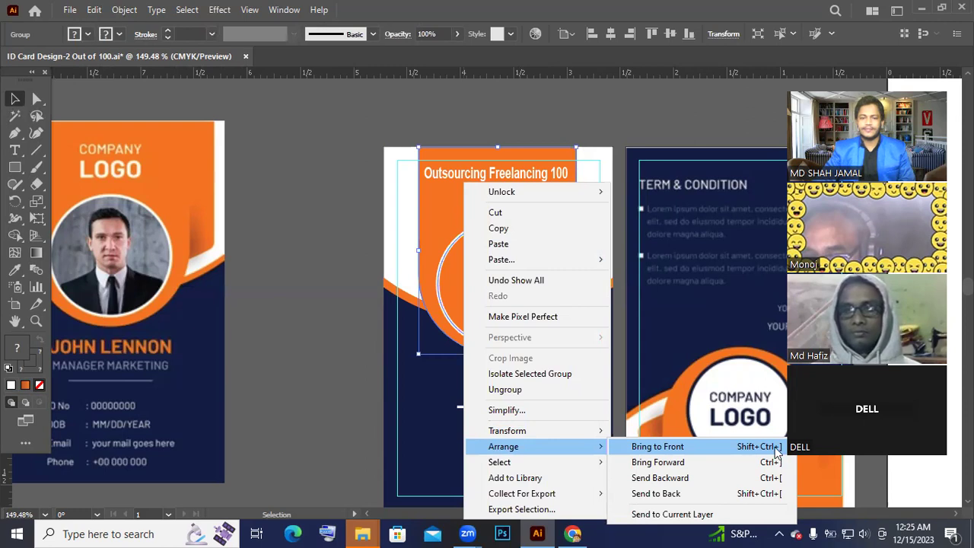
click(376, 348)
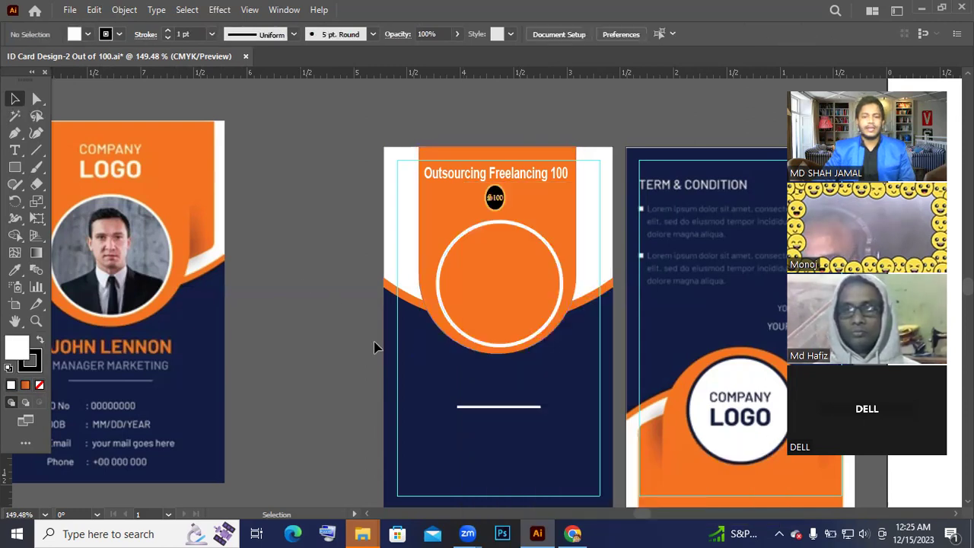
- Move the back-side reference image off the second card frame and place it beside the frame on the white artboard
scroll(557, 369, down, 2)
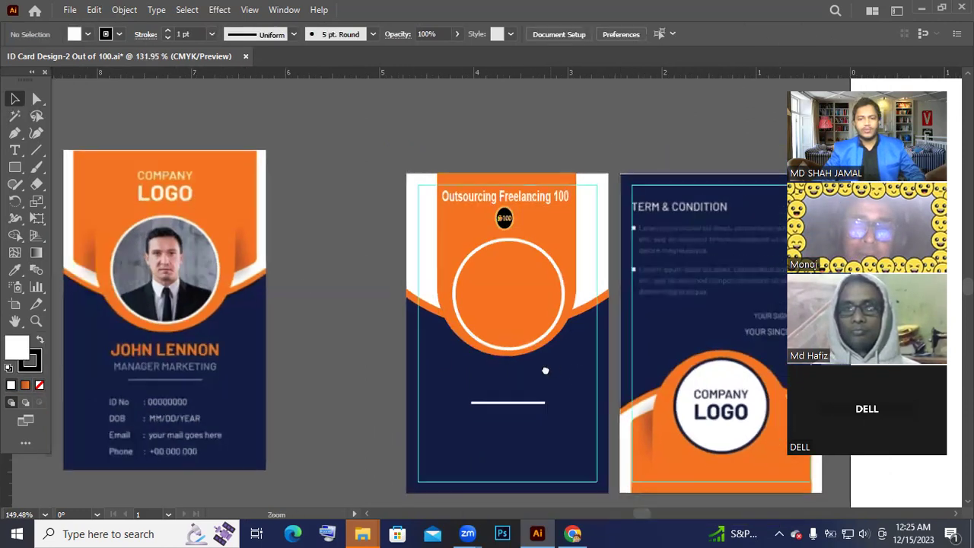
drag(543, 370, 430, 329)
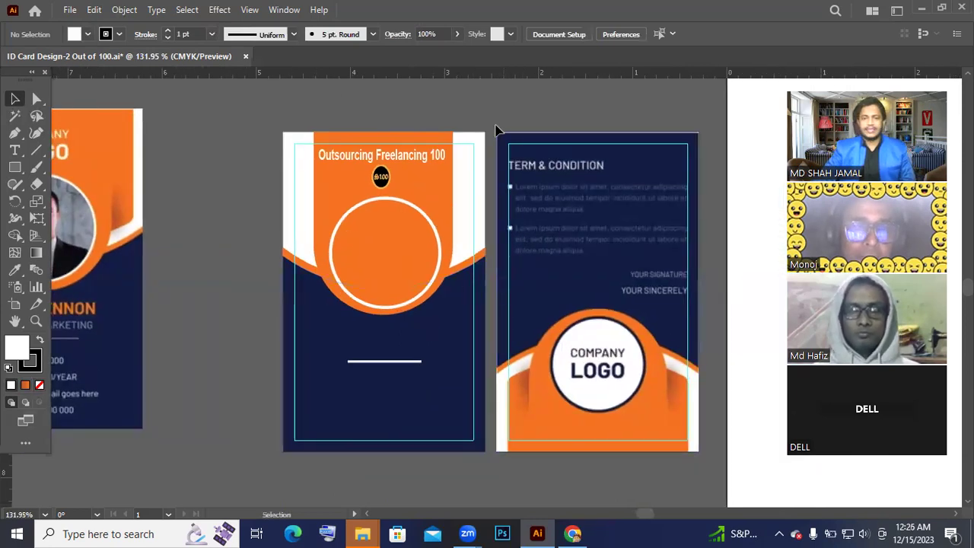
click(579, 268)
key(ctrl+minus)
key(ctrl+minus)
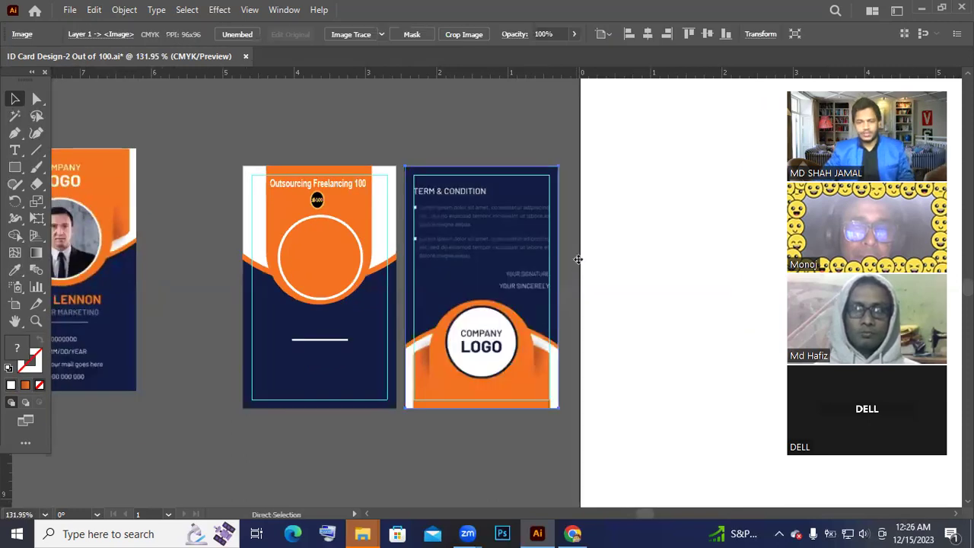
drag(479, 285, 649, 329)
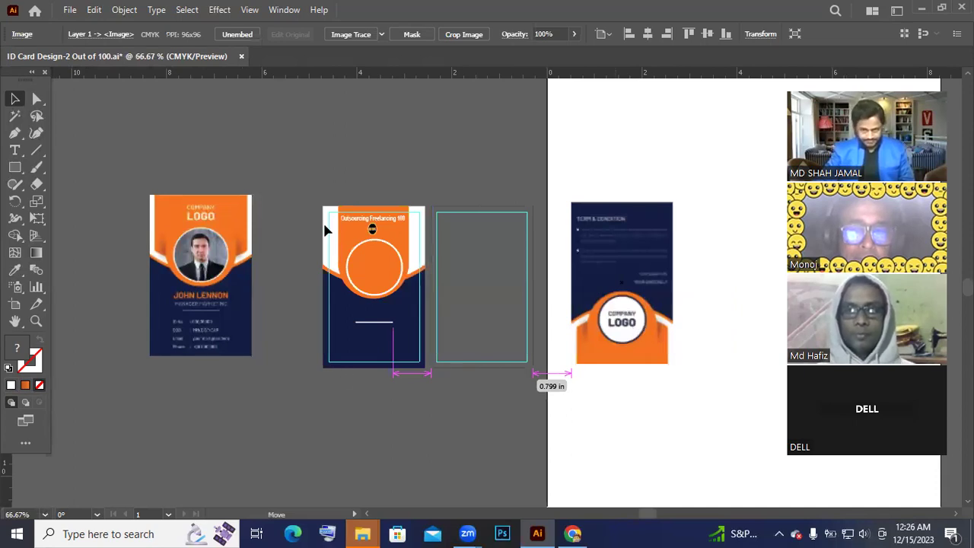
- Unlock all objects and duplicate the complete front card artwork onto the empty second card frame
click(434, 411)
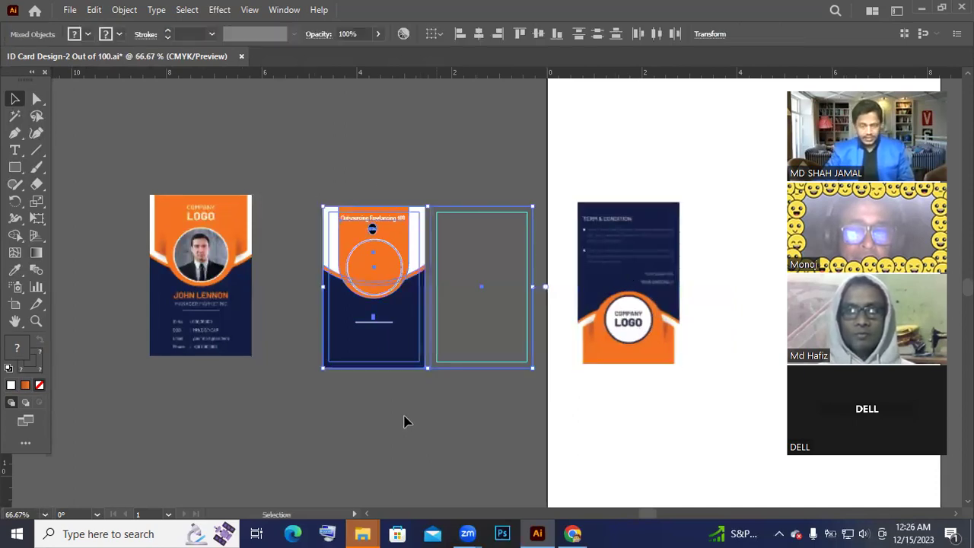
click(428, 220)
click(380, 280)
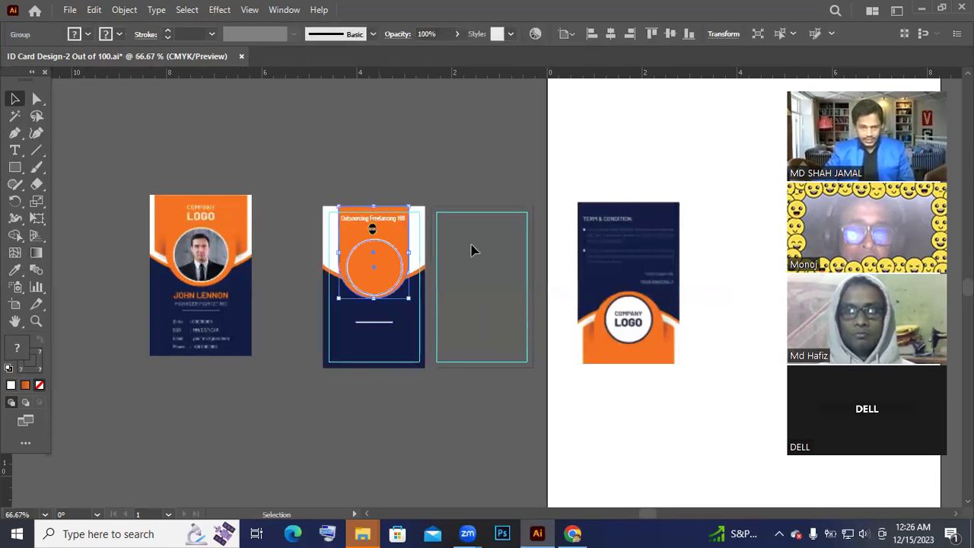
click(498, 281)
key(ctrl)
key(ctrl+alt+2)
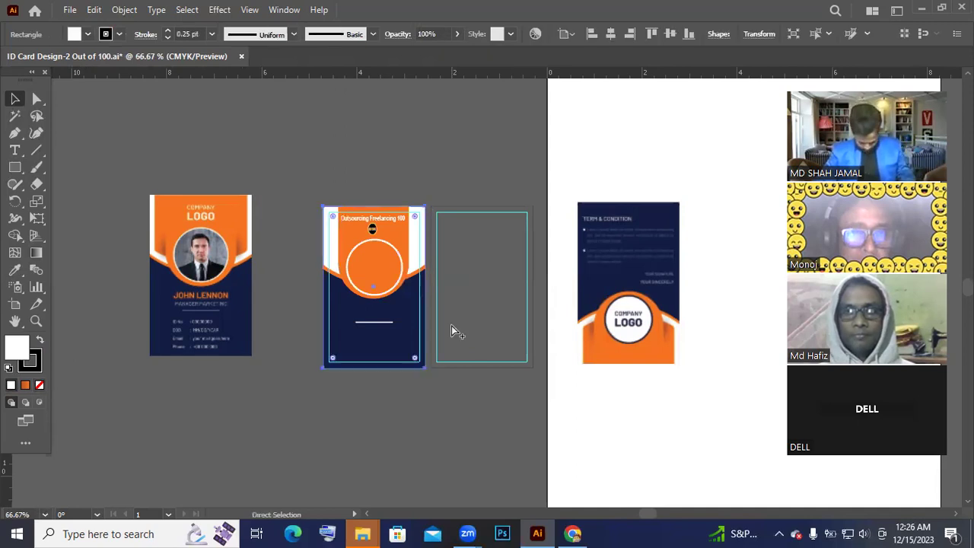
key(v)
drag(285, 188, 424, 411)
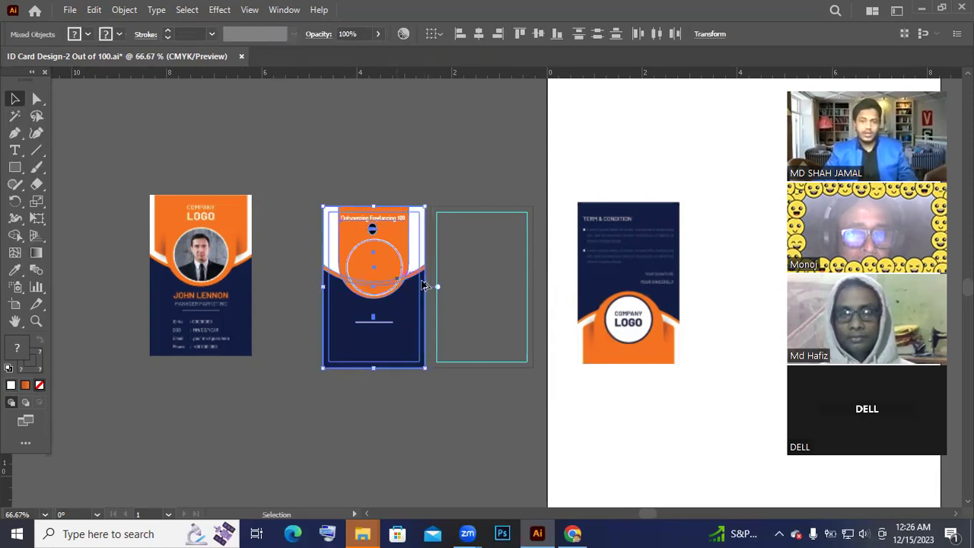
drag(468, 289, 490, 355)
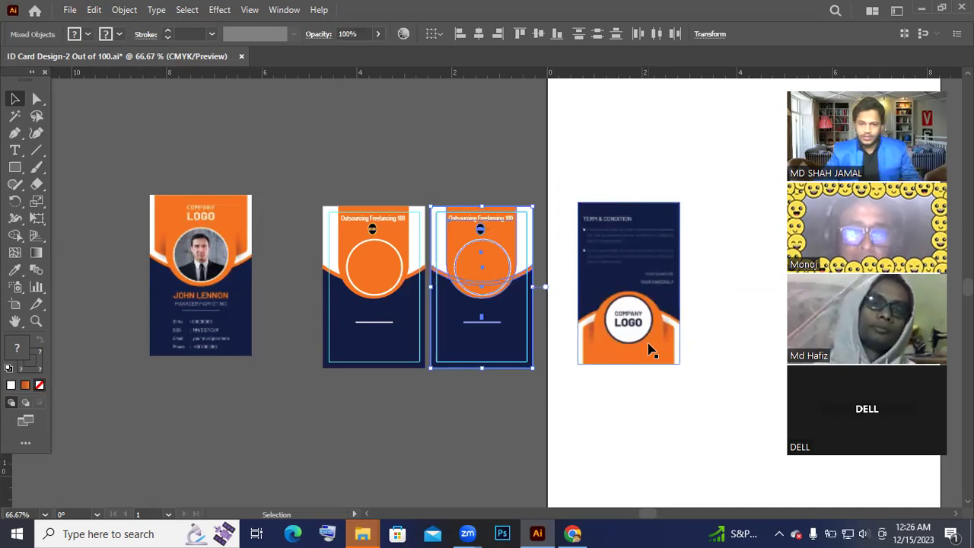
- Rotate the duplicated card artwork 180 degrees with Free Transform and save the document
key(e)
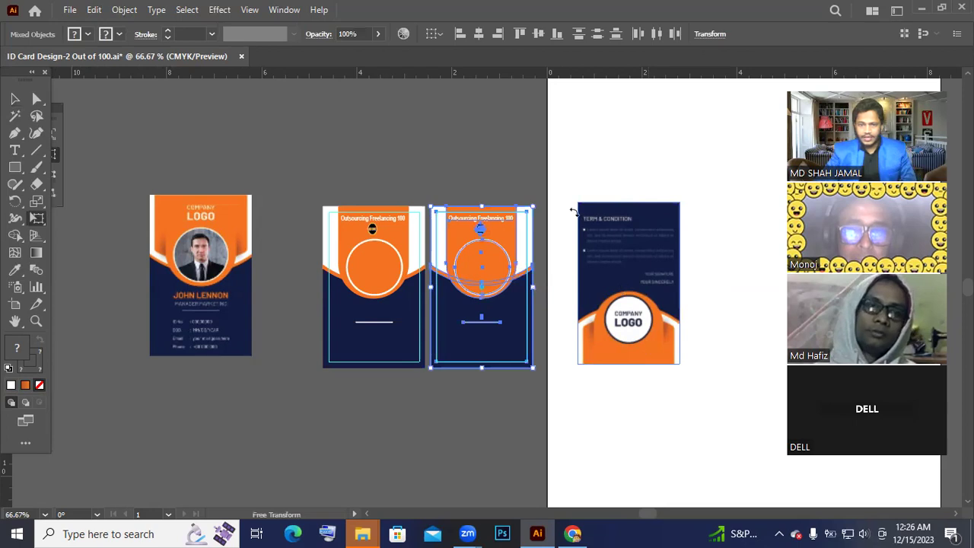
drag(549, 201, 430, 432)
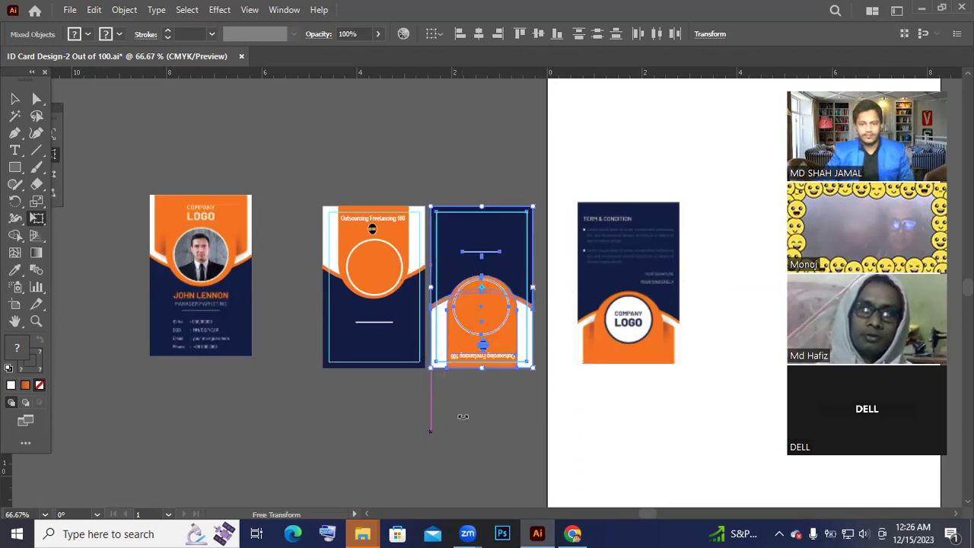
click(15, 99)
click(382, 126)
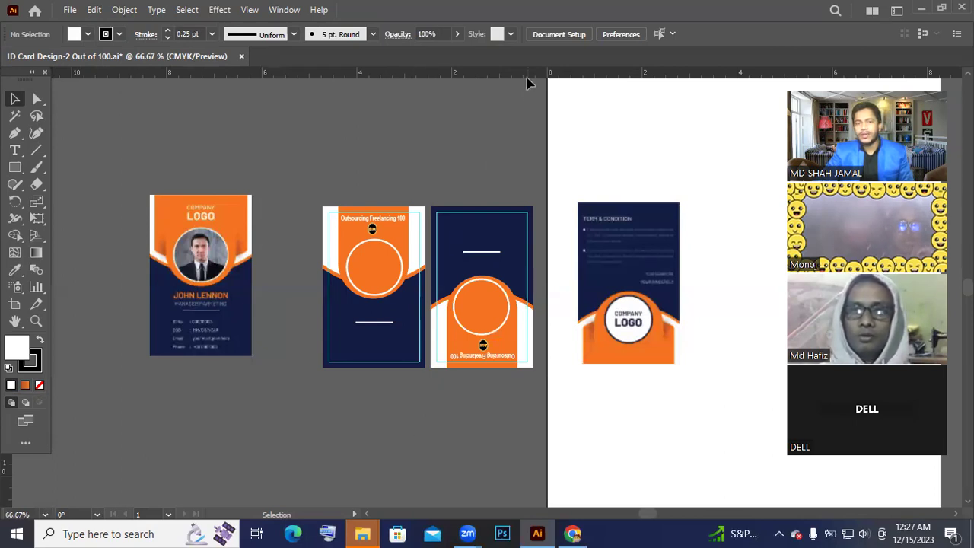
click(69, 10)
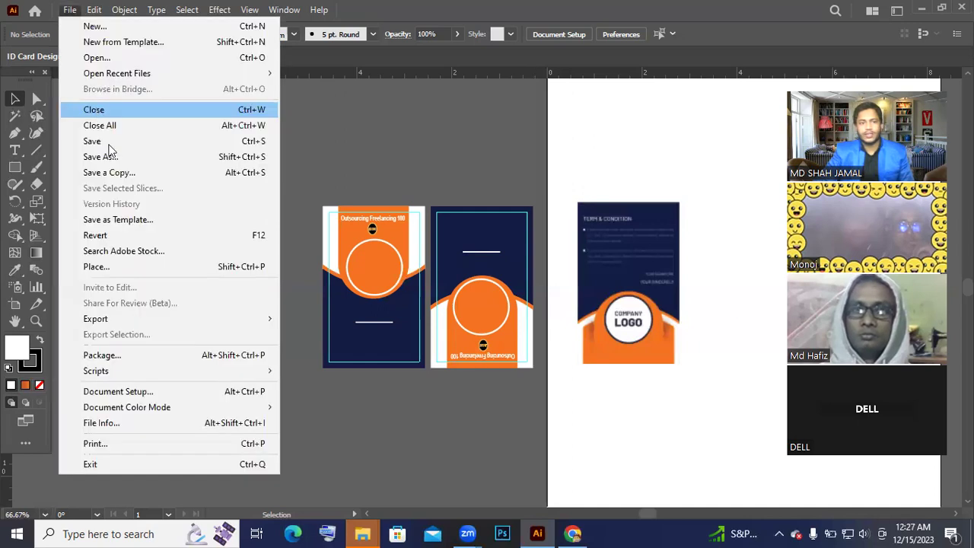
click(406, 298)
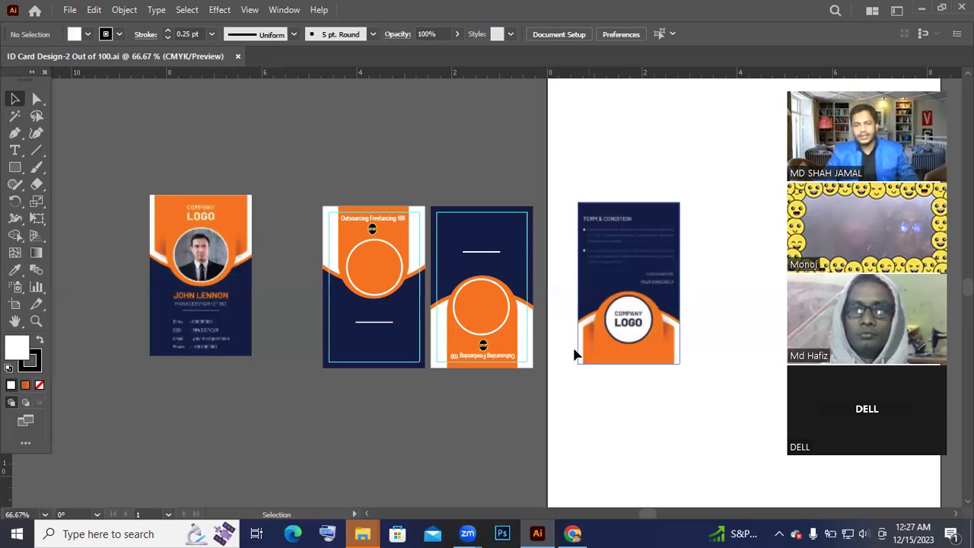
- Ungroup the upside-down title and logo on the back card and delete the "Outsourcing Freelancing 100" title
key(z)
click(646, 470)
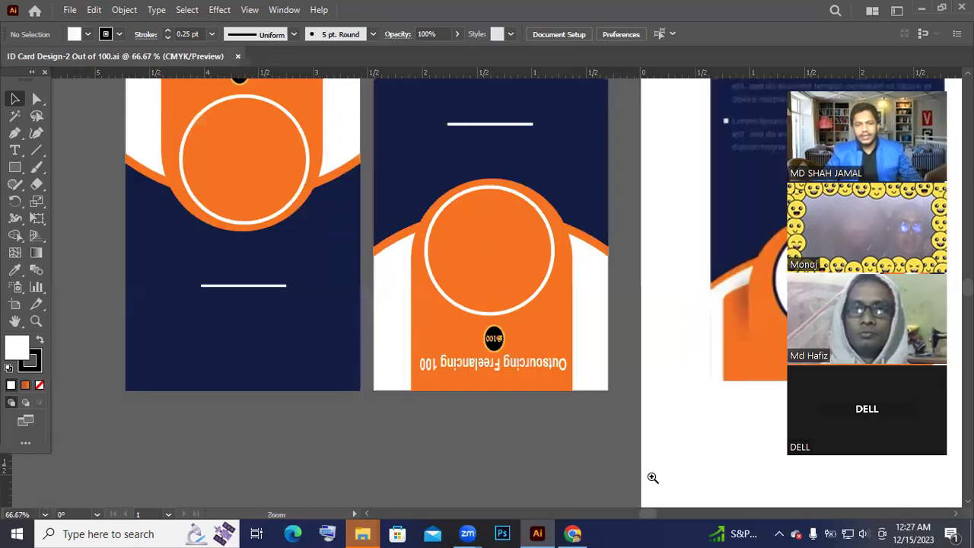
click(575, 413)
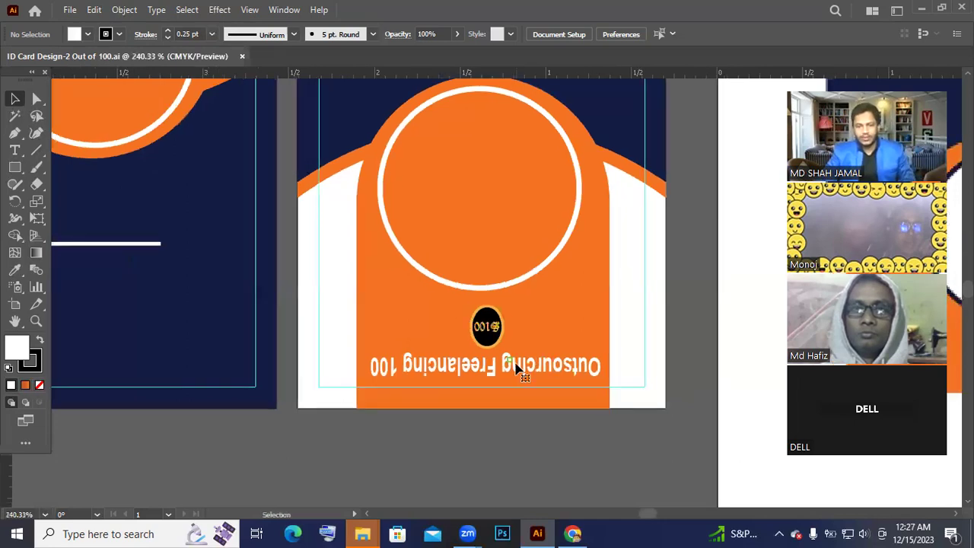
click(516, 369)
right_click(516, 367)
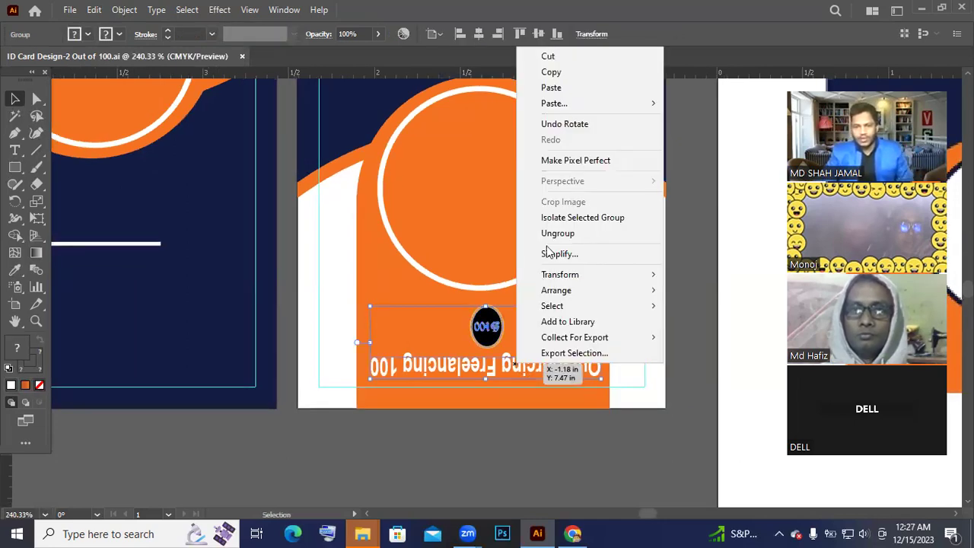
click(495, 385)
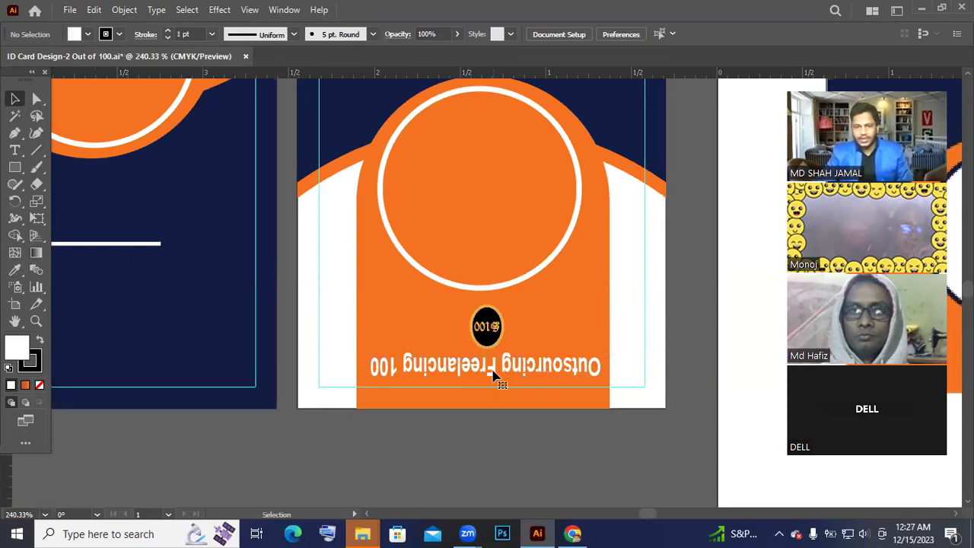
click(493, 375)
drag(493, 373, 478, 328)
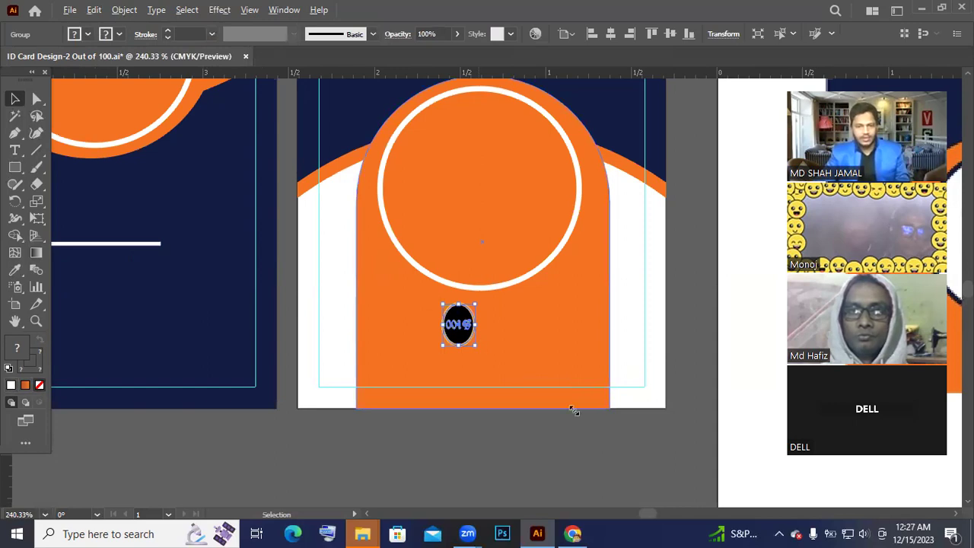
- Enlarge the S100 logo on the back card, rotate it upright and move it into the white ring
drag(574, 410, 525, 396)
drag(532, 226, 401, 404)
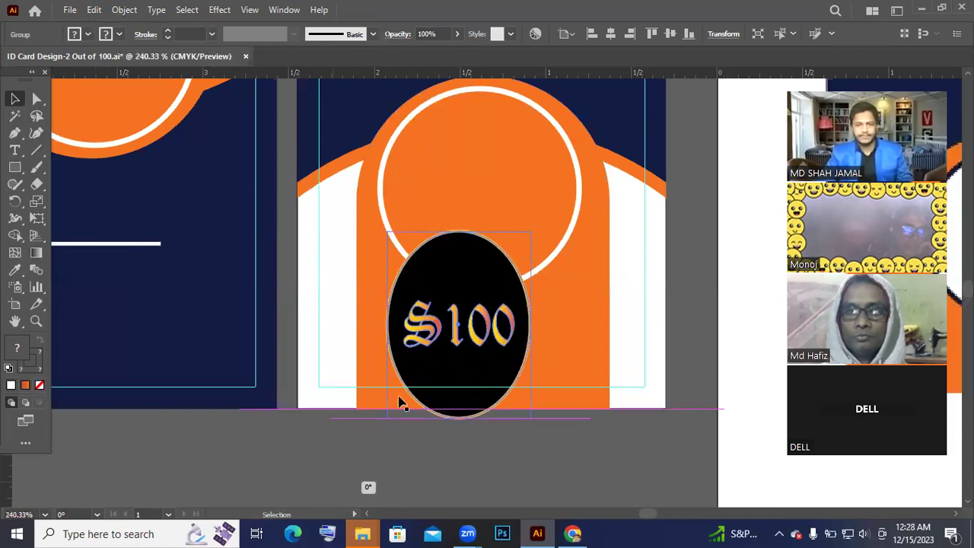
drag(437, 275, 456, 196)
key(ctrl+z)
drag(463, 336, 480, 200)
- Stretch the S100 logo to about 1.11 by 1.13 in to fill the white ring and nudge it down
drag(551, 190, 577, 191)
drag(403, 189, 385, 197)
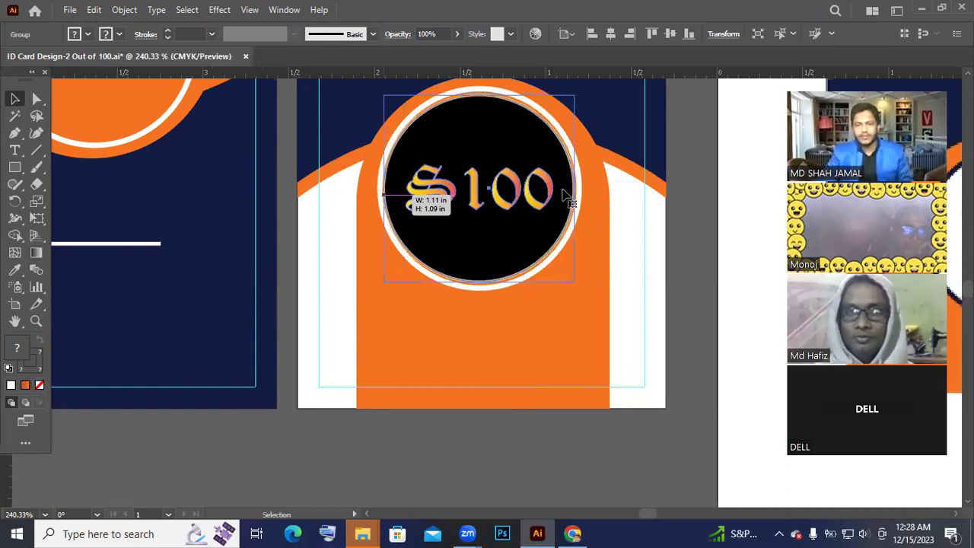
drag(575, 187, 574, 186)
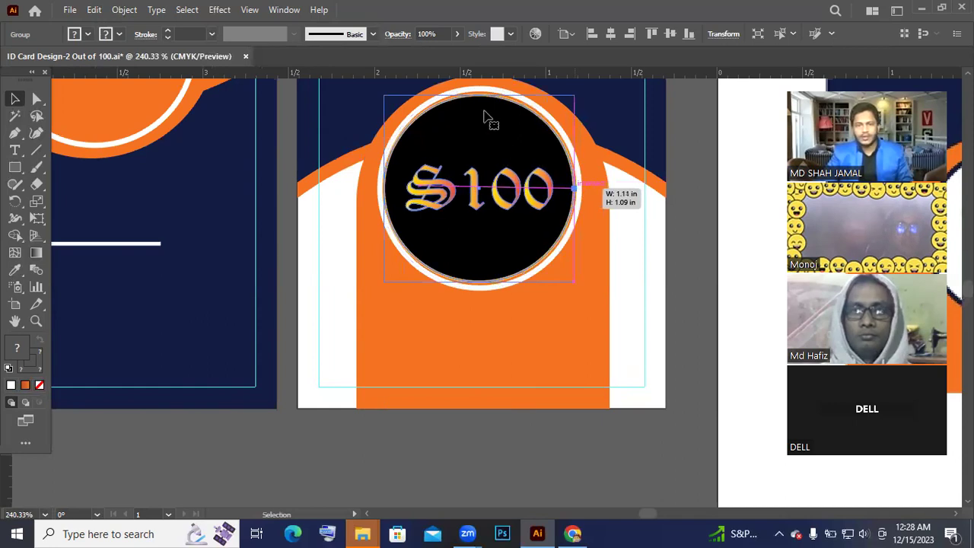
drag(479, 97, 480, 94)
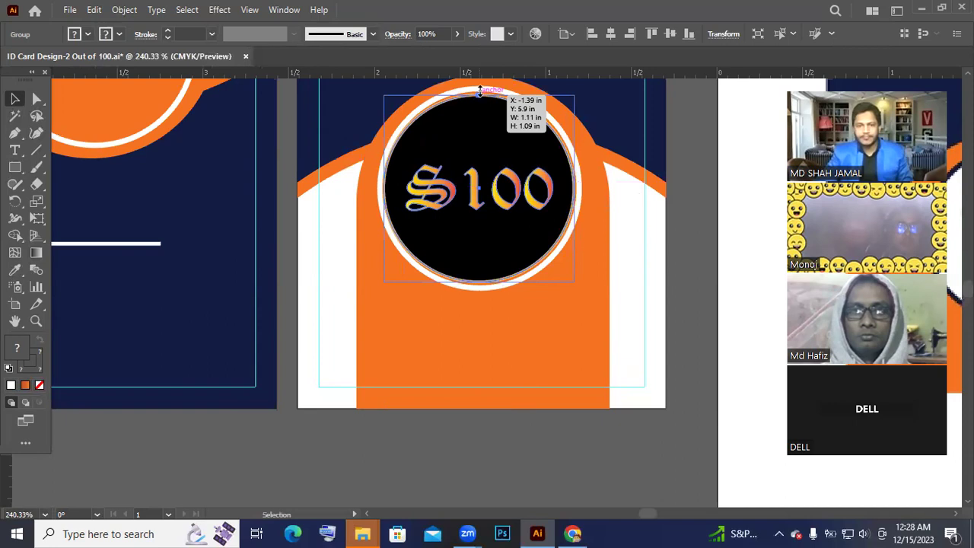
drag(479, 90, 479, 89)
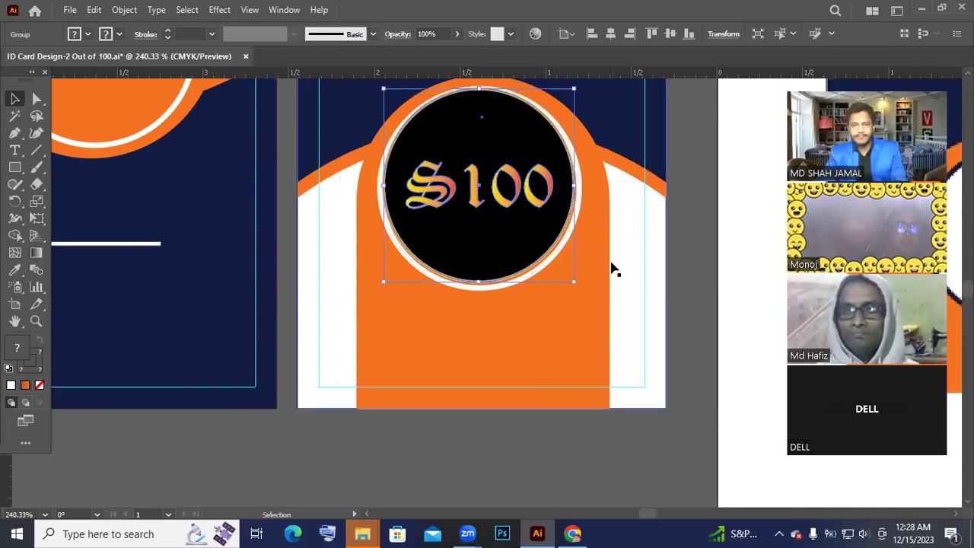
key(Down)
key(Down)
key(Down)
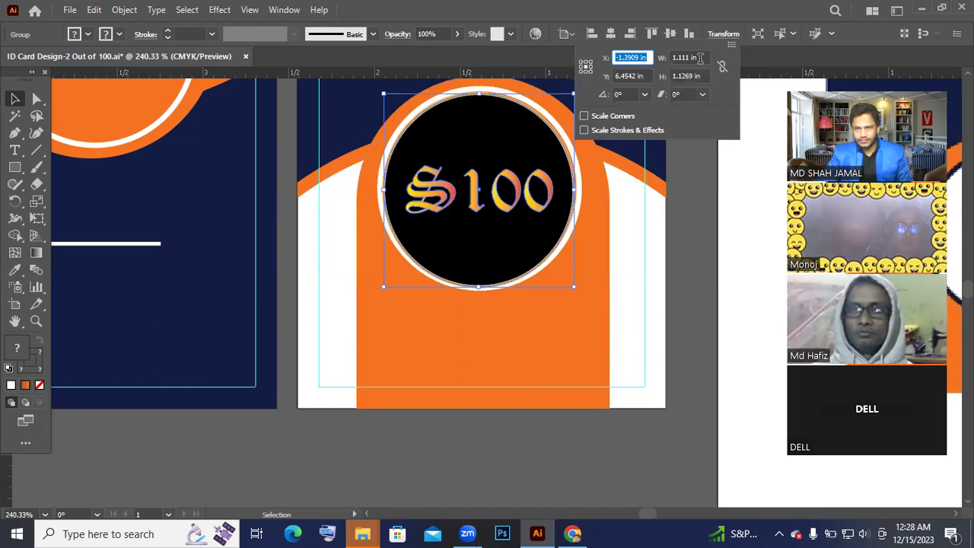
- Set the S100 logo's width to 1.11 in and its height to 1.1 in
key(Tab)
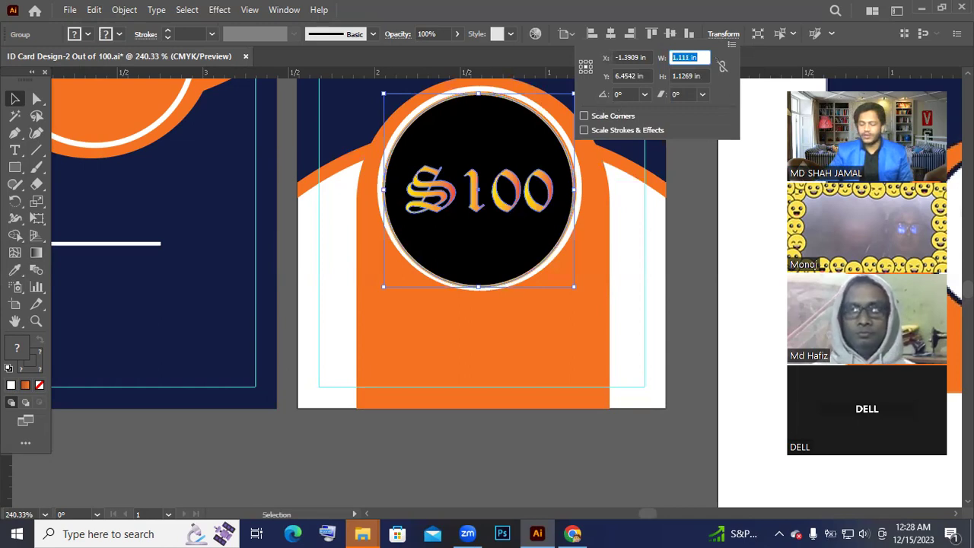
text(1.11)
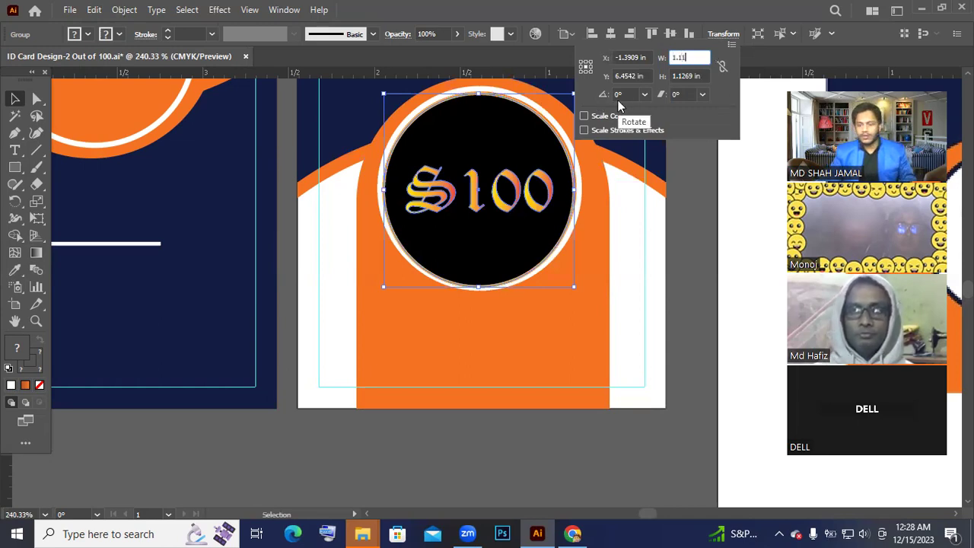
key(Tab)
text(1.1)
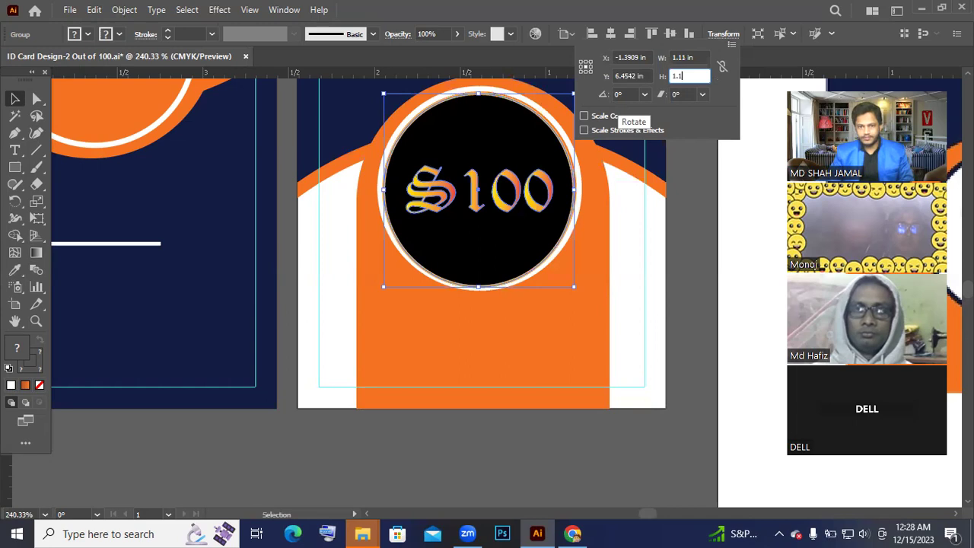
key(Return)
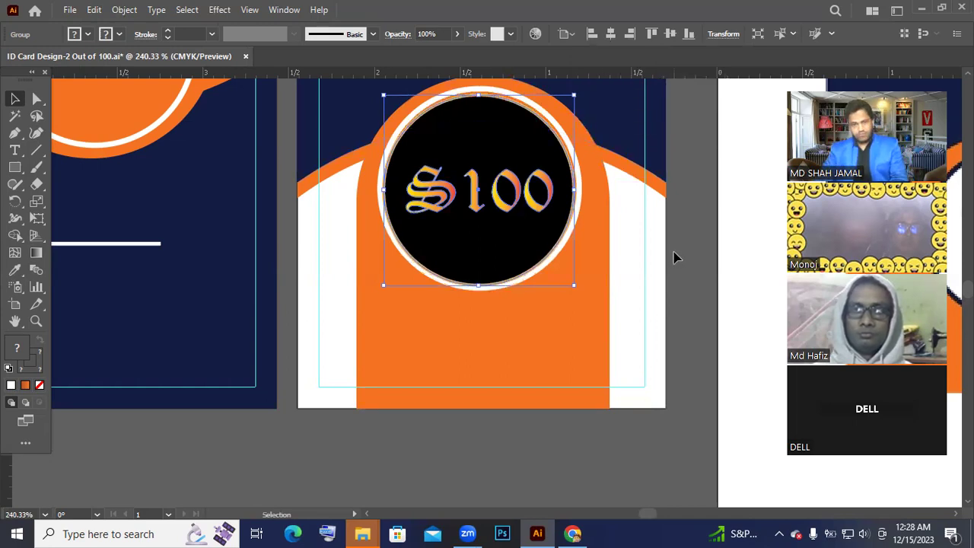
- Nudge the S100 logo until it is centred inside the back card's white ring, then deselect it
key(Right)
key(Up)
key(Left)
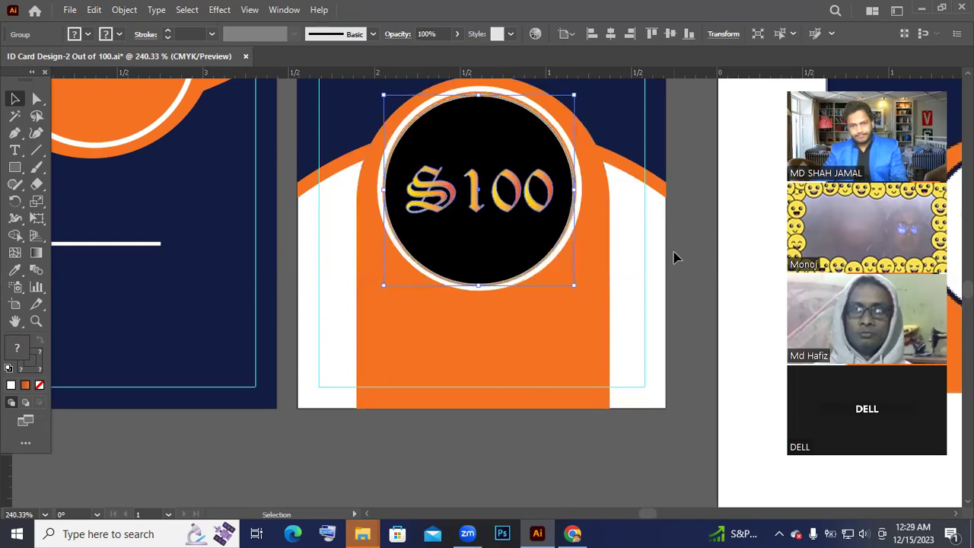
key(Up)
key(Right)
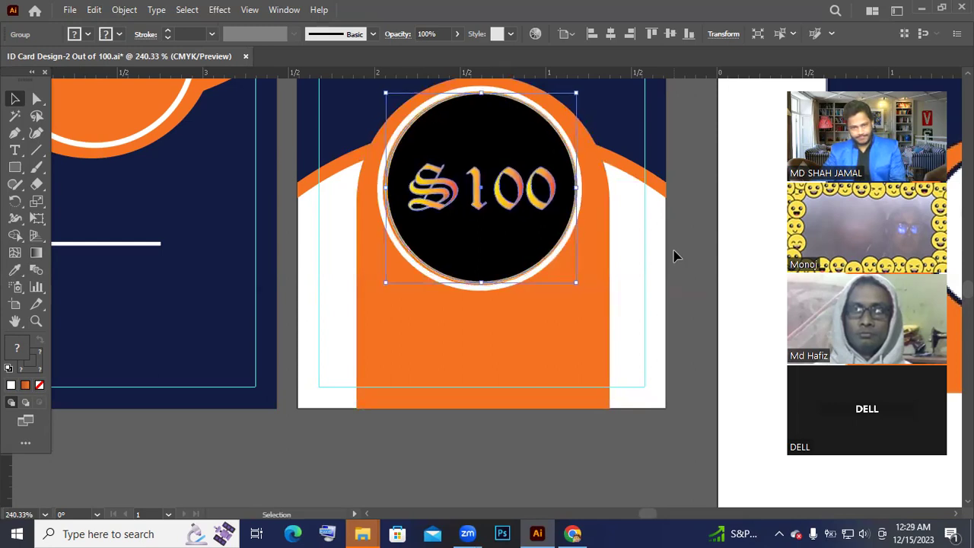
key(Left)
mouse_move(502, 211)
mouse_down()
mouse_move(522, 202)
mouse_move(528, 322)
mouse_move(501, 205)
mouse_move(510, 204)
mouse_up()
scroll(598, 312, down, 3)
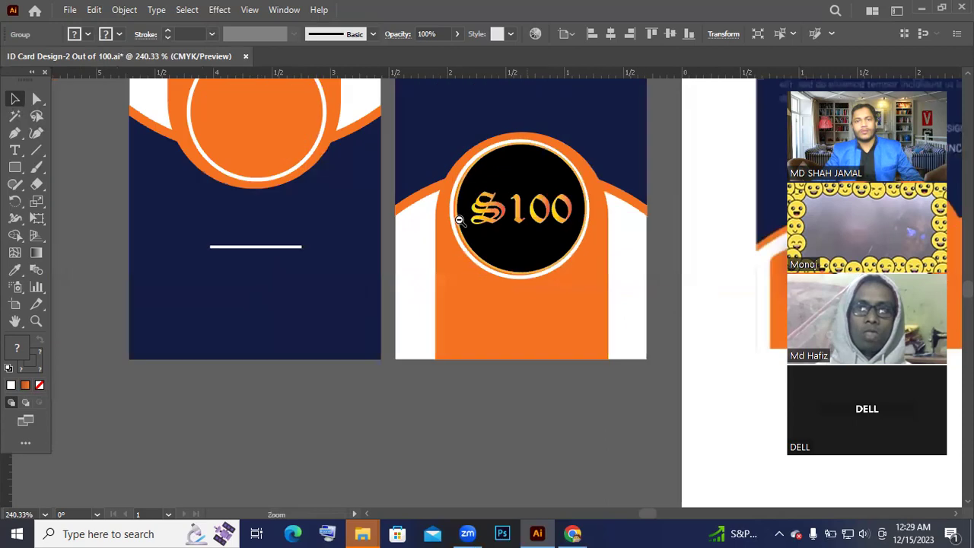
scroll(585, 261, down, 2)
scroll(411, 242, down, 1)
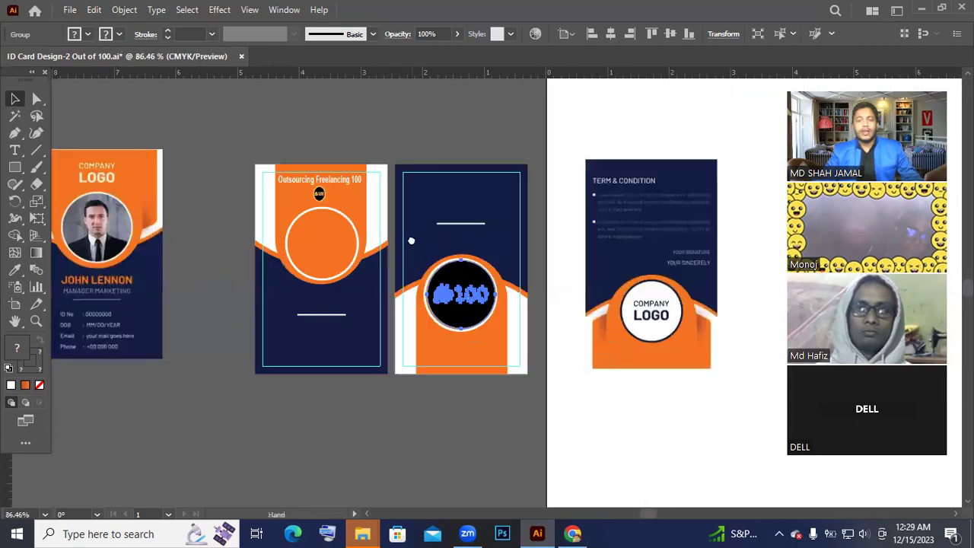
click(415, 146)
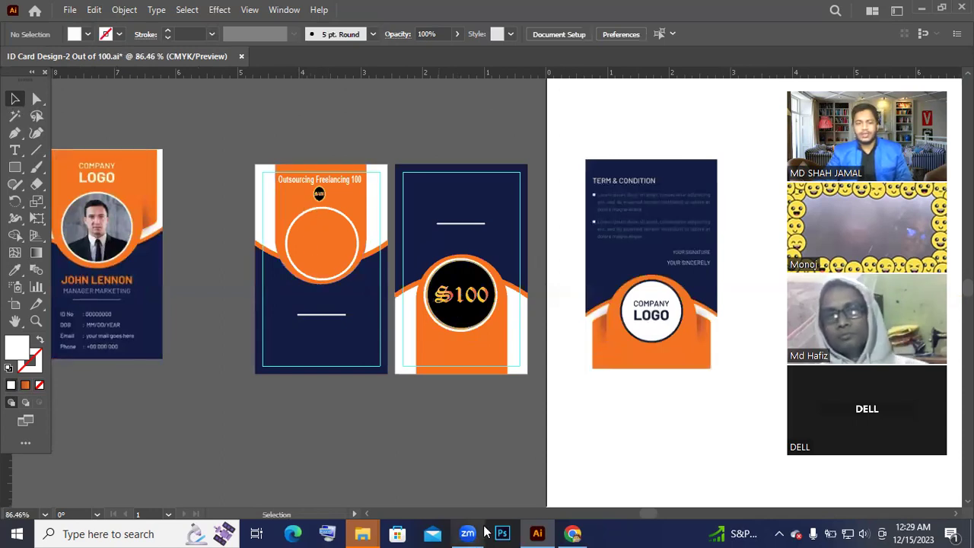
- Switch to Chrome, open the browser profile with the S100 picture and go to facebook.com
click(573, 533)
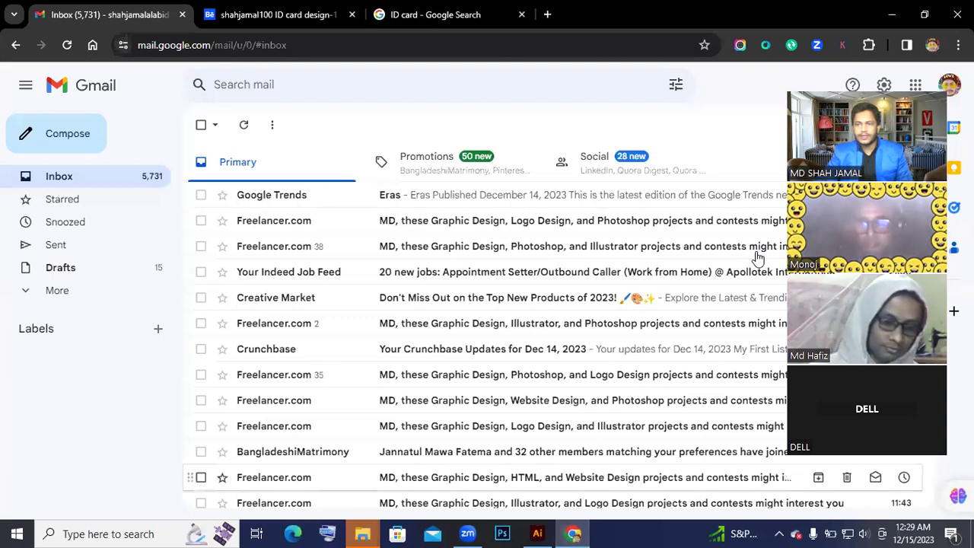
click(932, 45)
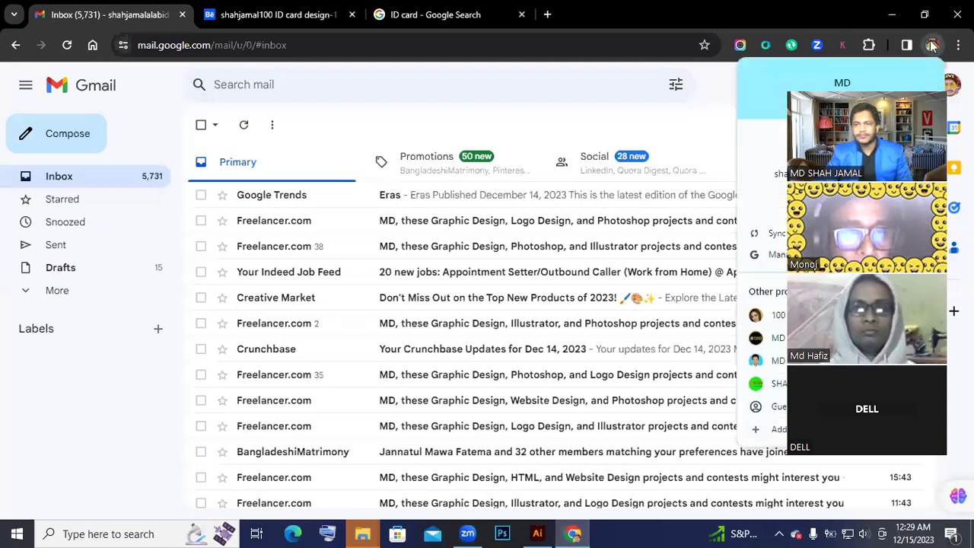
click(758, 338)
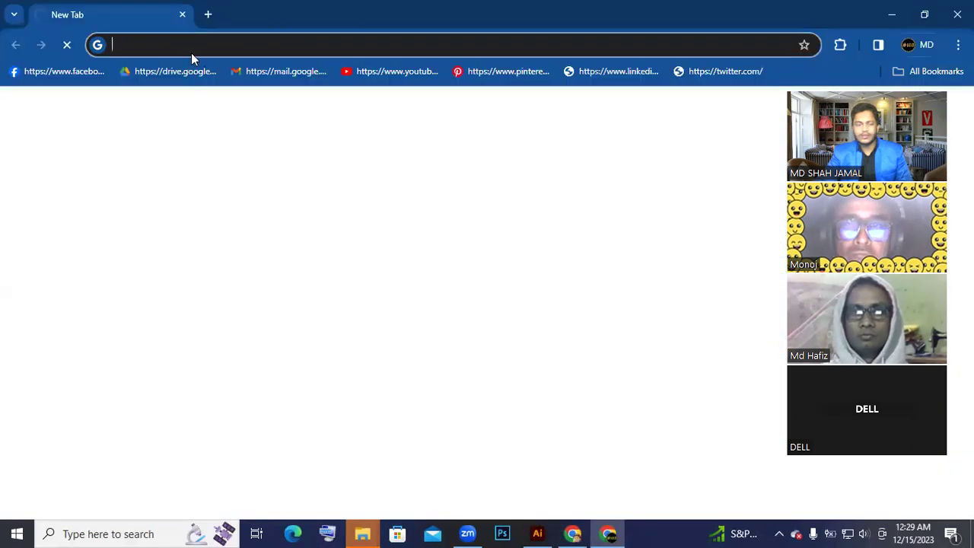
text(facebook.com)
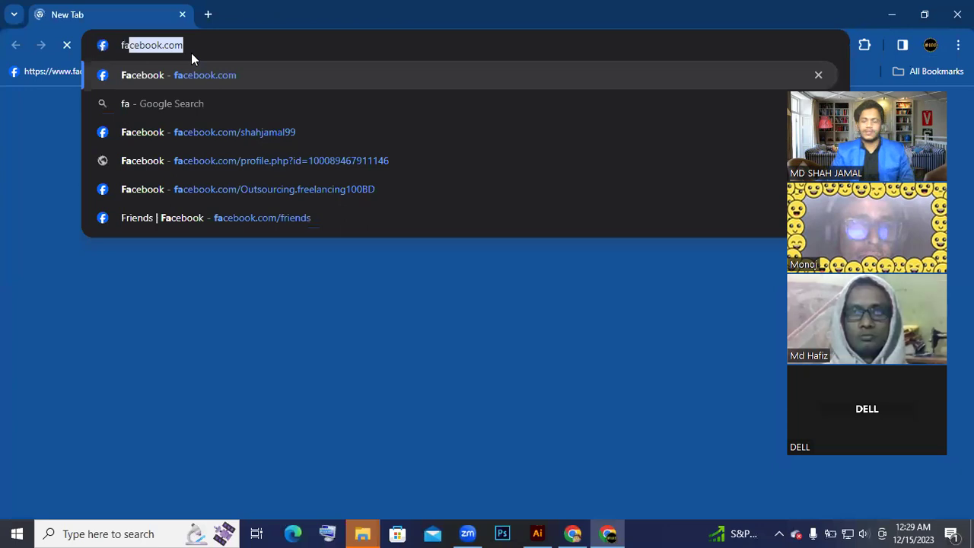
key(Return)
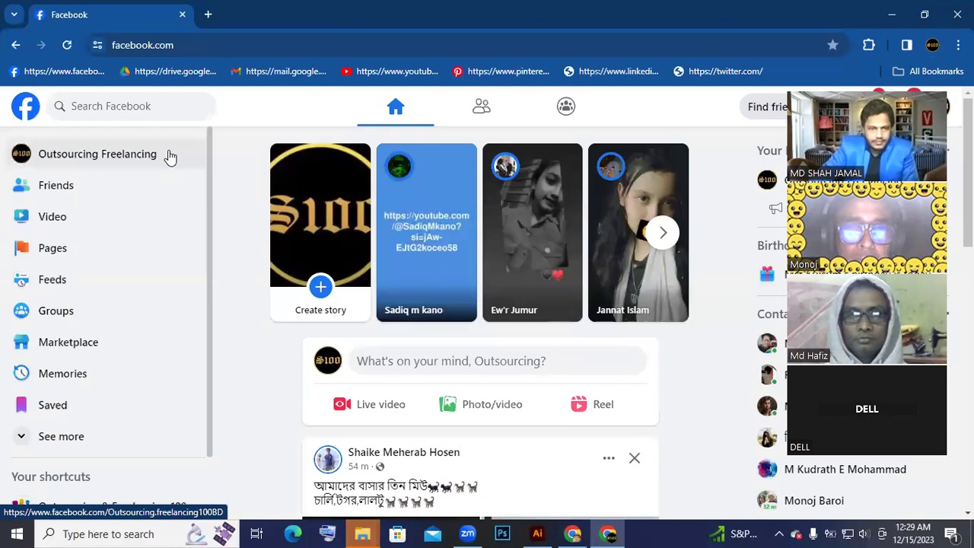
- Open the Outsourcing Freelancing profile and view the timeline photo of the man in a white cap beside an ID card
click(171, 156)
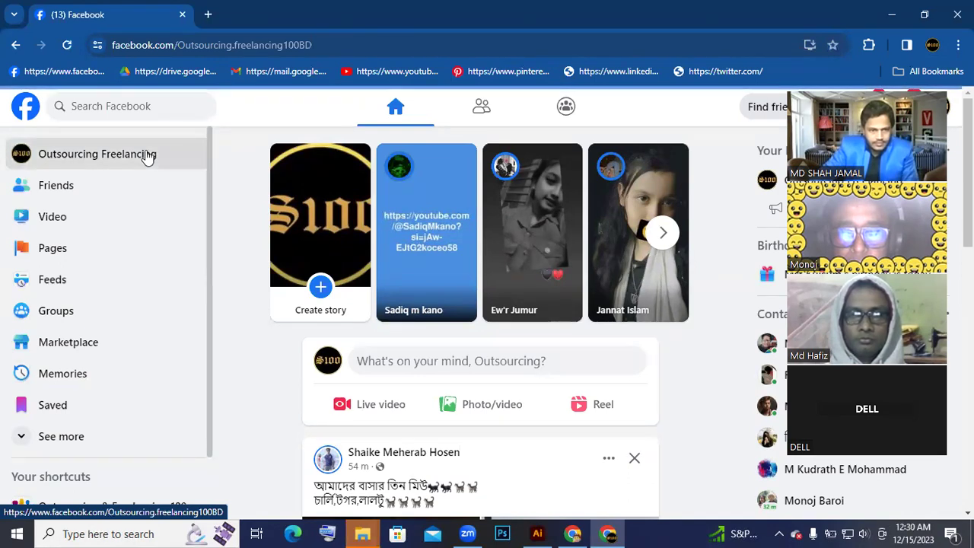
scroll(448, 354, down, 1)
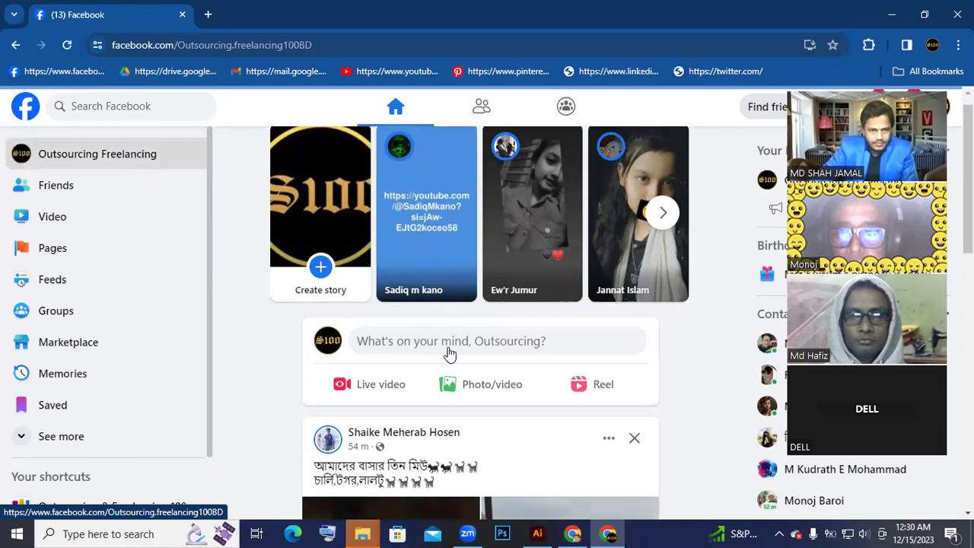
scroll(449, 354, down, 1)
scroll(449, 354, down, 3)
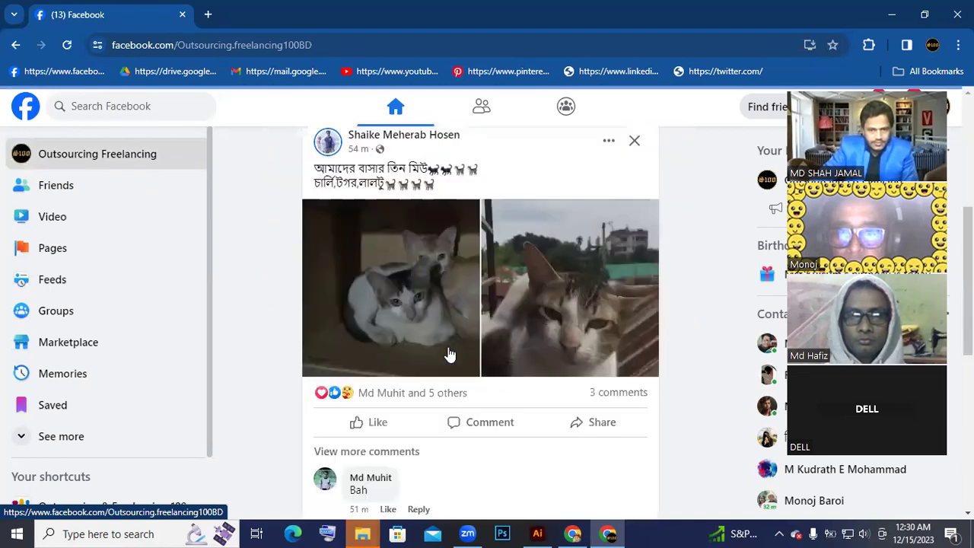
scroll(449, 354, down, 1)
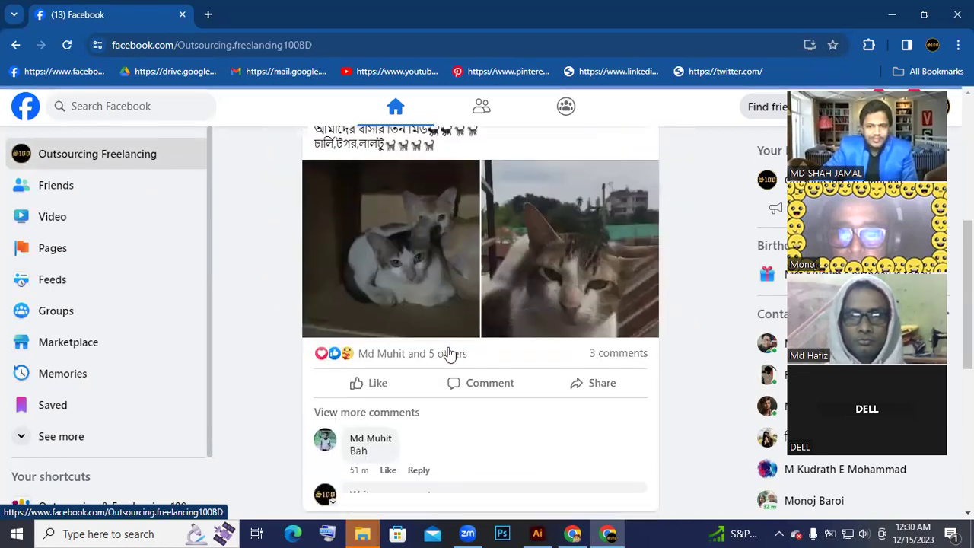
scroll(449, 354, down, 2)
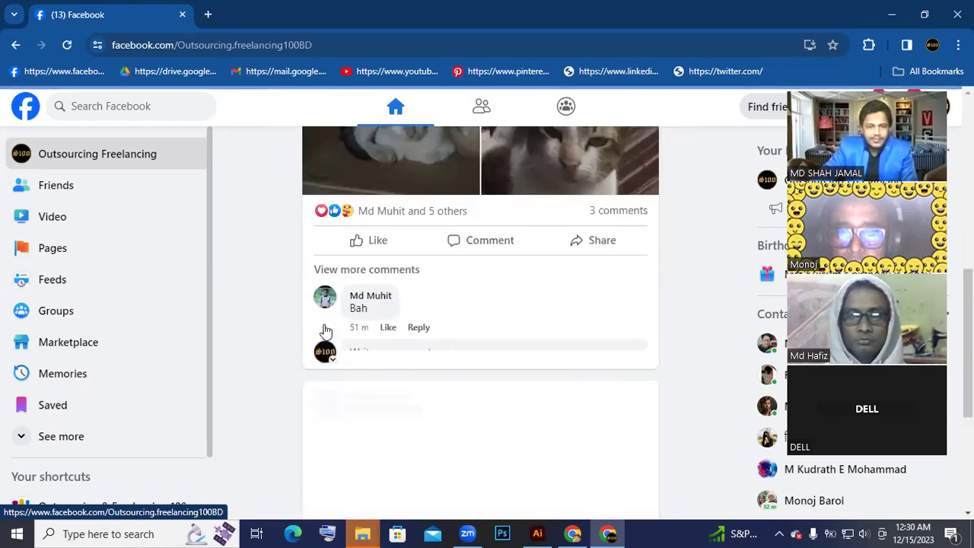
scroll(341, 361, up, 3)
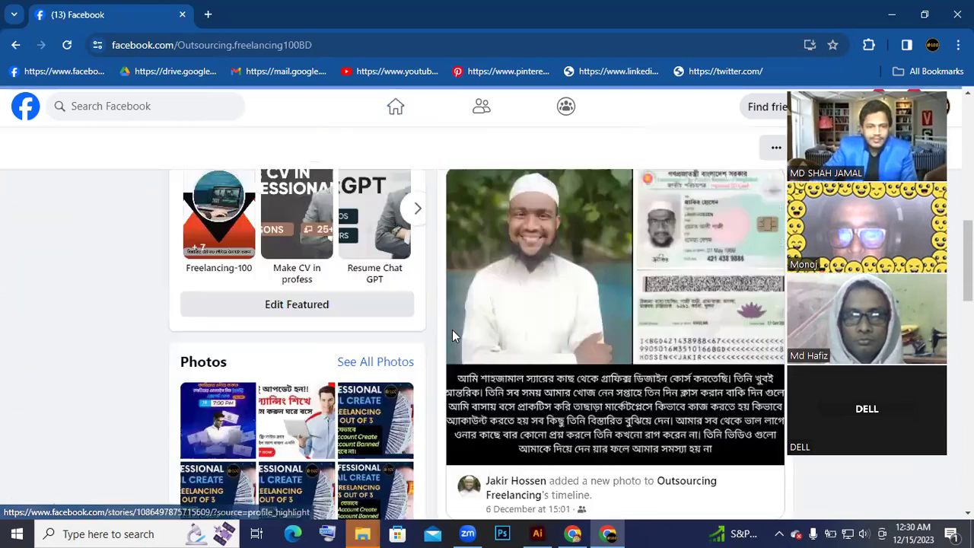
click(520, 268)
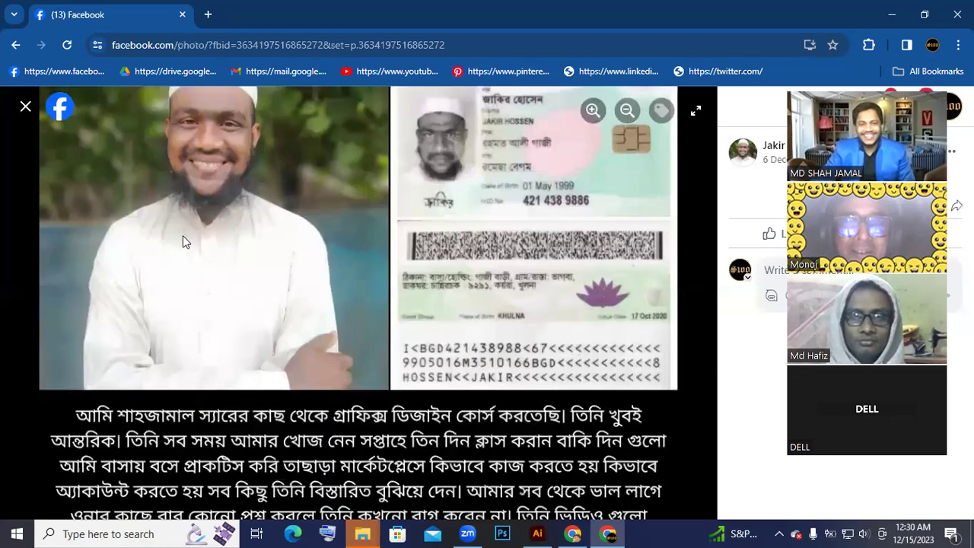
- Copy the enlarged portrait photo from Facebook, switch to Illustrator and paste it into the ID card document
click(279, 337)
right_click(238, 217)
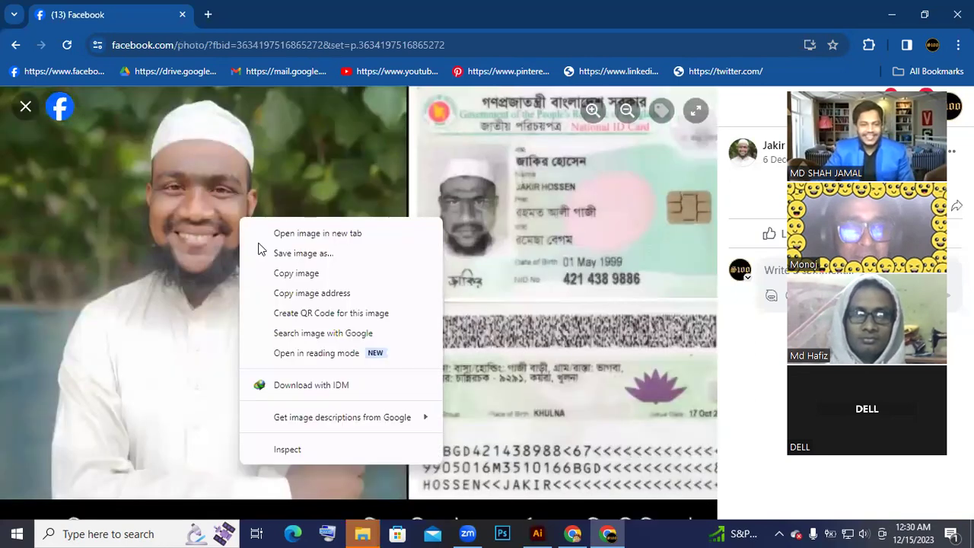
click(498, 533)
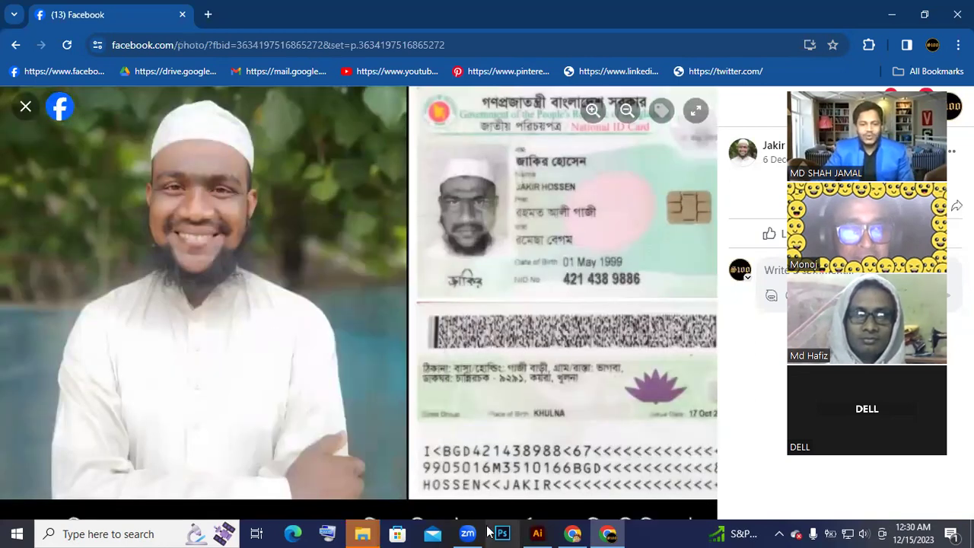
mouse_move(572, 533)
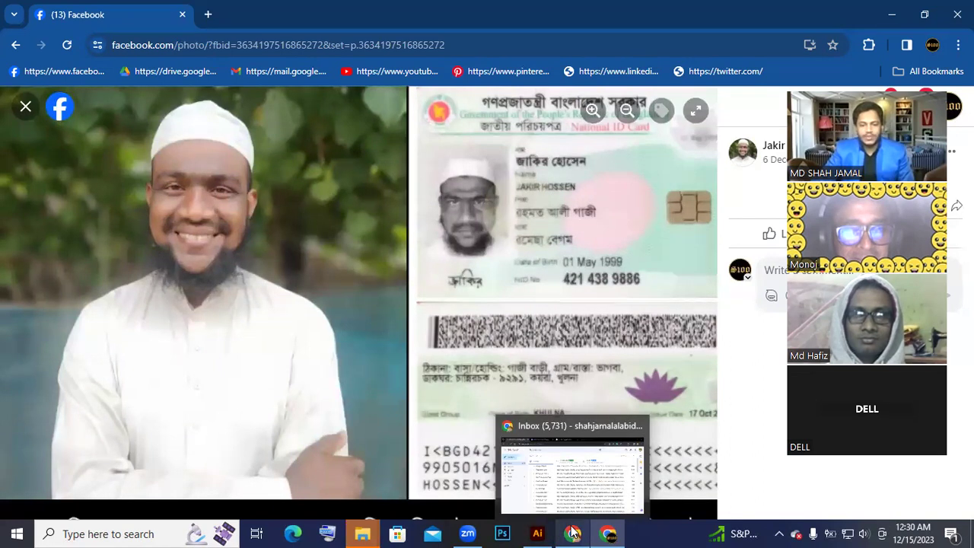
click(535, 533)
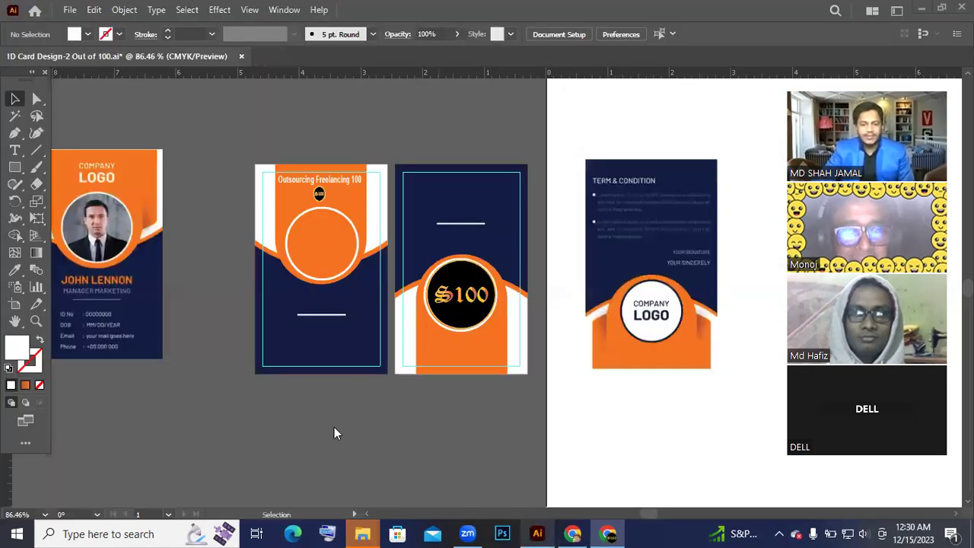
key(ctrl)
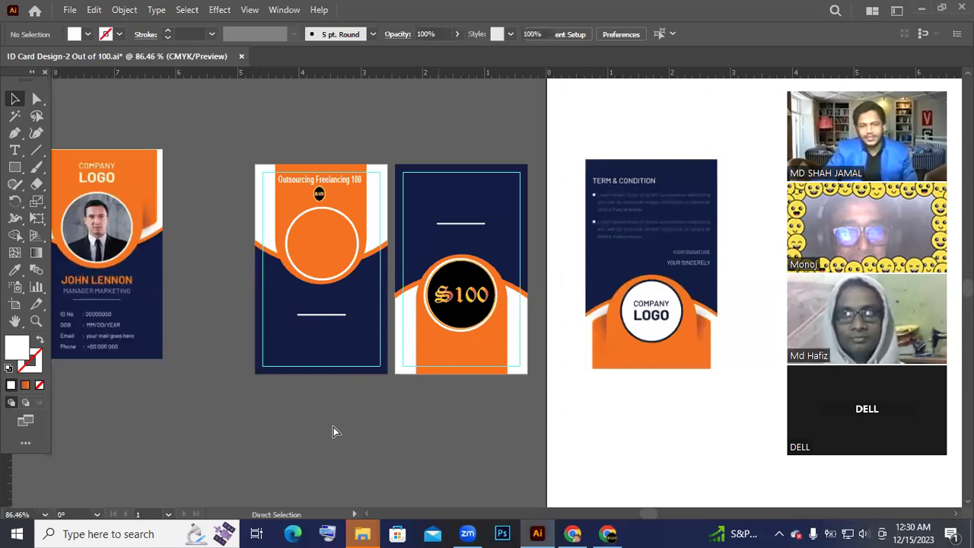
key(ctrl+v)
- Scale the pasted photo down to about 4.88 by 4.09 in and move it to the empty area below the cards
drag(446, 301, 505, 367)
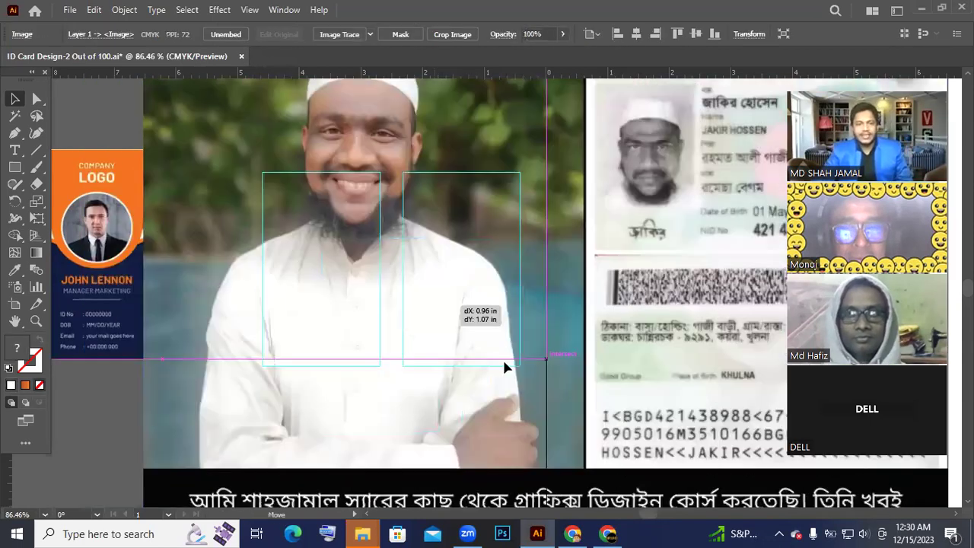
drag(586, 392, 595, 359)
drag(546, 282, 467, 374)
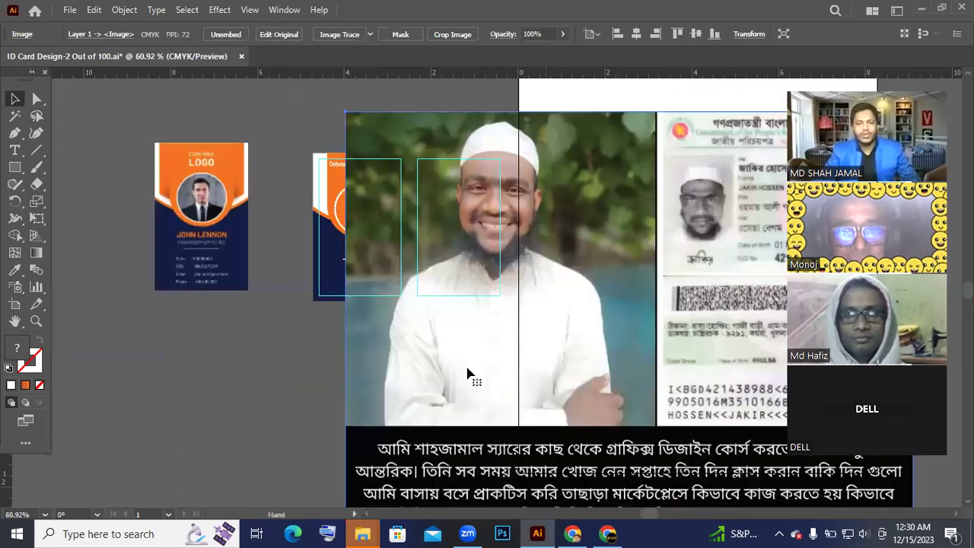
drag(397, 391, 603, 410)
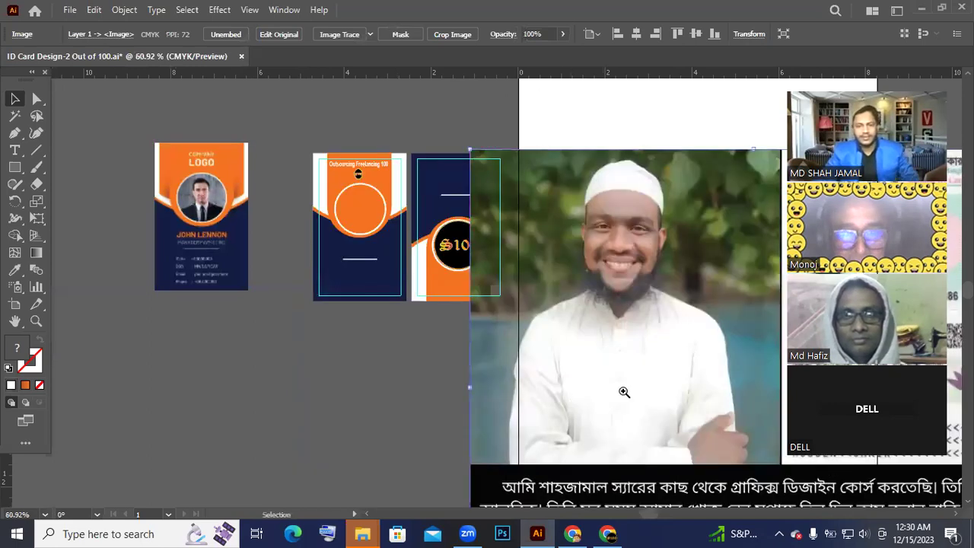
alt+click(651, 364)
drag(645, 370, 209, 292)
scroll(426, 426, down, 3)
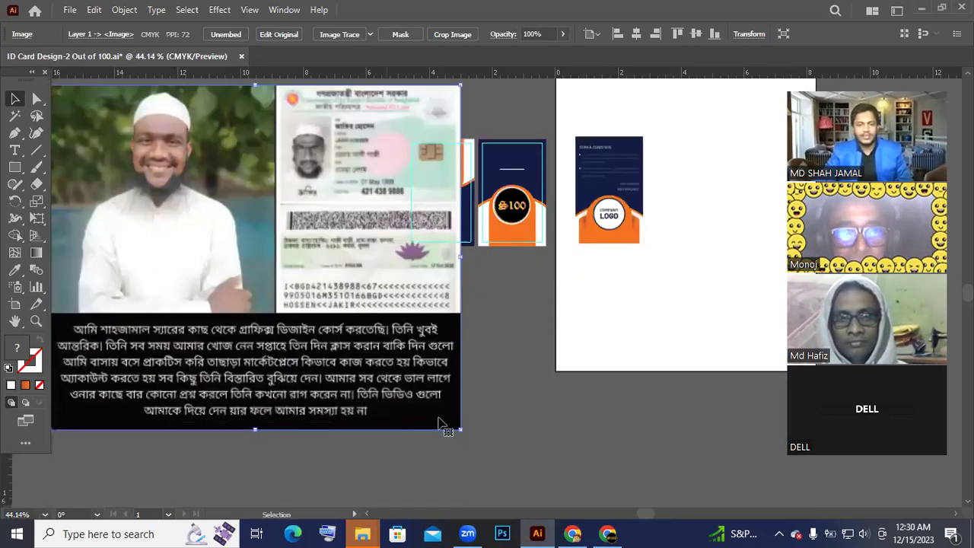
drag(460, 429, 330, 322)
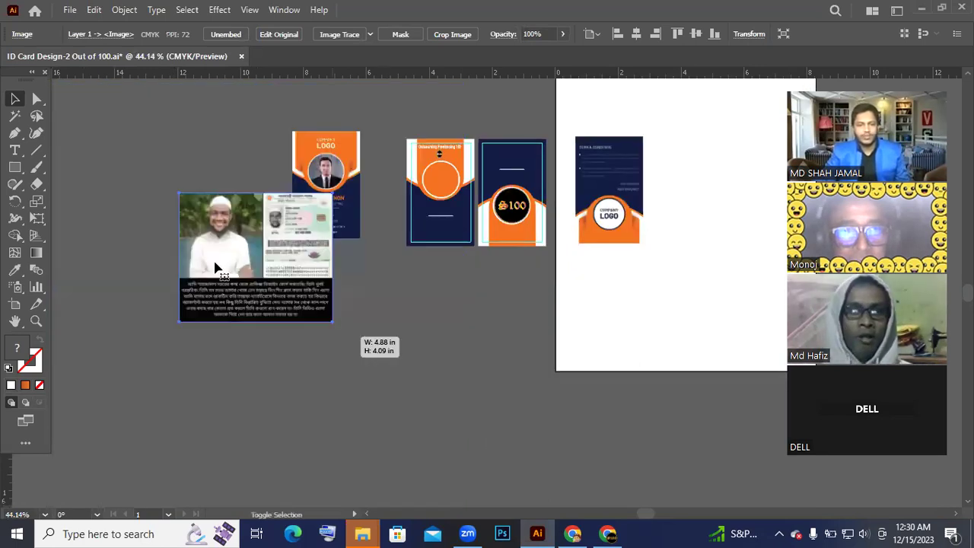
drag(207, 227, 334, 327)
click(330, 318)
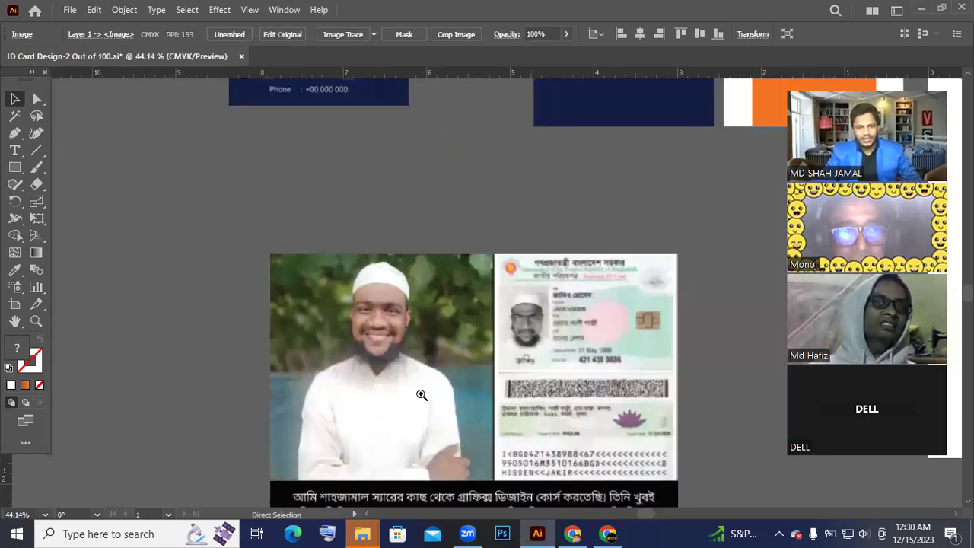
- Draw a circle about 1.57 in across over the man's head and shoulders in the pasted photo
click(344, 330)
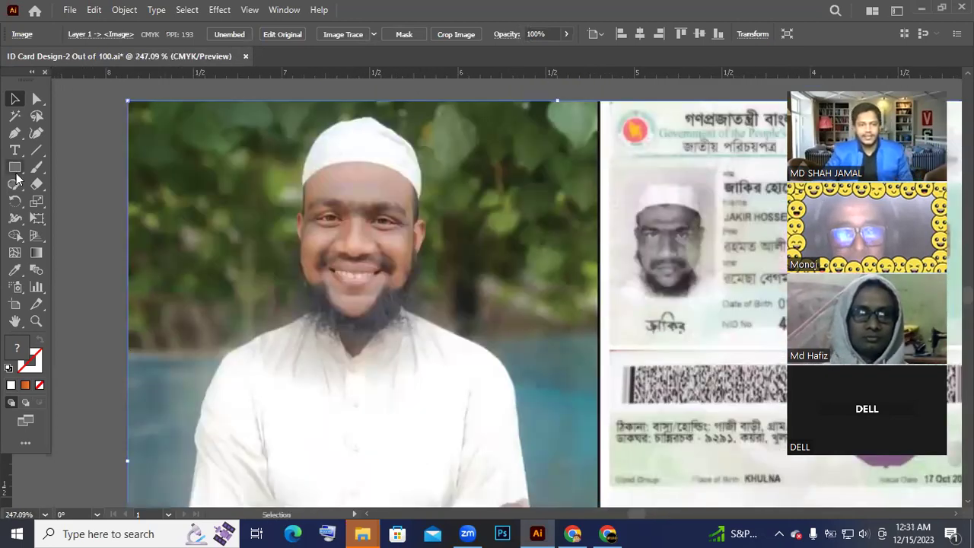
drag(14, 166, 59, 206)
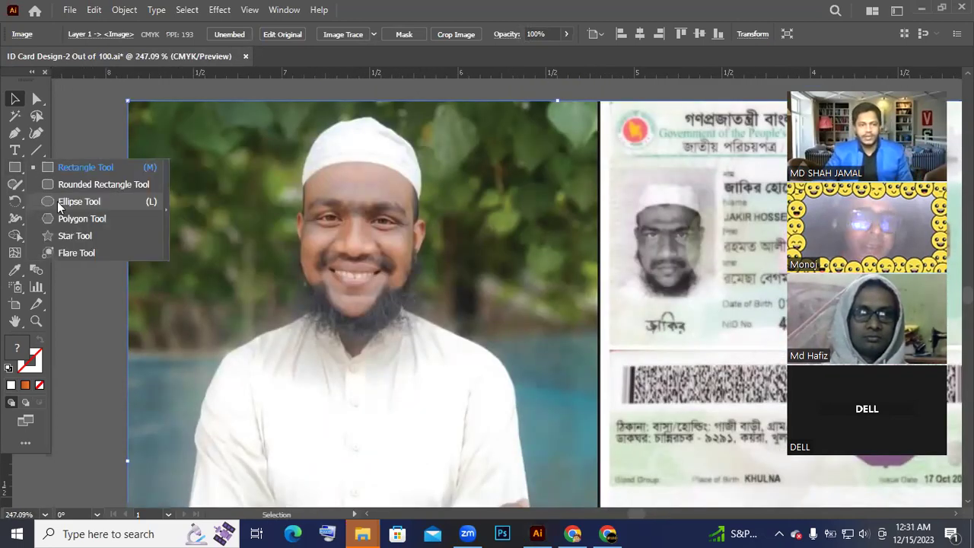
click(352, 261)
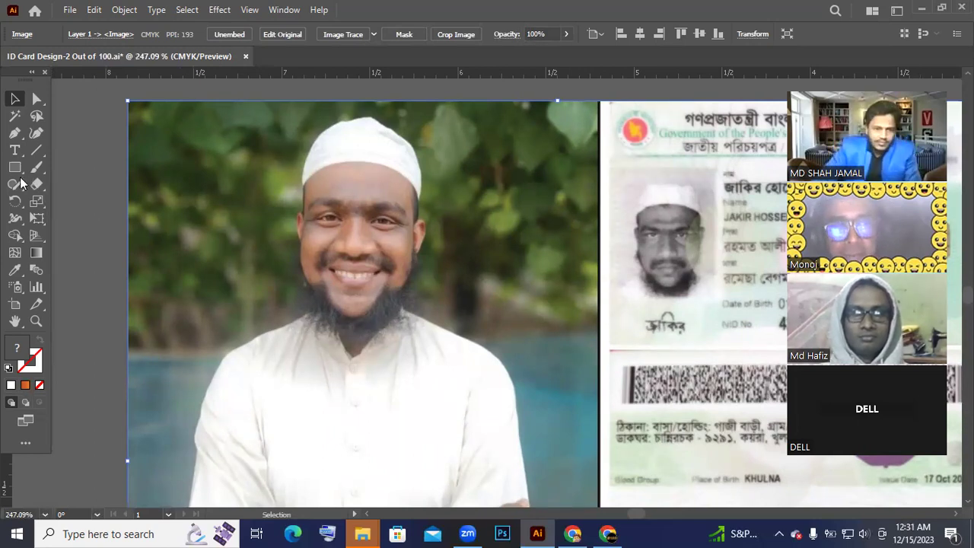
key(l)
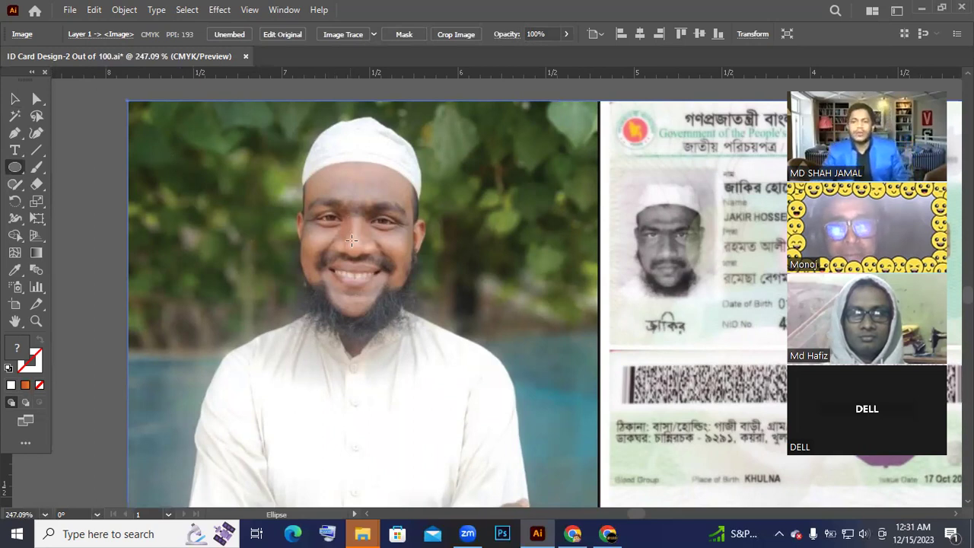
drag(352, 242, 471, 380)
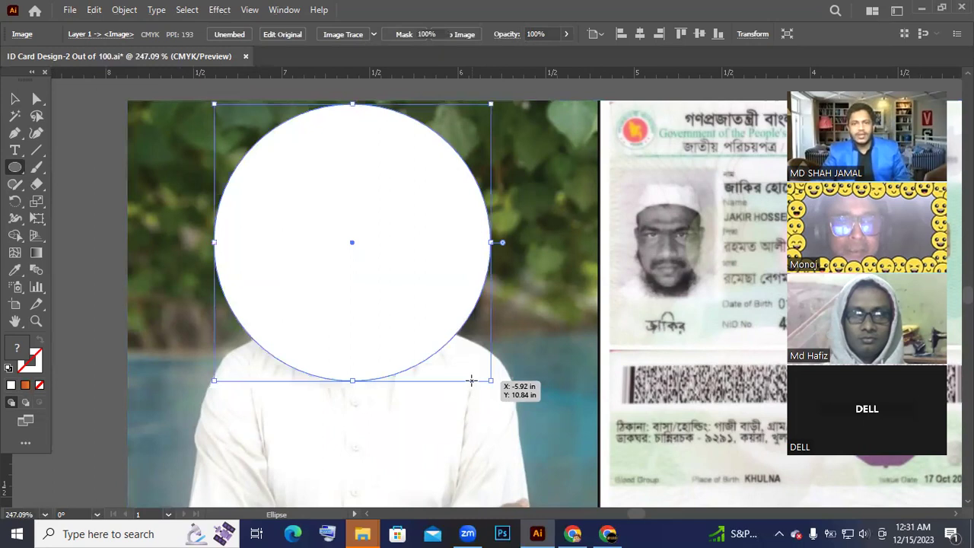
- Set the circle's opacity to 50% and shift it slightly so it is centred over the man's face
click(426, 33)
text(50)
key(Return)
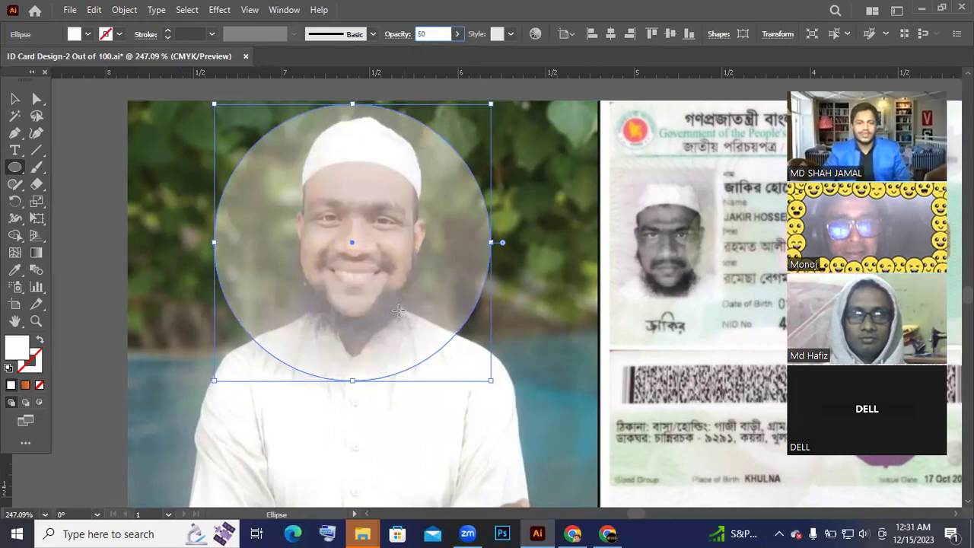
key(v)
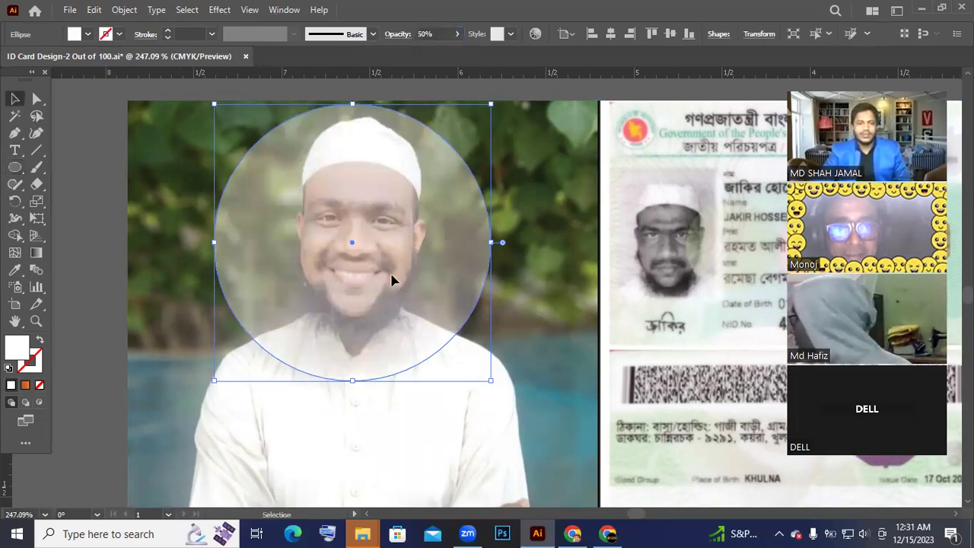
drag(391, 280, 395, 289)
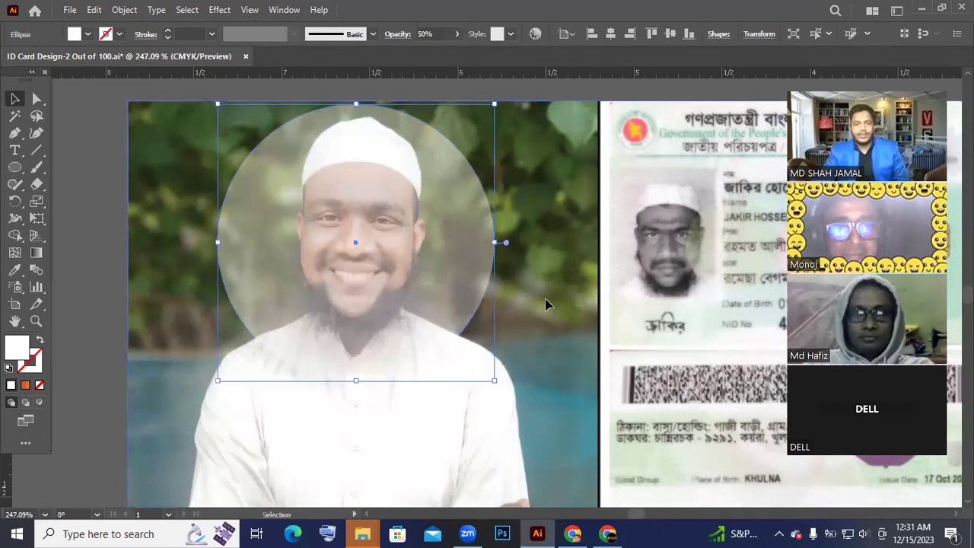
- Select the photo together with the circle and make a clipping mask that crops the portrait to the circle
click(545, 305)
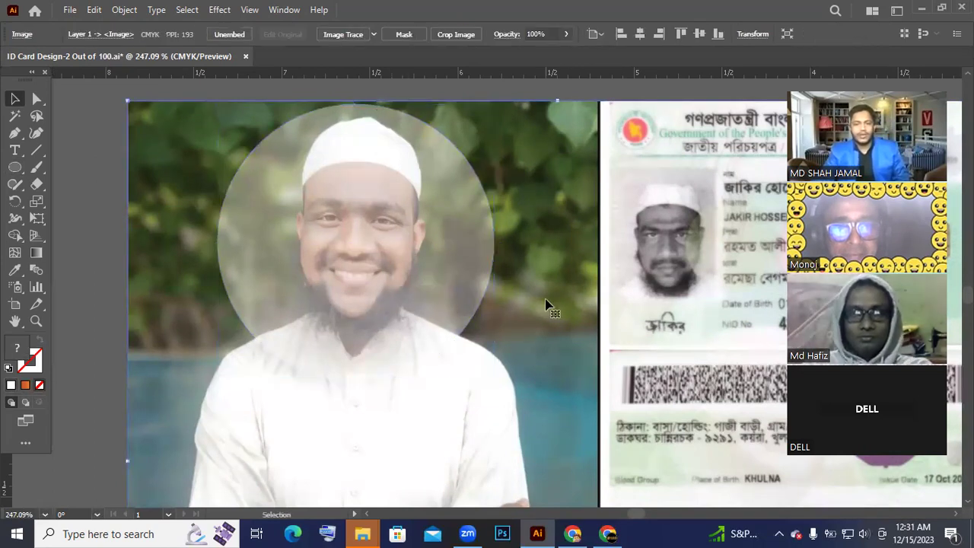
shift+click(381, 290)
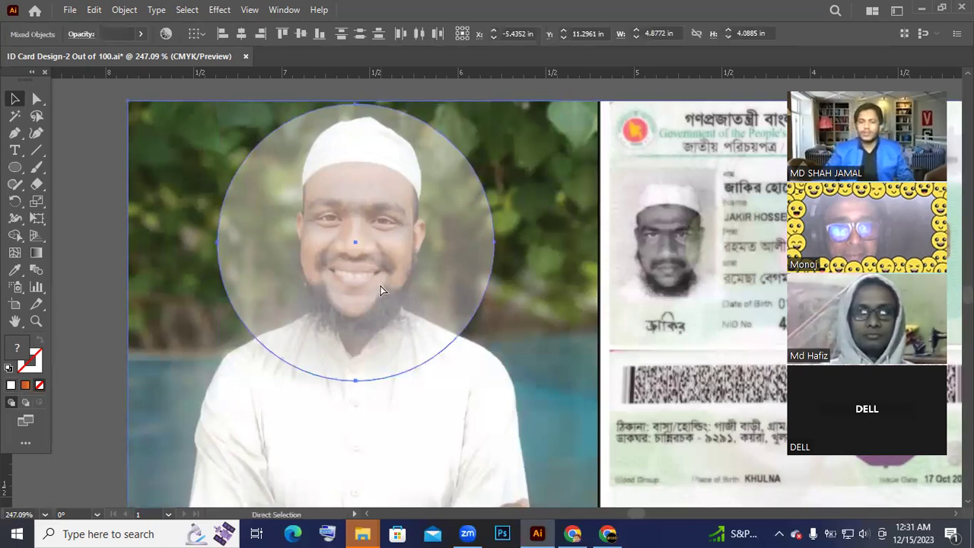
key(ctrl+7)
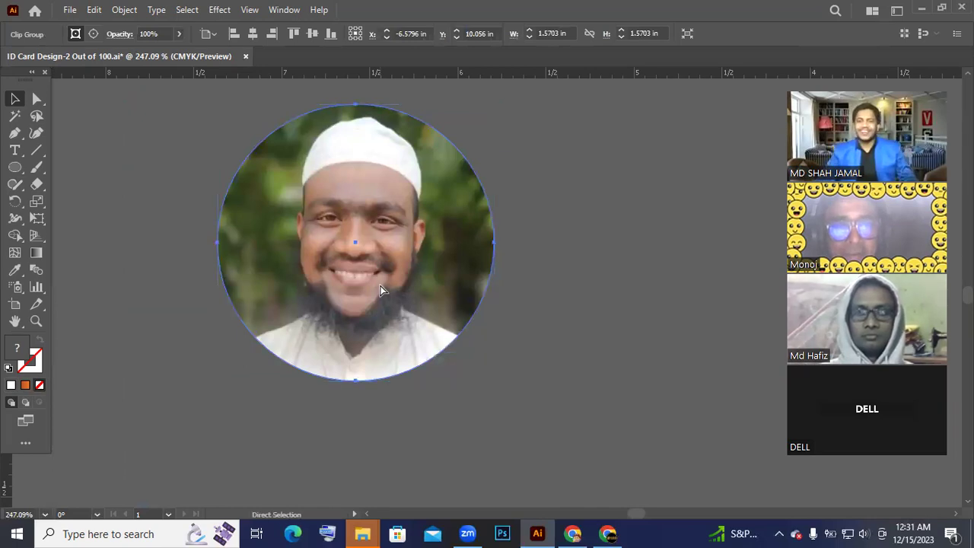
- Scale the circular portrait down to about 1.1 in wide and high
key(ctrl+minus)
key(ctrl+minus)
key(ctrl+minus)
key(ctrl+minus)
scroll(372, 282, up, 1)
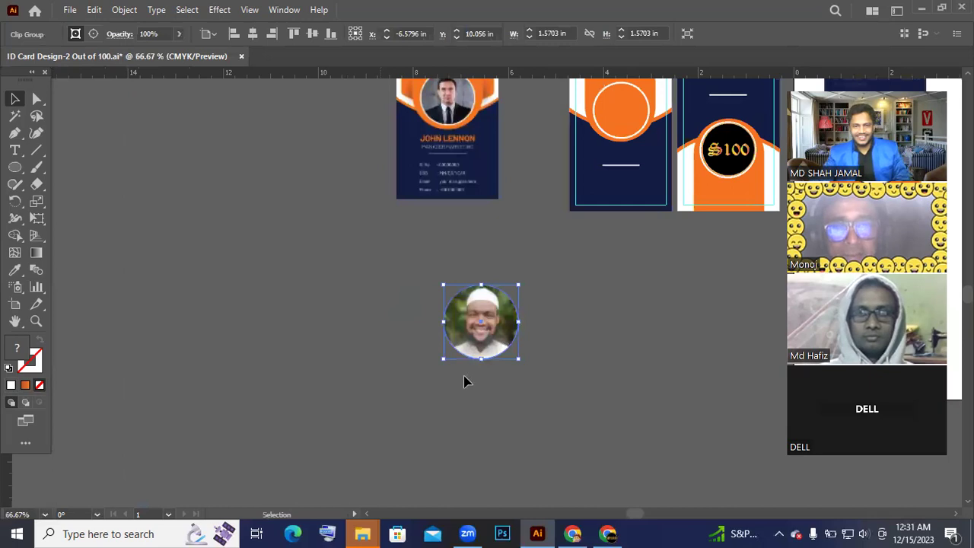
scroll(479, 414, up, 3)
drag(491, 437, 548, 367)
scroll(483, 351, up, 2)
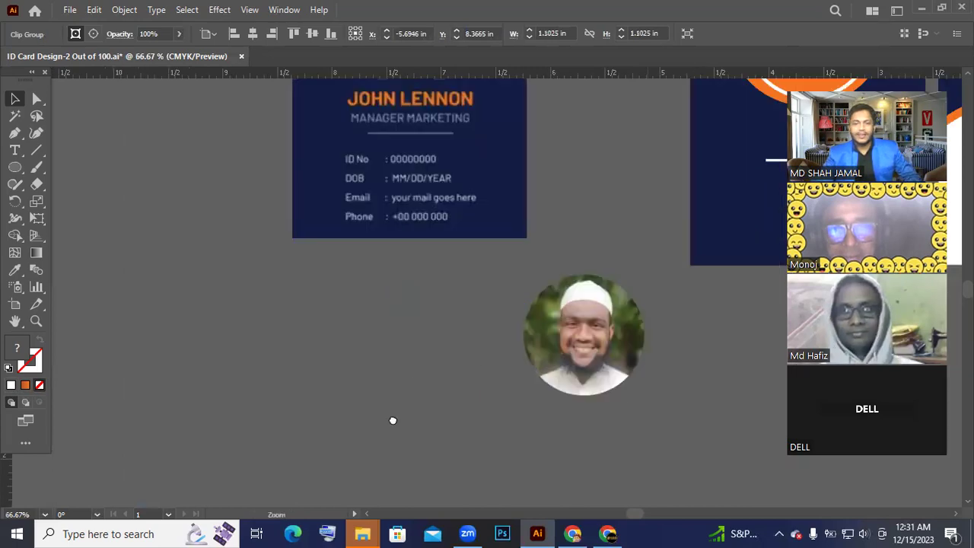
- Move the circular portrait into the white ring on the front card and nudge it until it is centred
drag(449, 337, 585, 185)
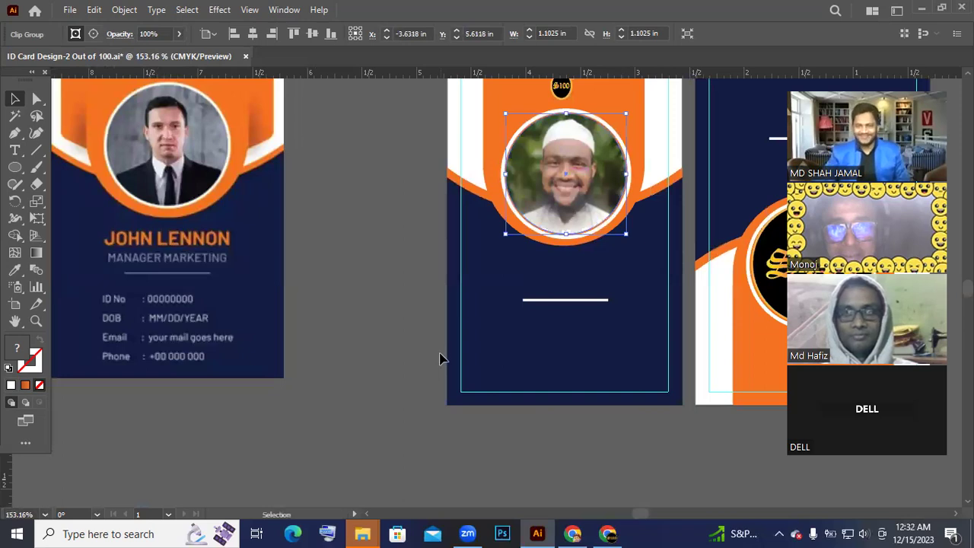
key(Down)
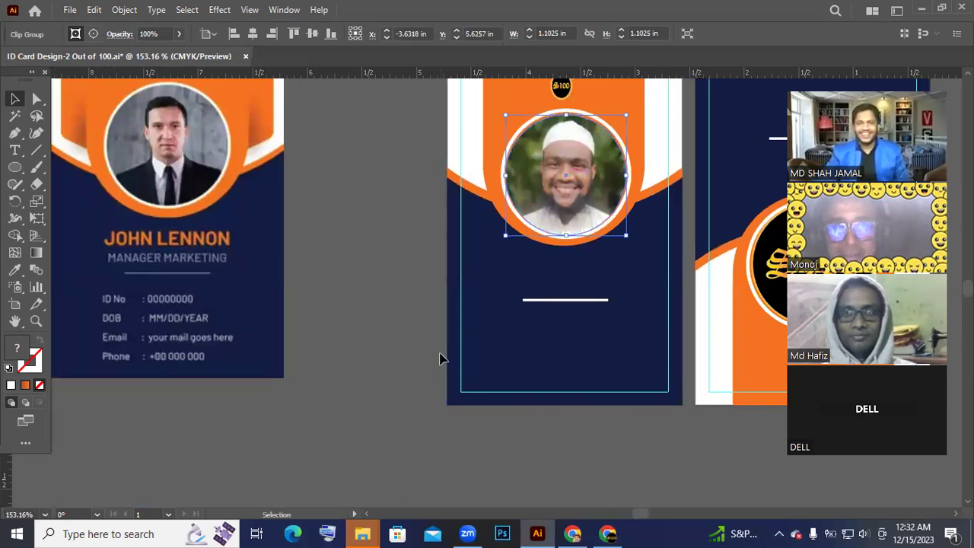
key(Up)
key(Right)
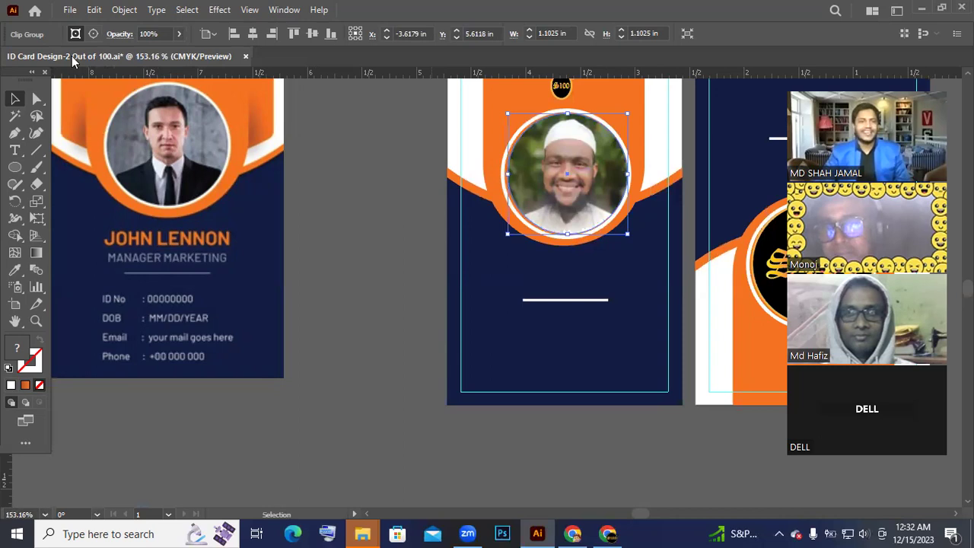
- Deselect the portrait and save the ID card document
click(71, 14)
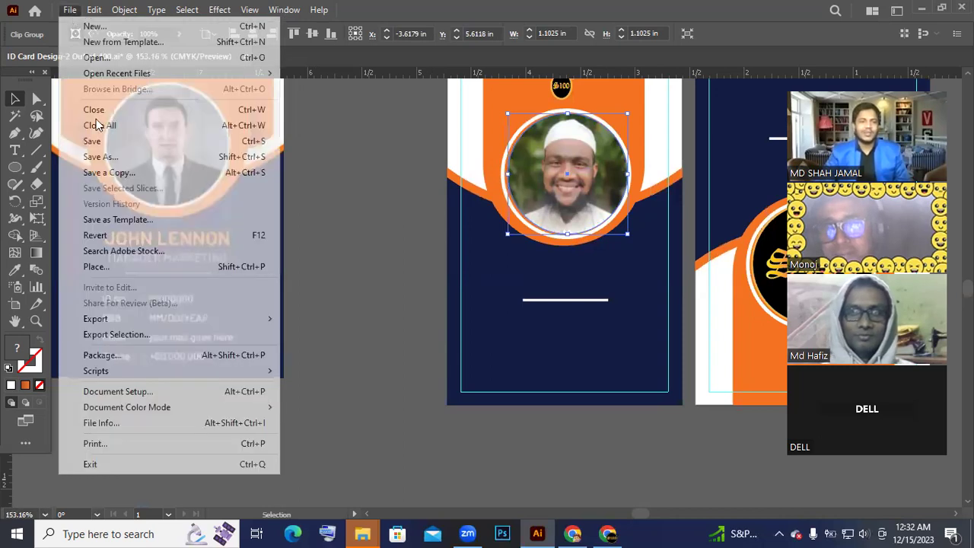
click(384, 293)
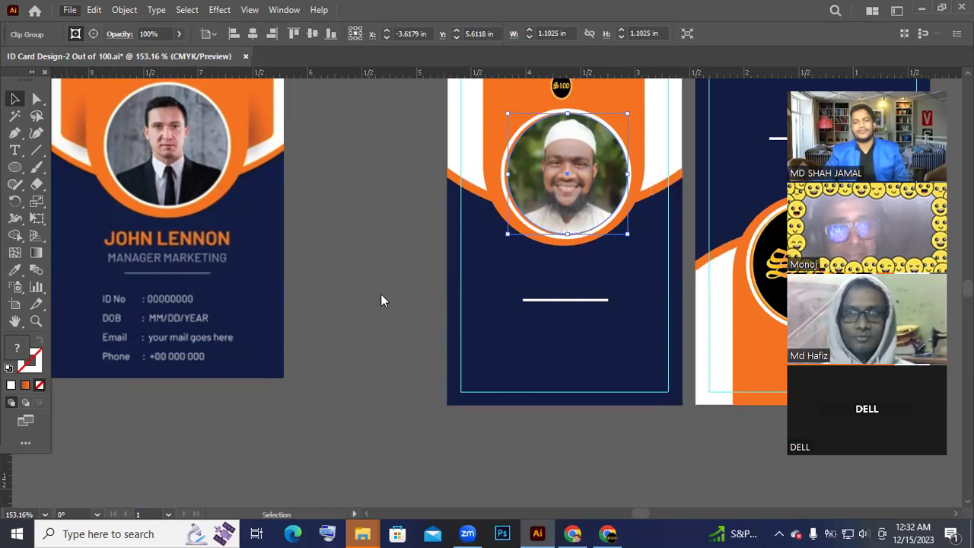
click(327, 400)
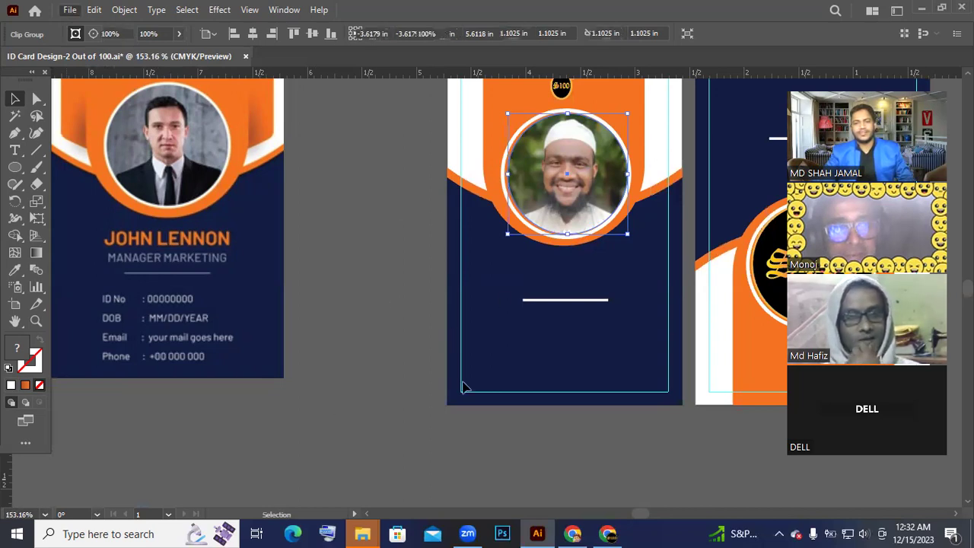
key(ctrl+s)
- Compare the front and back cards with their reference images, examining the reference's logo circle, side shadows and Term & Condition text
key(ctrl+1)
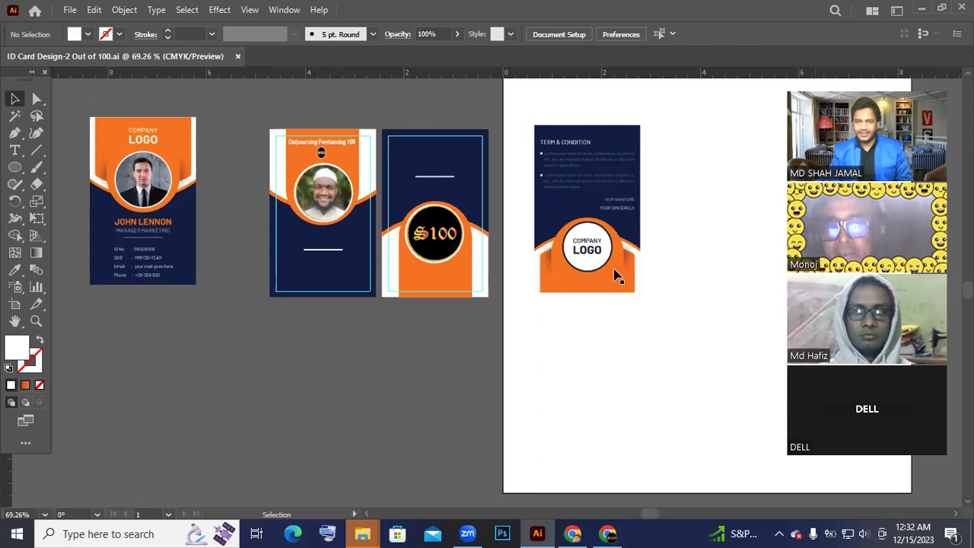
key(ctrl+space)
click(552, 322)
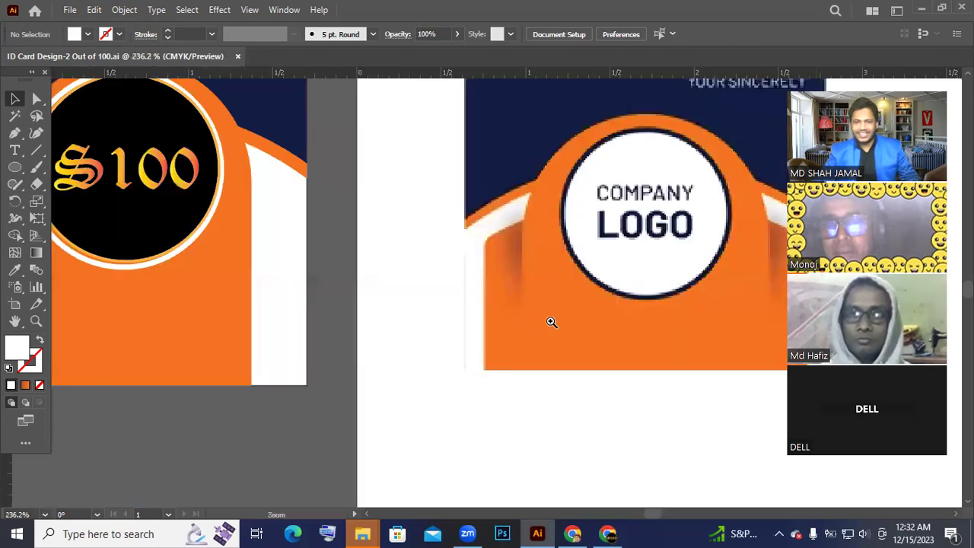
scroll(480, 352, down, 2)
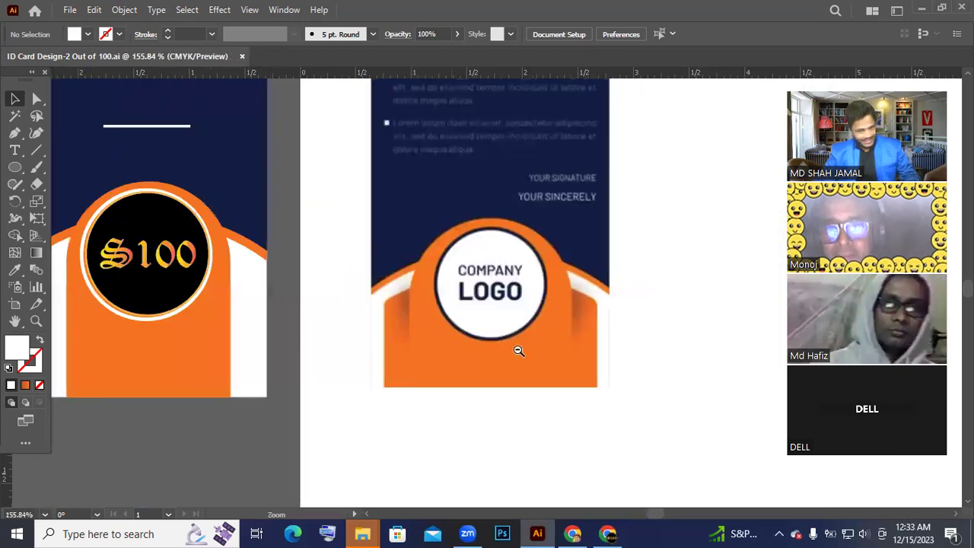
scroll(515, 350, down, 1)
scroll(540, 357, down, 1)
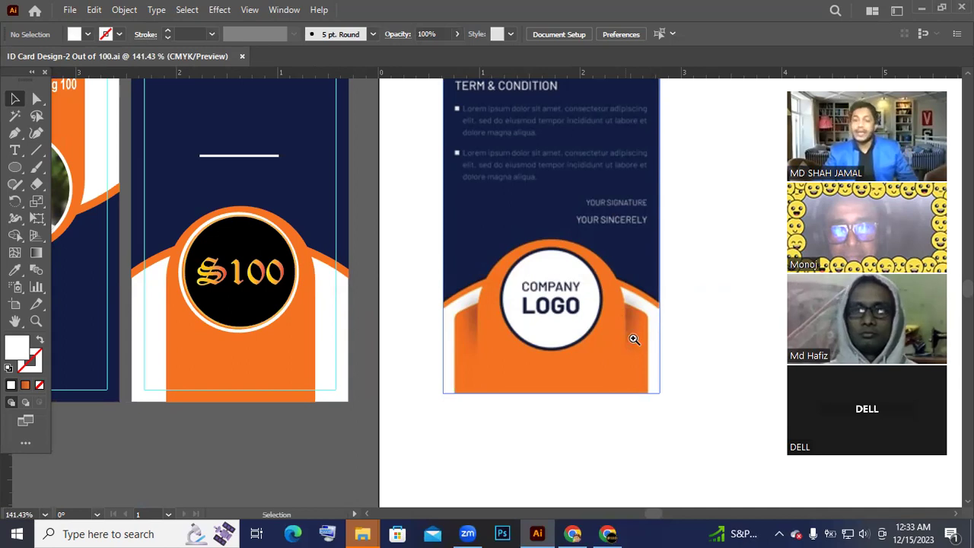
scroll(630, 331, down, 4)
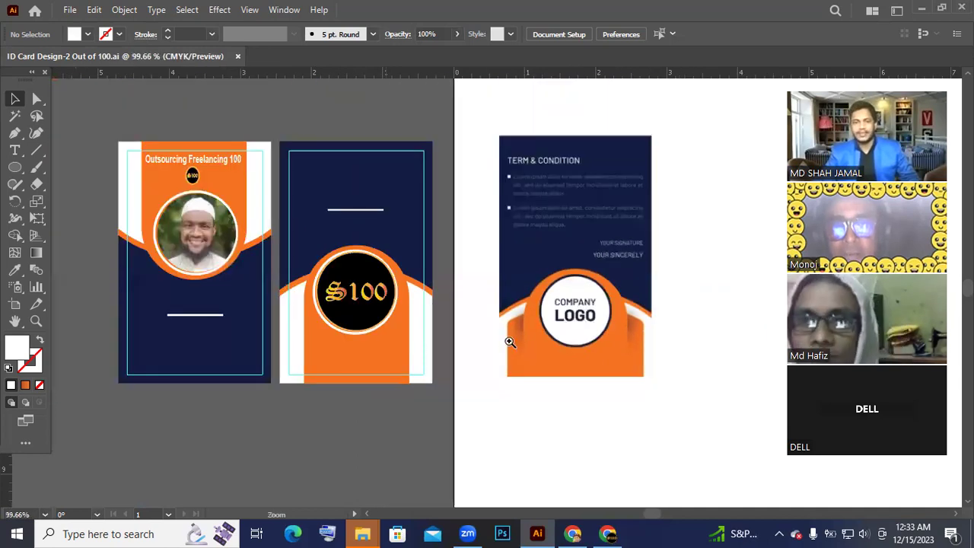
drag(465, 345, 571, 345)
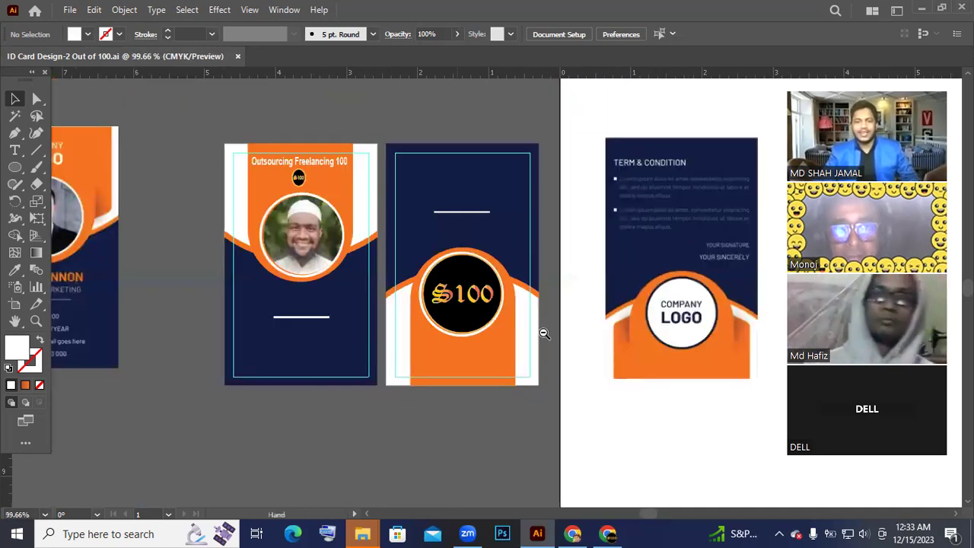
scroll(543, 332, down, 1)
scroll(497, 319, down, 1)
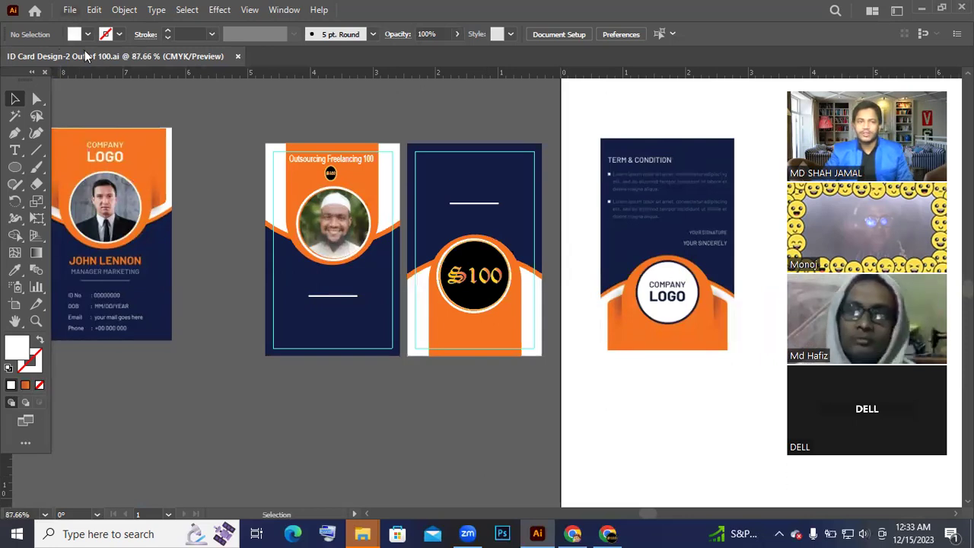
click(69, 10)
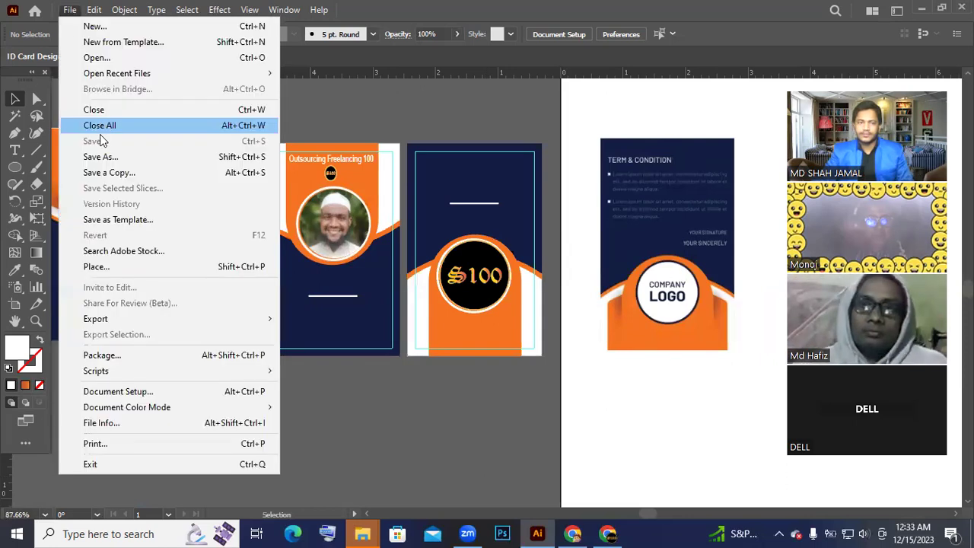
click(385, 124)
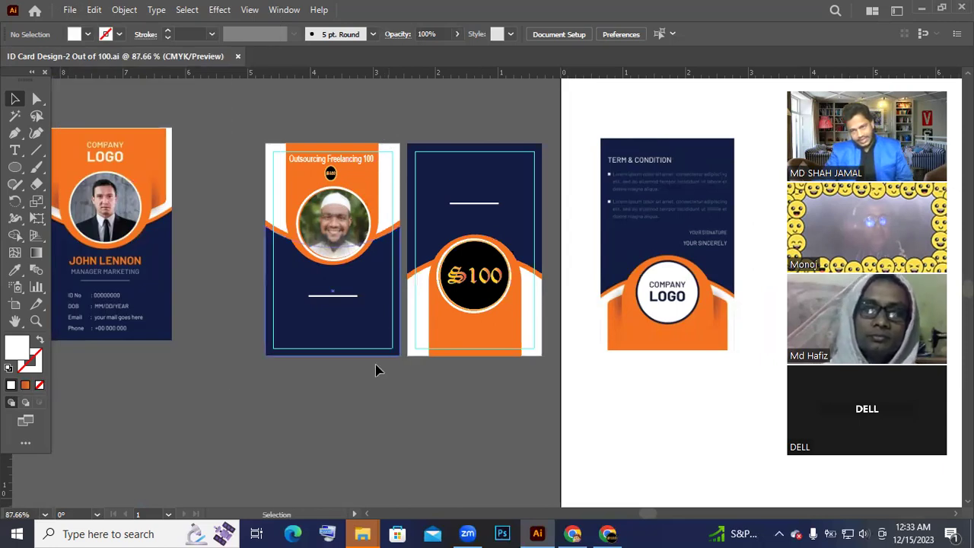